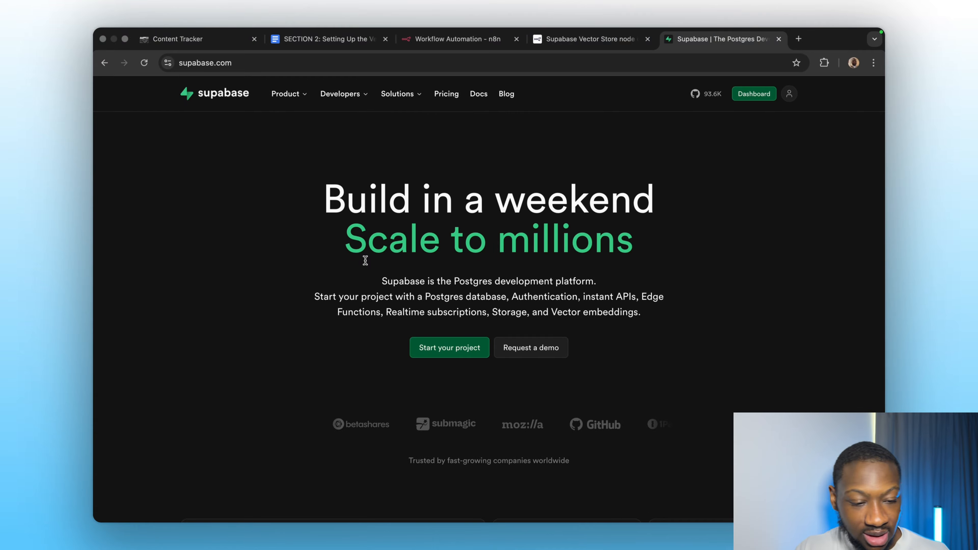
Open the Supabase dashboard, enter the Fixeon AI organization and start a new project.
{"action": "left_click", "coordinate": [753, 94]}
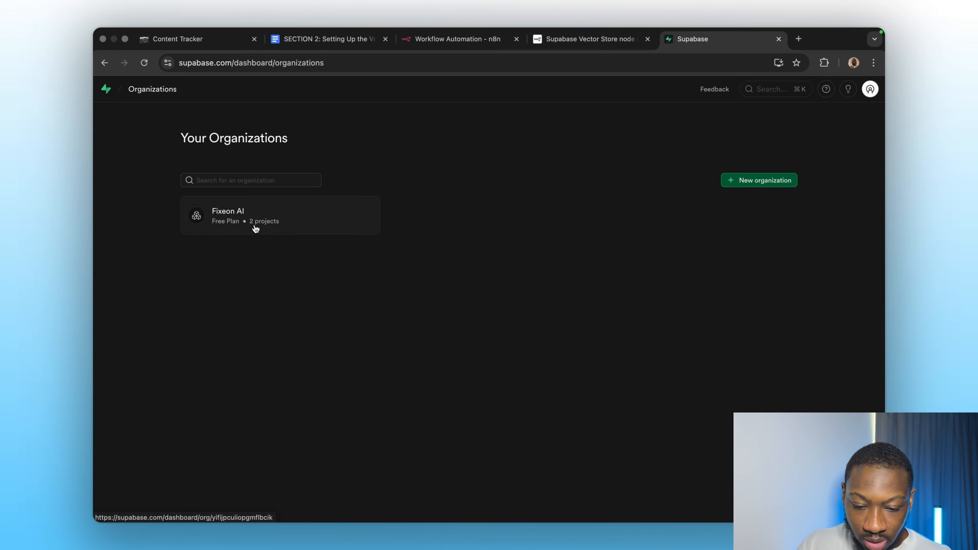
{"action": "left_click", "coordinate": [255, 229]}
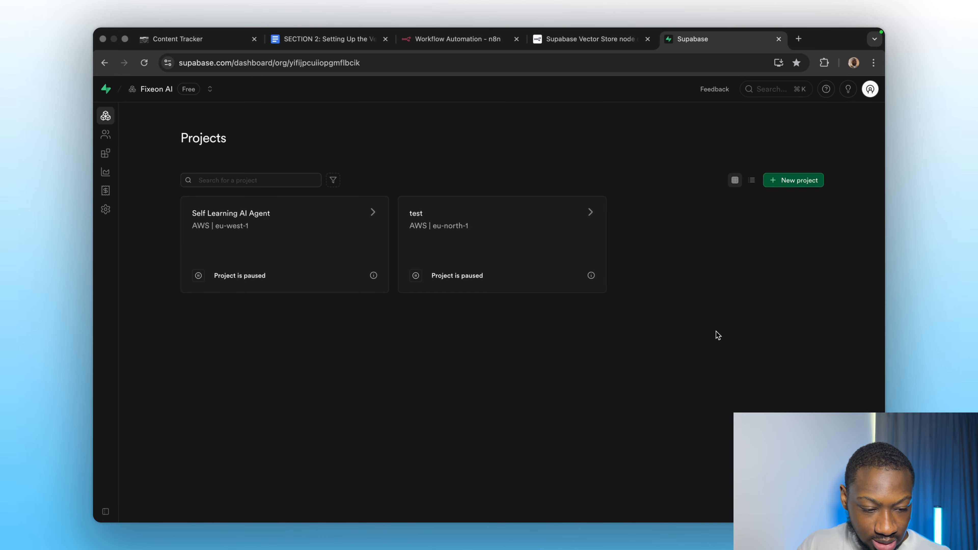
{"action": "left_click", "coordinate": [793, 179]}
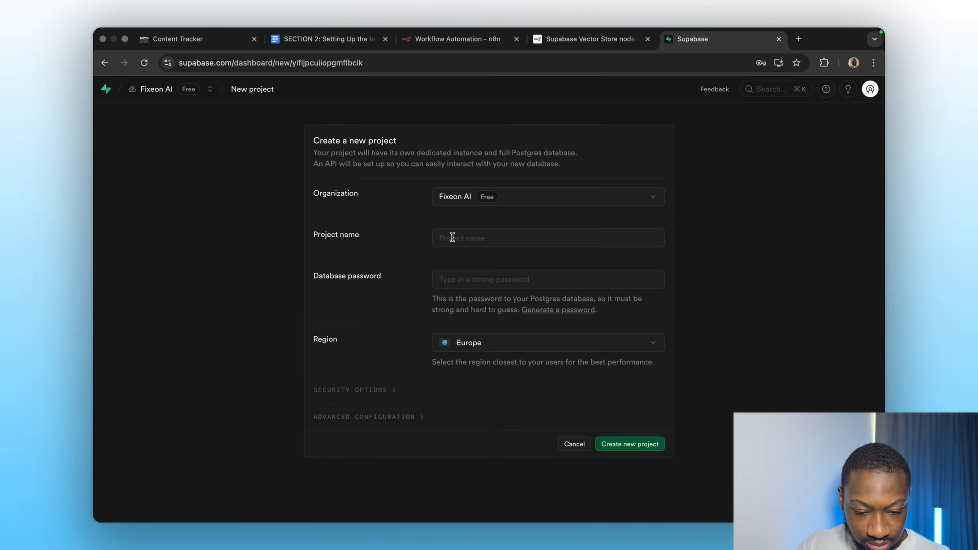
Name the new project RAG Pipeline.
{"action": "left_click", "coordinate": [460, 238]}
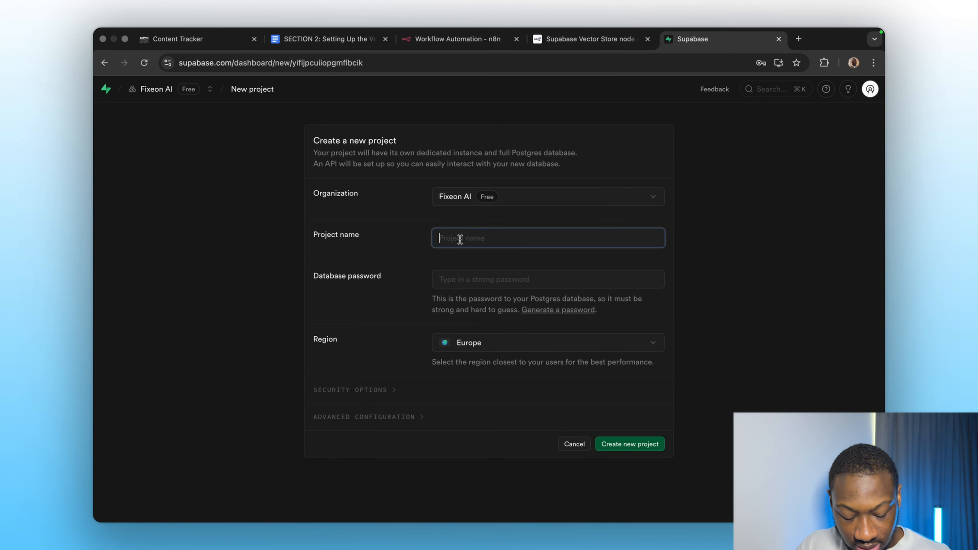
{"action": "type", "text": "RAG Pi"}
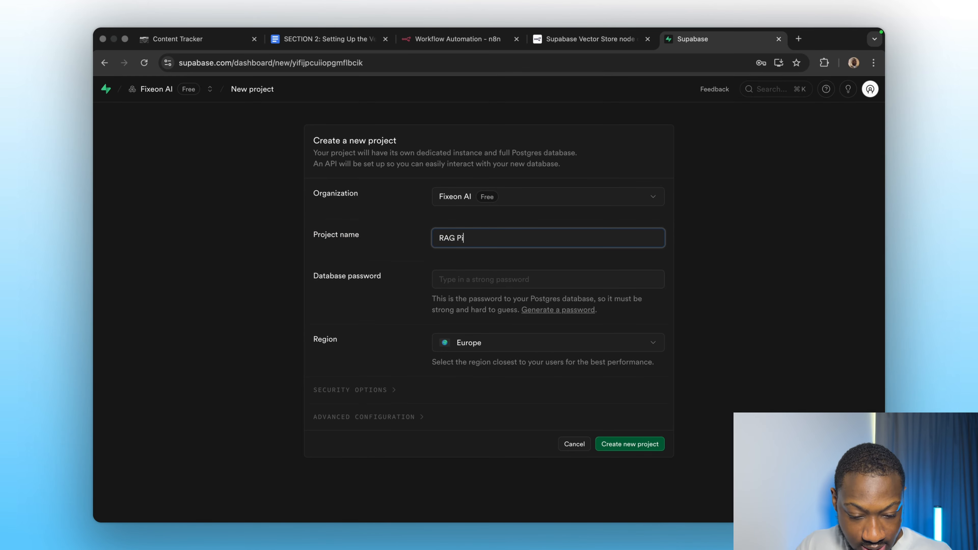
{"action": "type", "text": "pel"}
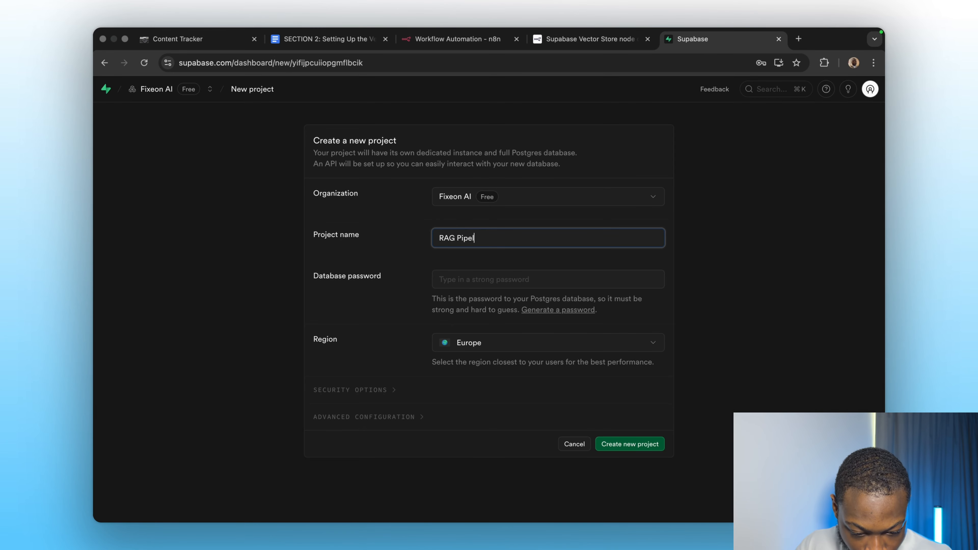
{"action": "type", "text": "nine"}
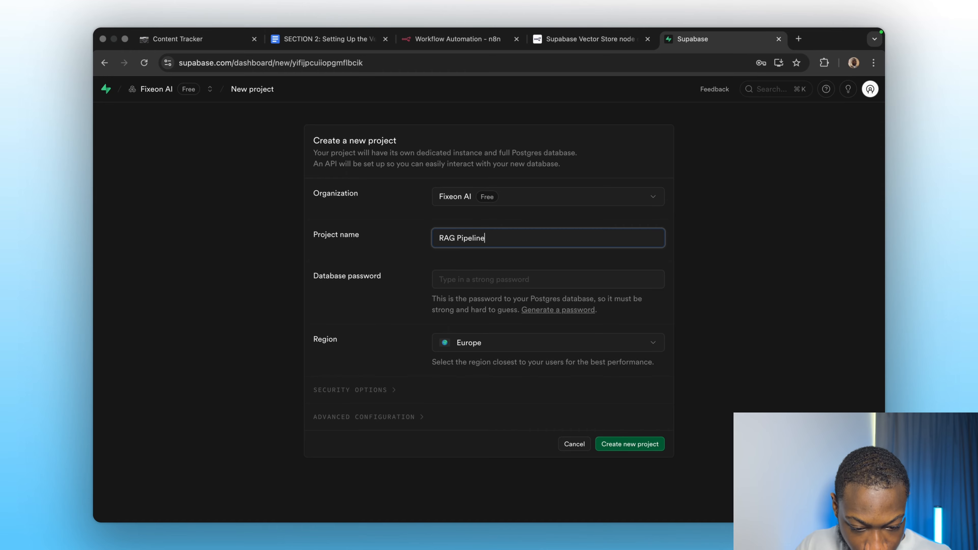
Generate a strong database password, copy it, and create the new project without saving the password.
{"action": "left_click", "coordinate": [347, 315]}
{"action": "left_click", "coordinate": [485, 271]}
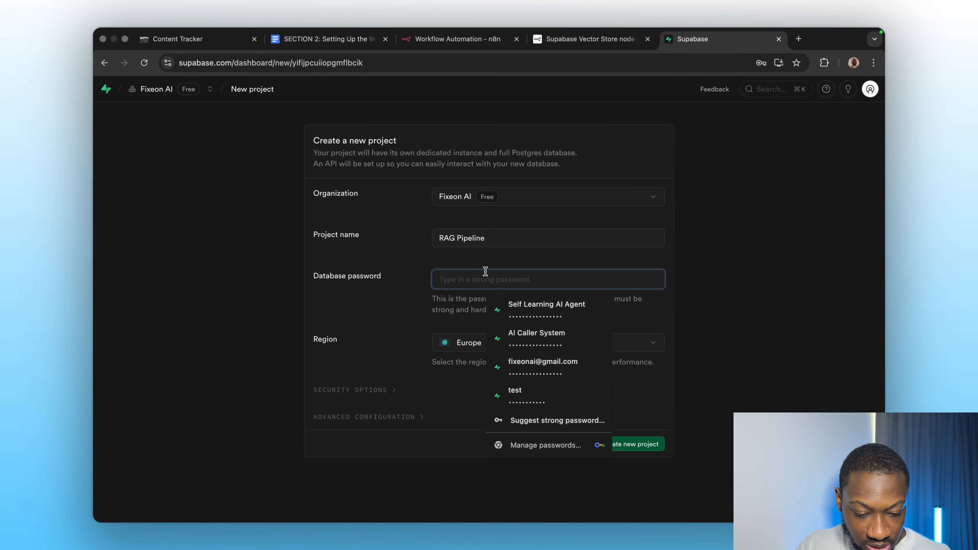
{"action": "left_click", "coordinate": [386, 277]}
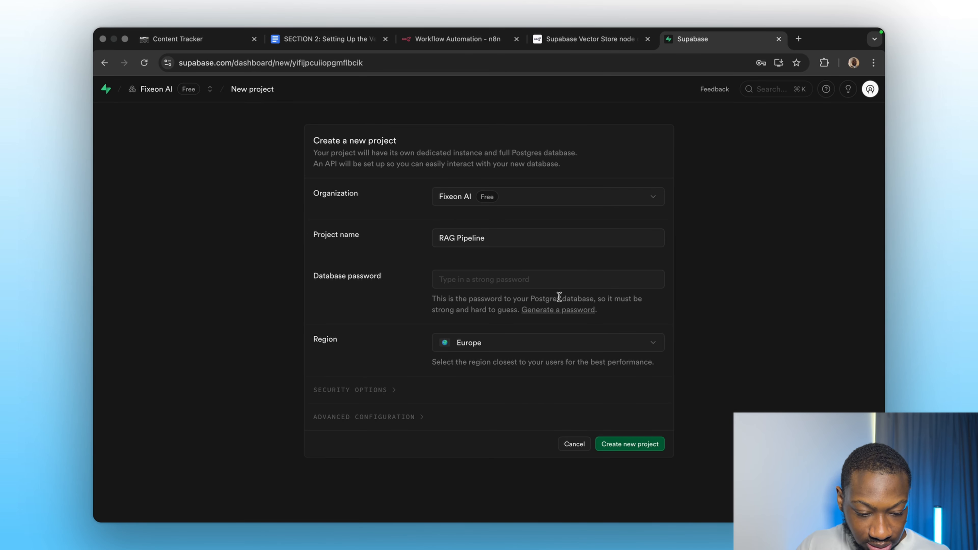
{"action": "left_click", "coordinate": [558, 311]}
{"action": "left_click", "coordinate": [625, 284]}
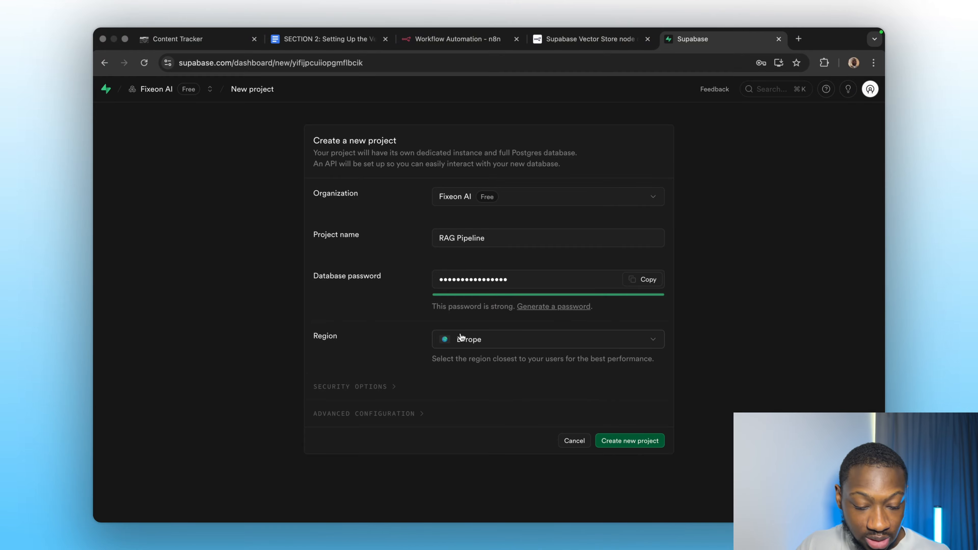
{"action": "left_click", "coordinate": [625, 437]}
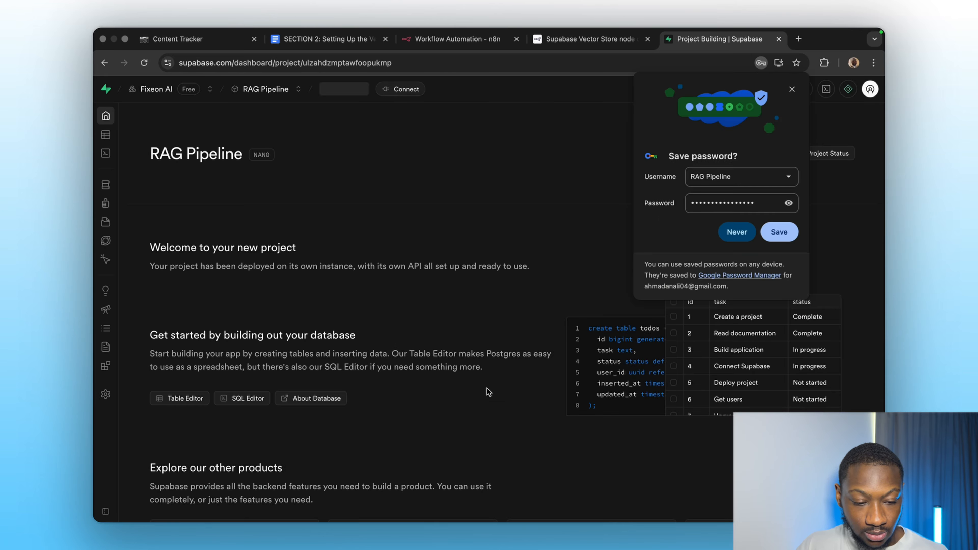
{"action": "left_click", "coordinate": [791, 87]}
In n8n, start a new credential and choose Supabase API as the service.
{"action": "left_click", "coordinate": [457, 39]}
{"action": "left_click", "coordinate": [784, 97]}
{"action": "type", "text": "supabse"}
{"action": "key", "text": "BackSpace"}
{"action": "key", "text": "BackSpace"}
{"action": "key", "text": "BackSpace"}
{"action": "key", "text": "BackSpace"}
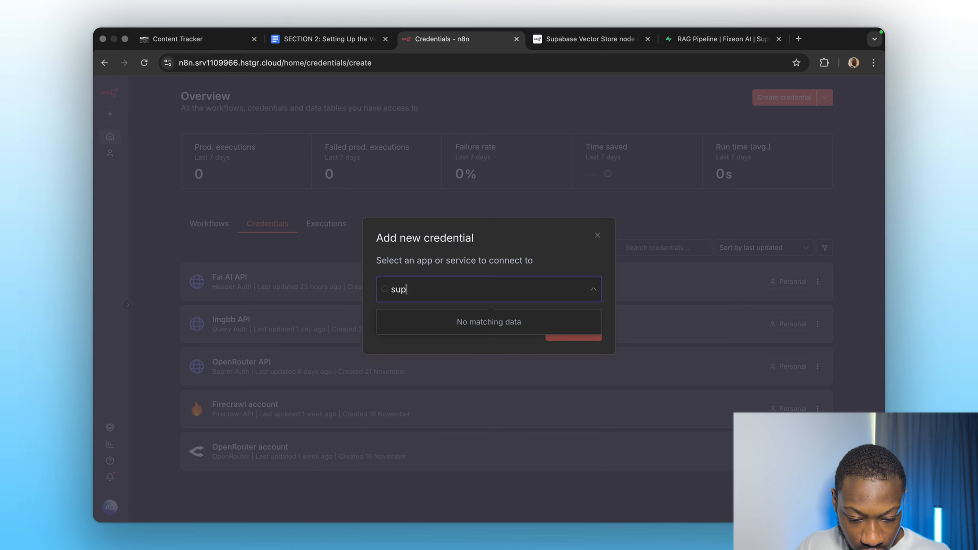
{"action": "left_click", "coordinate": [426, 327]}
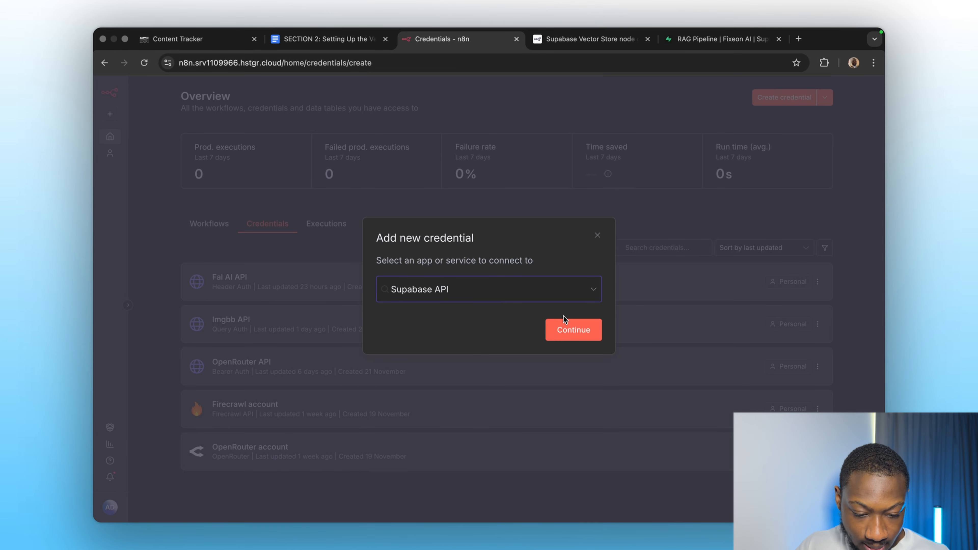
{"action": "left_click", "coordinate": [564, 326]}
{"action": "left_click", "coordinate": [374, 294]}
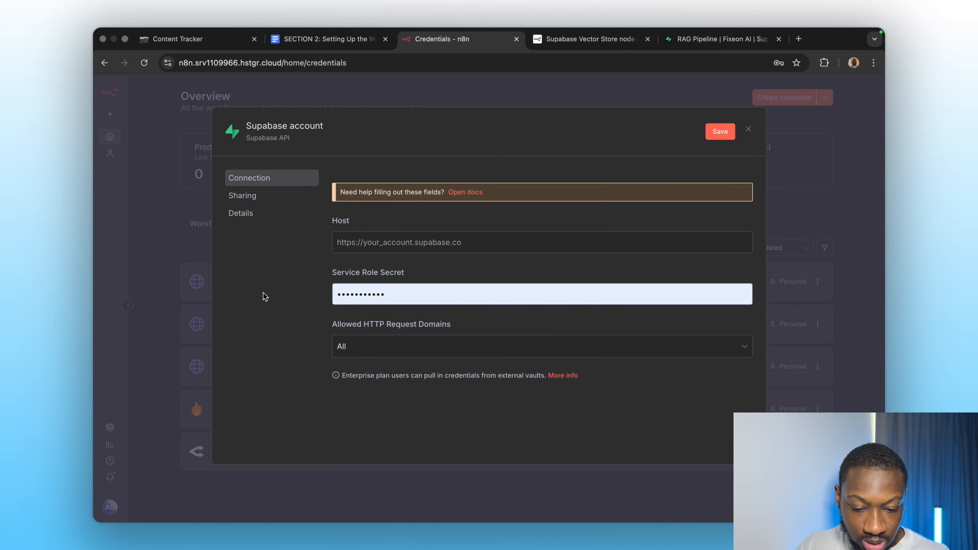
Copy the project URL from Supabase and paste it as the credential's Host.
{"action": "left_click", "coordinate": [720, 38]}
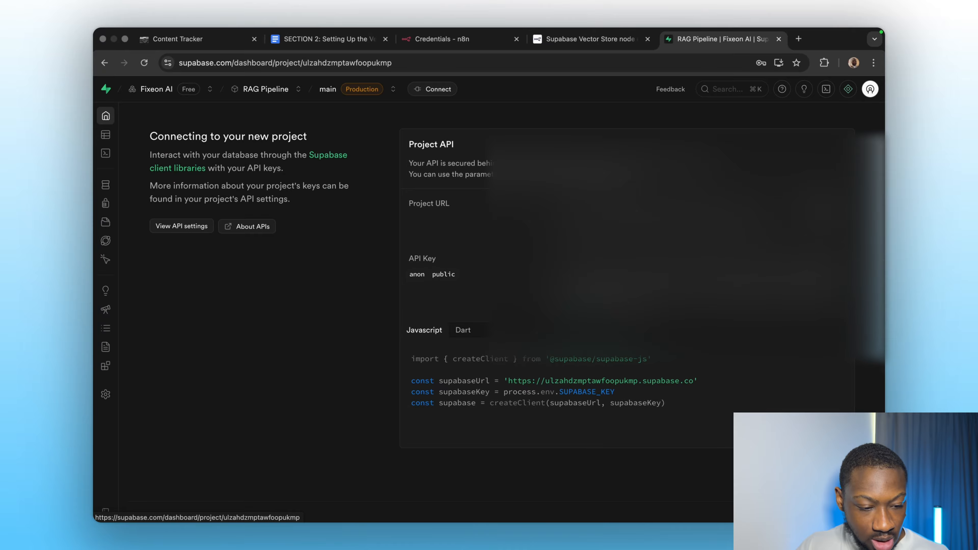
{"action": "left_click", "coordinate": [460, 43]}
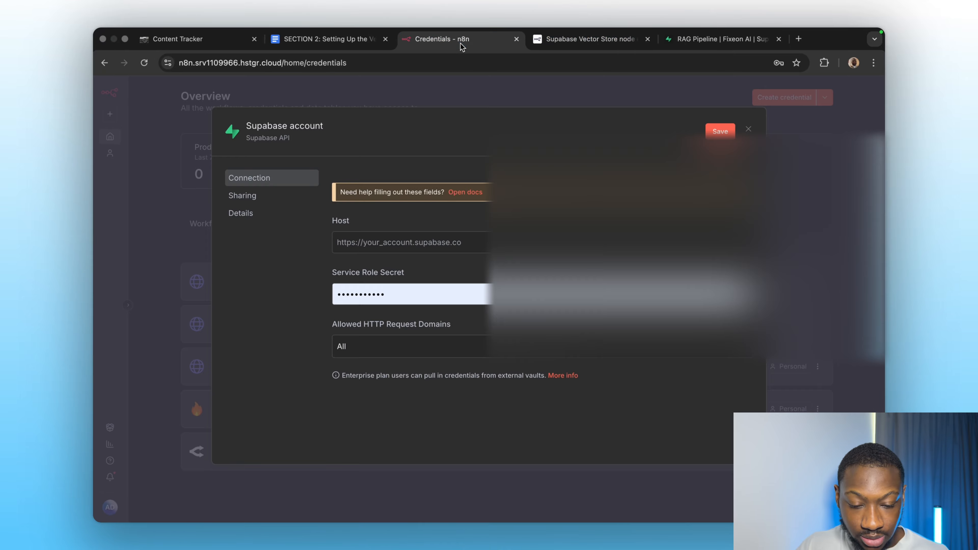
{"action": "left_click", "coordinate": [393, 242]}
{"action": "key", "text": "ctrl+v"}
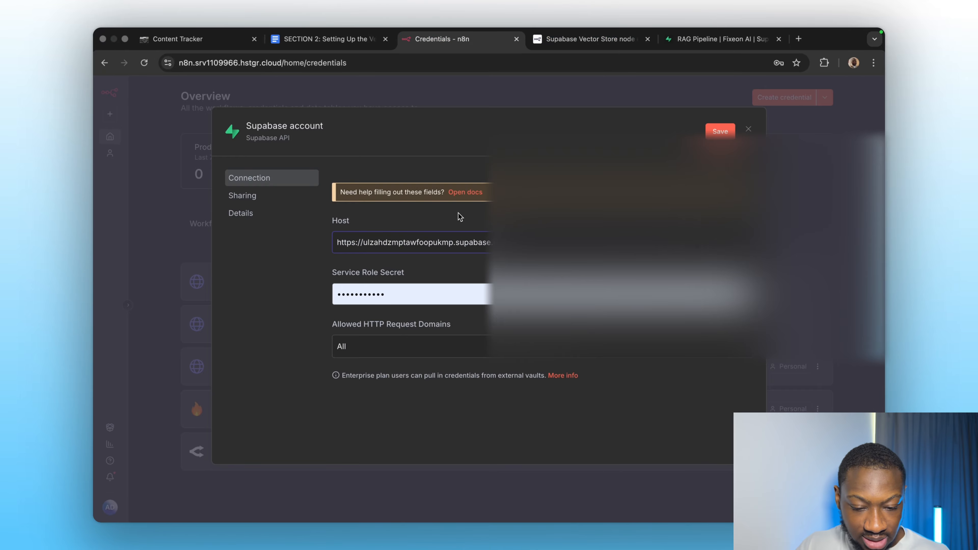
Paste the Supabase service role secret into the credential, save it, and close the dialog.
{"action": "left_click", "coordinate": [695, 40]}
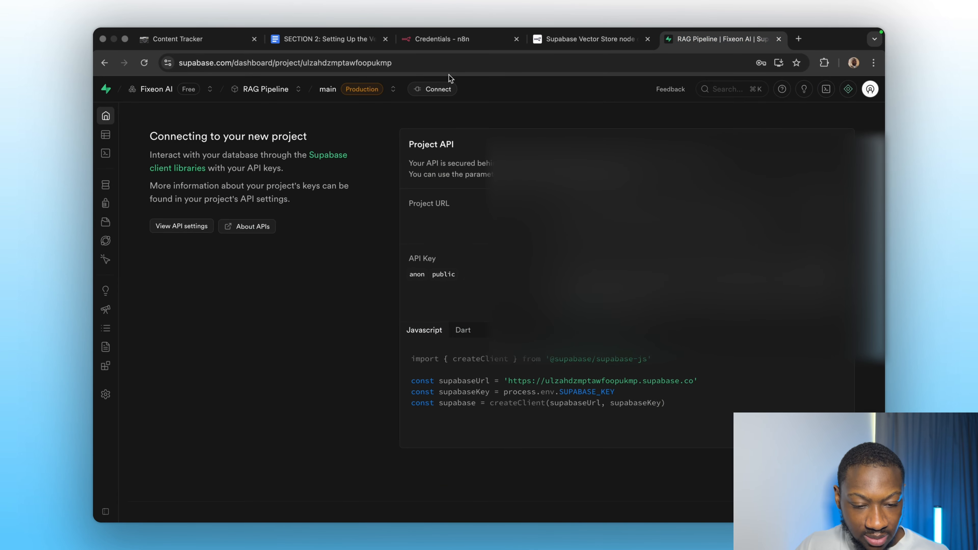
{"action": "left_click", "coordinate": [450, 40]}
{"action": "left_click", "coordinate": [366, 285]}
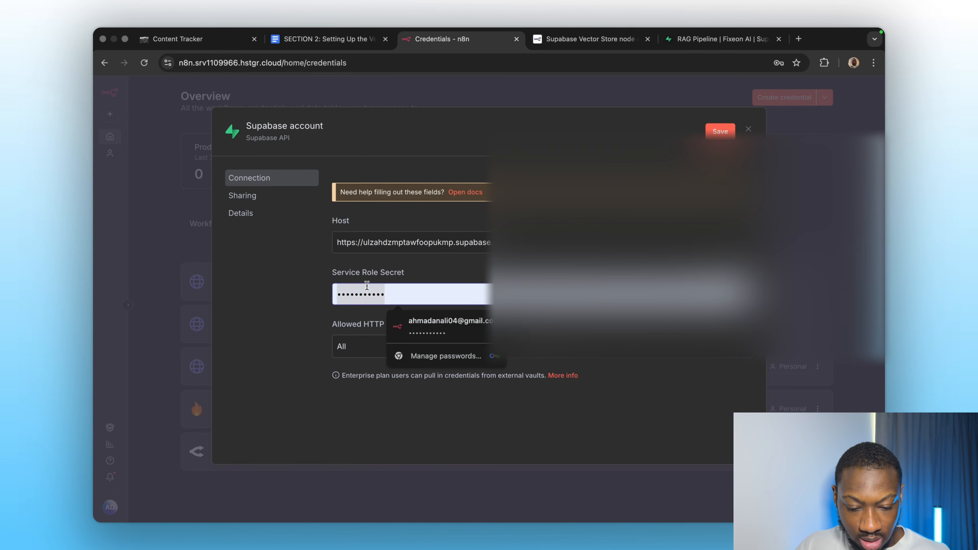
{"action": "key", "text": "ctrl+a"}
{"action": "key", "text": "ctrl+v"}
{"action": "left_click", "coordinate": [720, 131]}
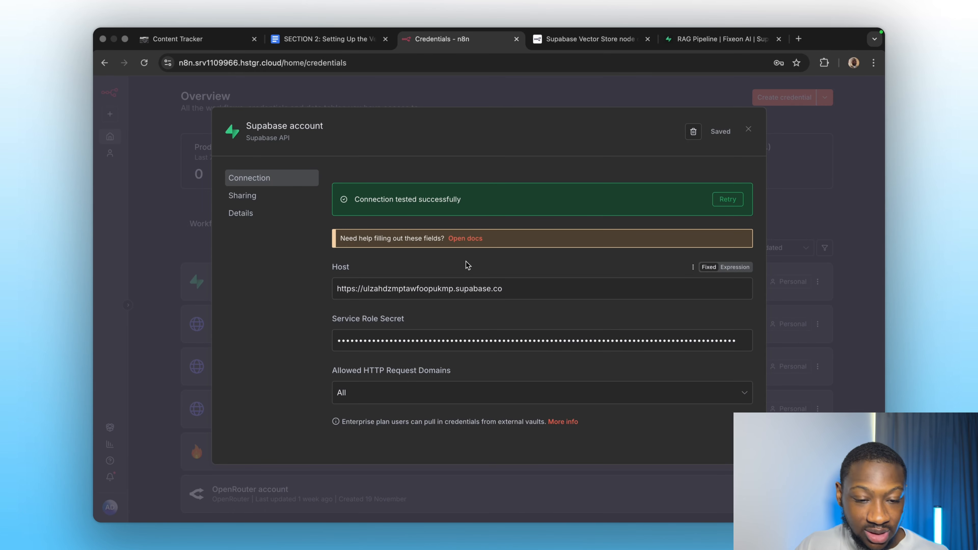
{"action": "left_click", "coordinate": [748, 129]}
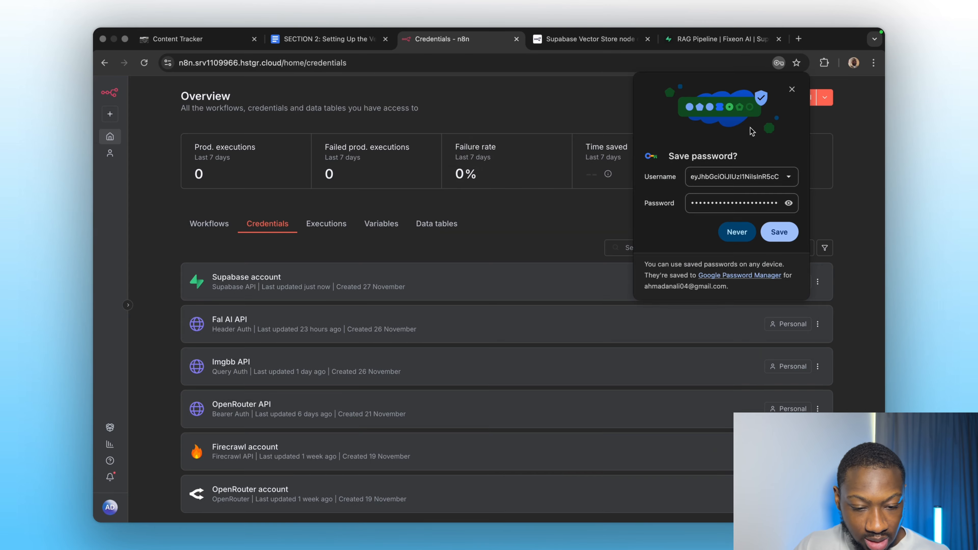
{"action": "left_click", "coordinate": [791, 89]}
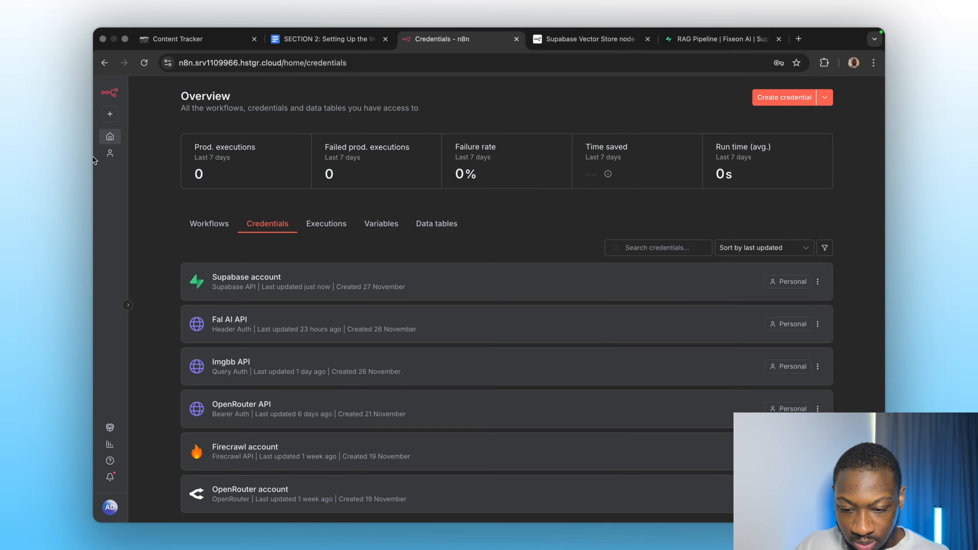
Create a new empty workflow in n8n.
{"action": "left_click", "coordinate": [109, 137]}
{"action": "left_click", "coordinate": [110, 114]}
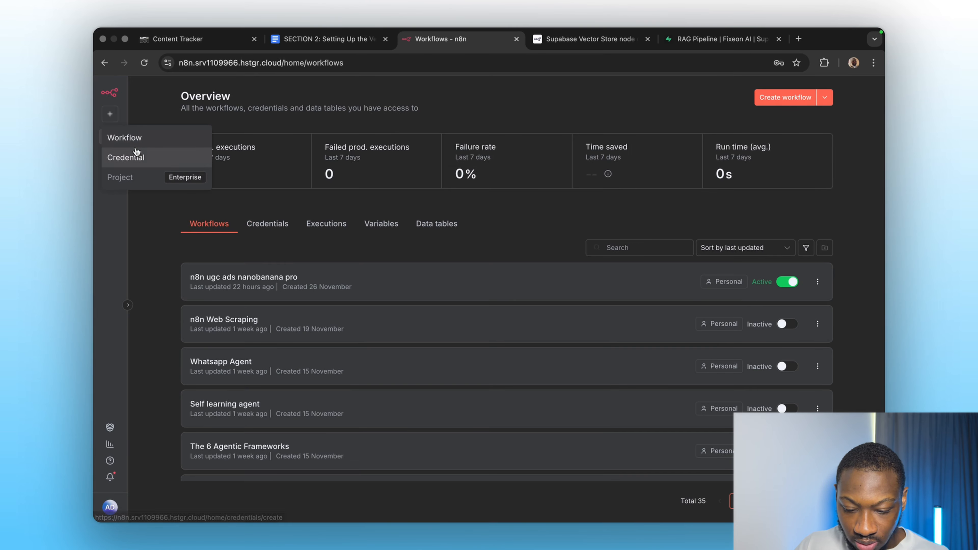
{"action": "left_click", "coordinate": [136, 156]}
{"action": "left_click", "coordinate": [99, 145]}
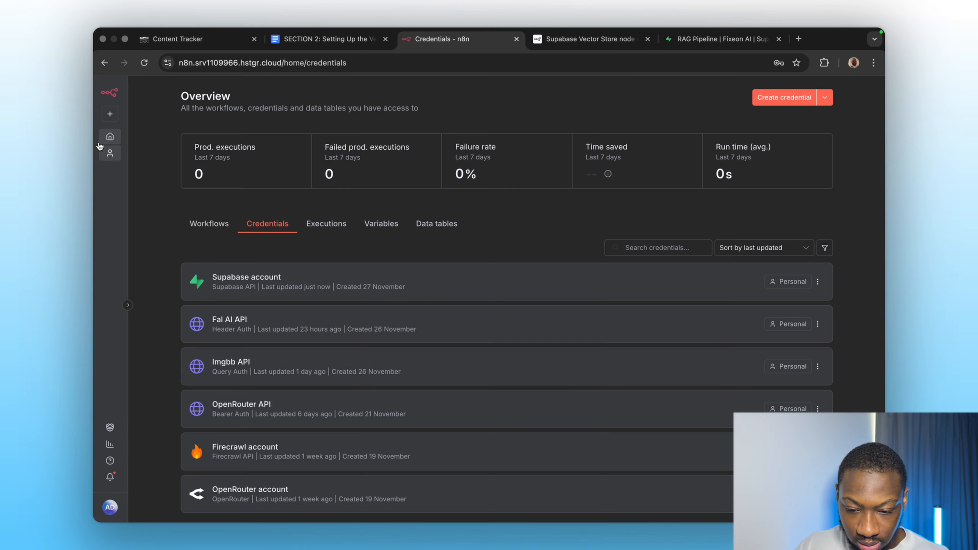
{"action": "left_click", "coordinate": [110, 114]}
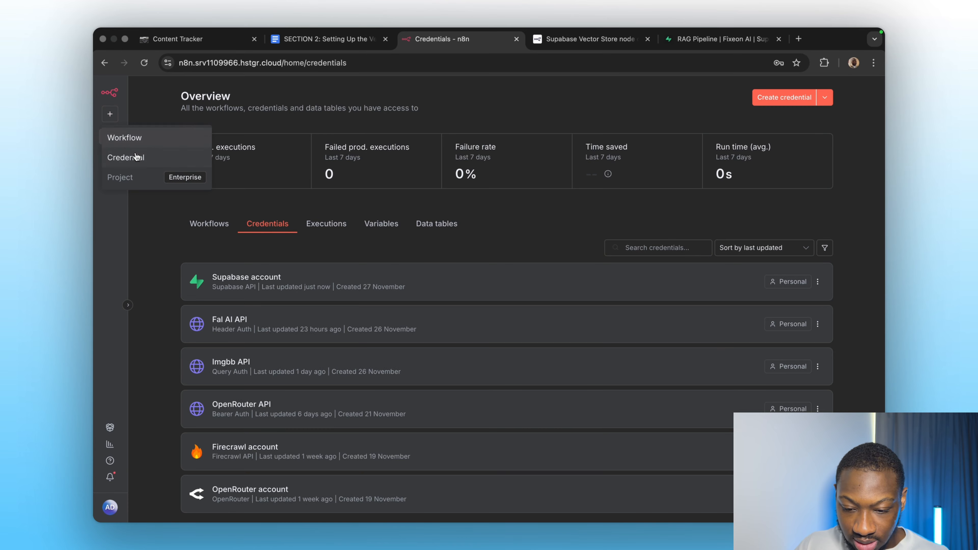
{"action": "left_click", "coordinate": [135, 139]}
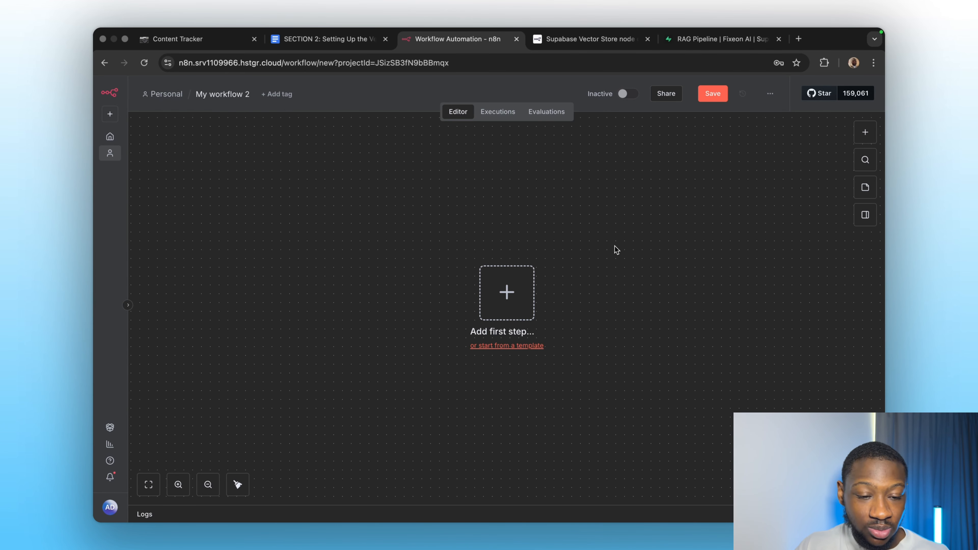
Open the Supabase vector store quickstart from the n8n docs and copy its SQL setup script.
{"action": "left_click", "coordinate": [576, 40]}
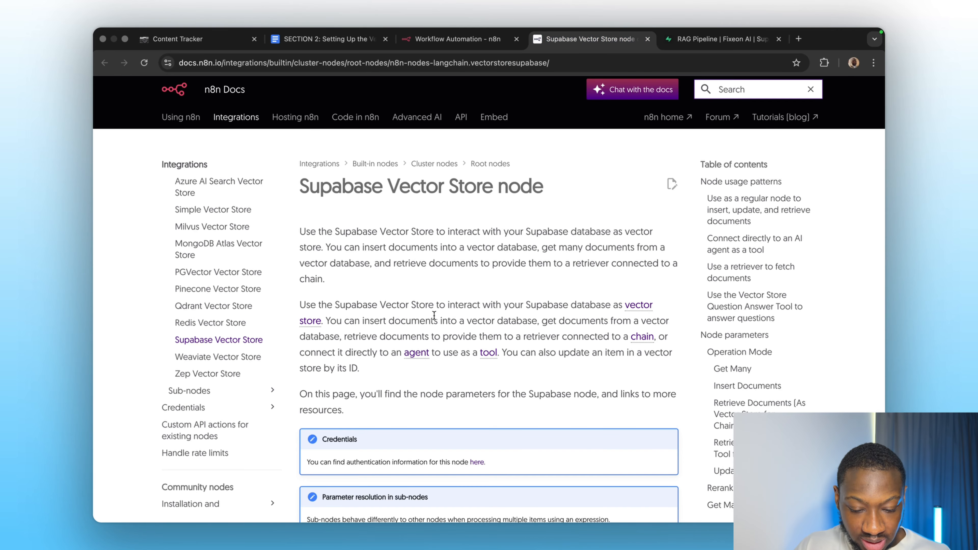
{"action": "scroll", "coordinate": [434, 315], "scroll_direction": "down", "scroll_amount": 9}
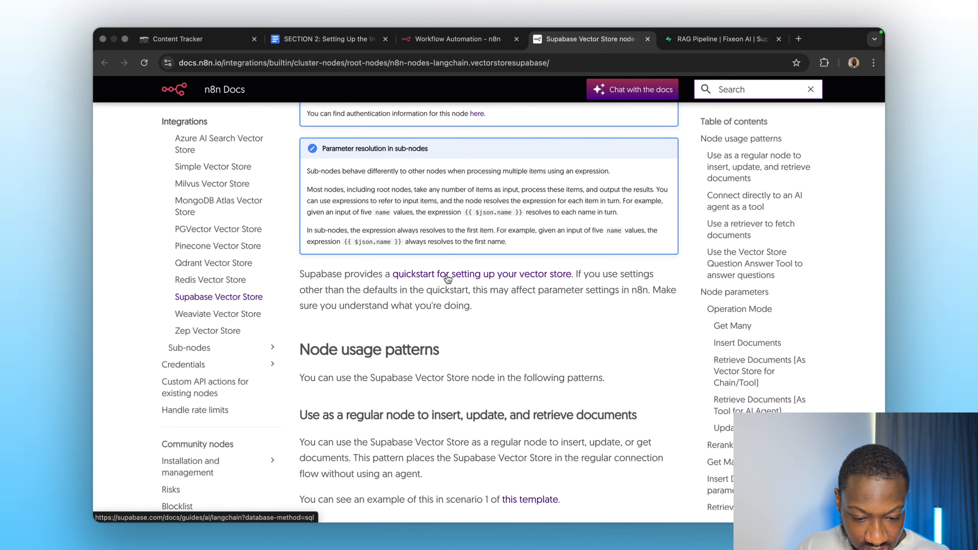
{"action": "left_click", "coordinate": [448, 274]}
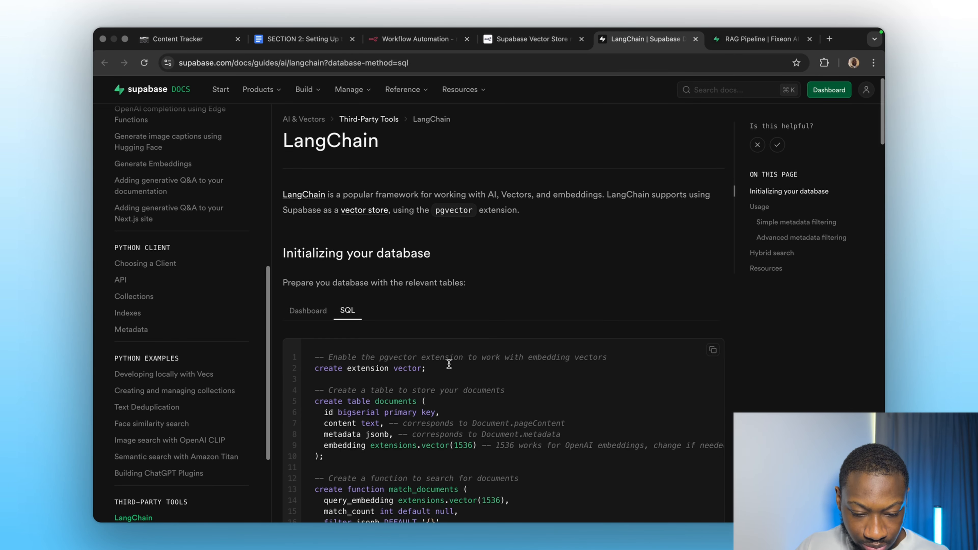
{"action": "scroll", "coordinate": [449, 364], "scroll_direction": "down", "scroll_amount": 4}
{"action": "left_click", "coordinate": [712, 195]}
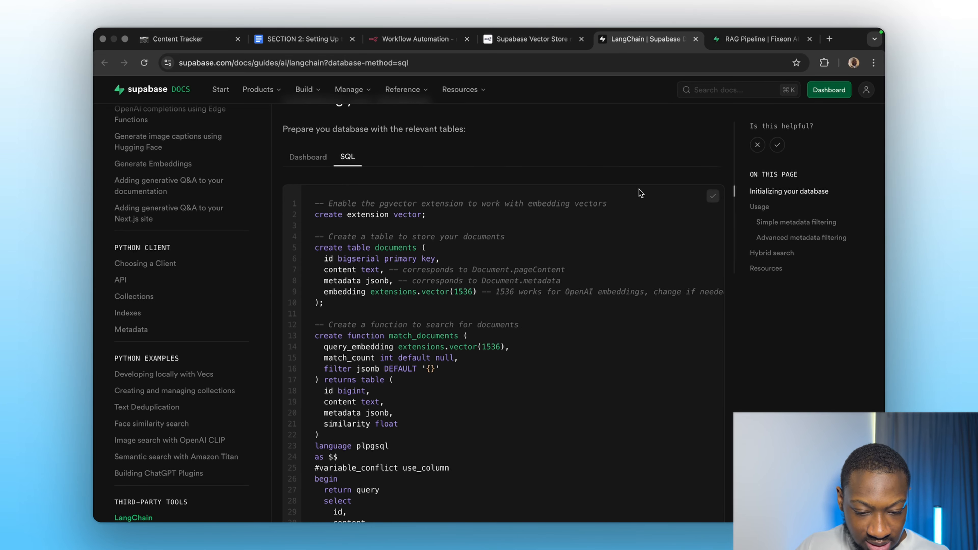
Add a Supabase Vector Store node to the workflow with the Add documents to vector store action.
{"action": "left_click", "coordinate": [765, 39]}
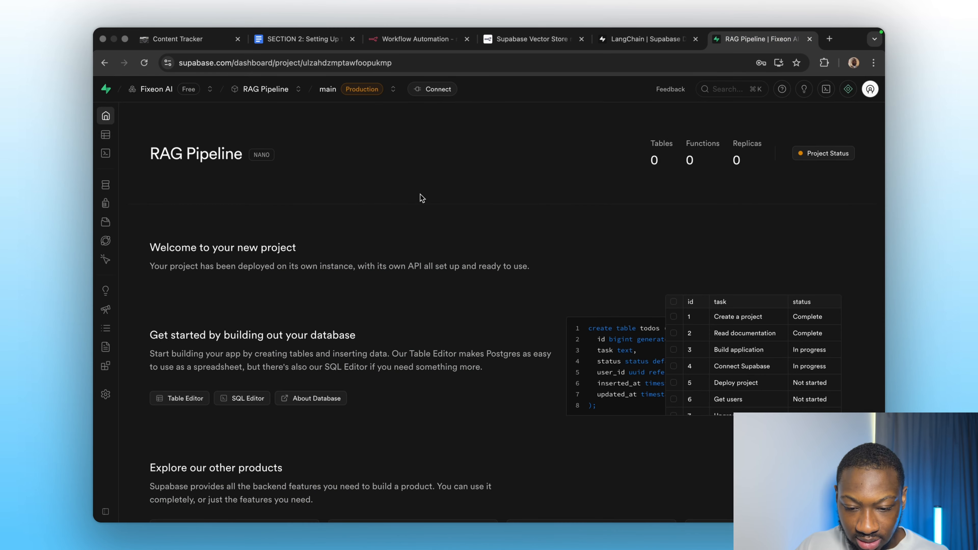
{"action": "mouse_move", "coordinate": [105, 117]}
{"action": "left_click", "coordinate": [417, 39]}
{"action": "left_click", "coordinate": [734, 246]}
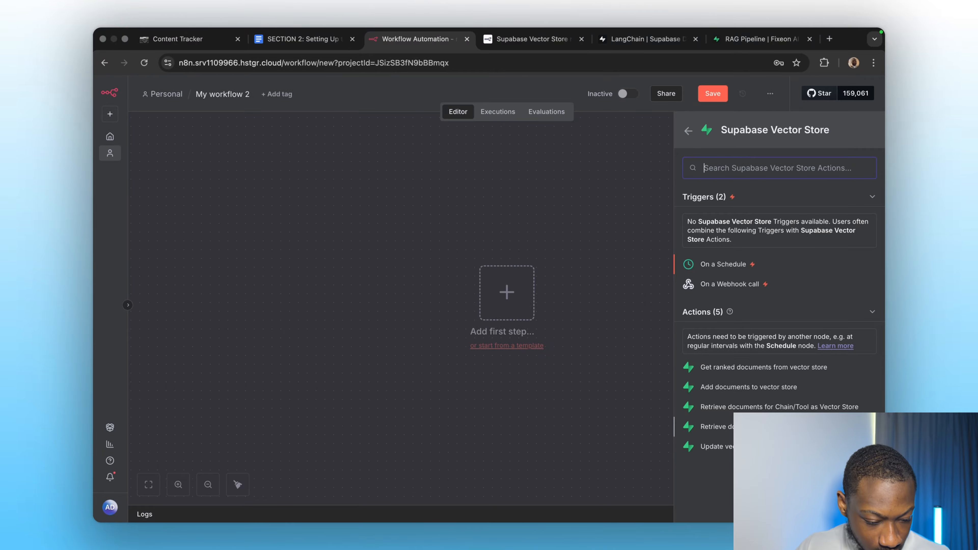
{"action": "left_click", "coordinate": [747, 386]}
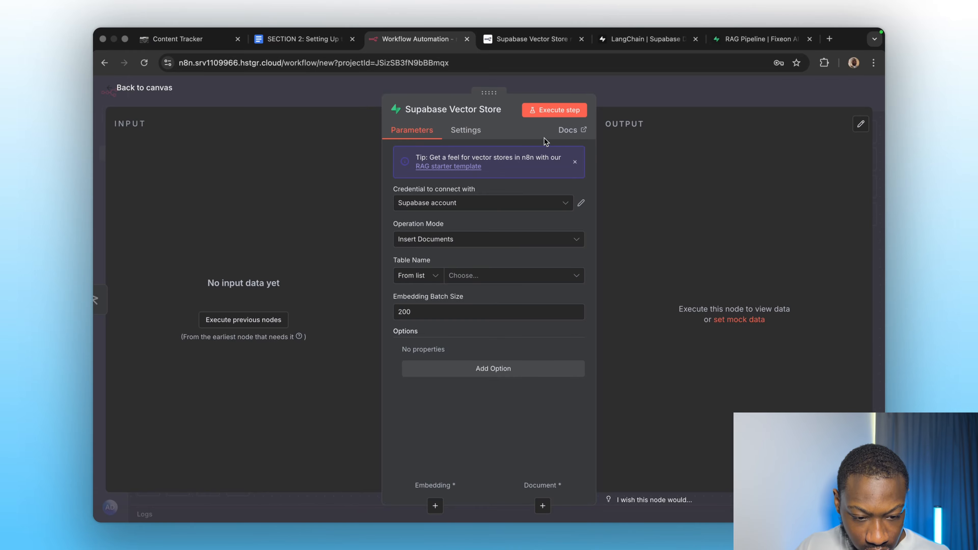
Open the node's documentation and follow the link to the Supabase vector store quickstart.
{"action": "left_click", "coordinate": [570, 130]}
{"action": "scroll", "coordinate": [486, 308], "scroll_direction": "down", "scroll_amount": 2}
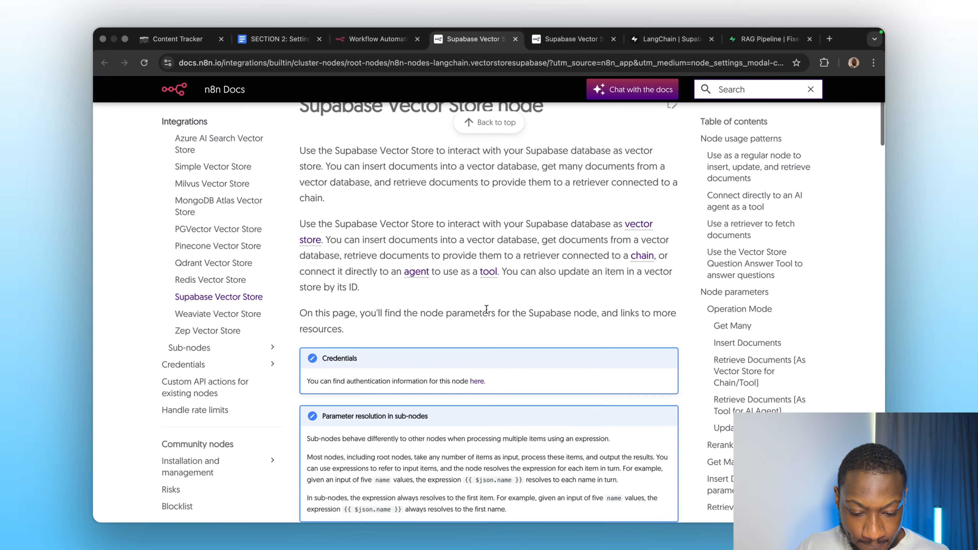
{"action": "scroll", "coordinate": [486, 309], "scroll_direction": "down", "scroll_amount": 5}
{"action": "left_click", "coordinate": [486, 295]}
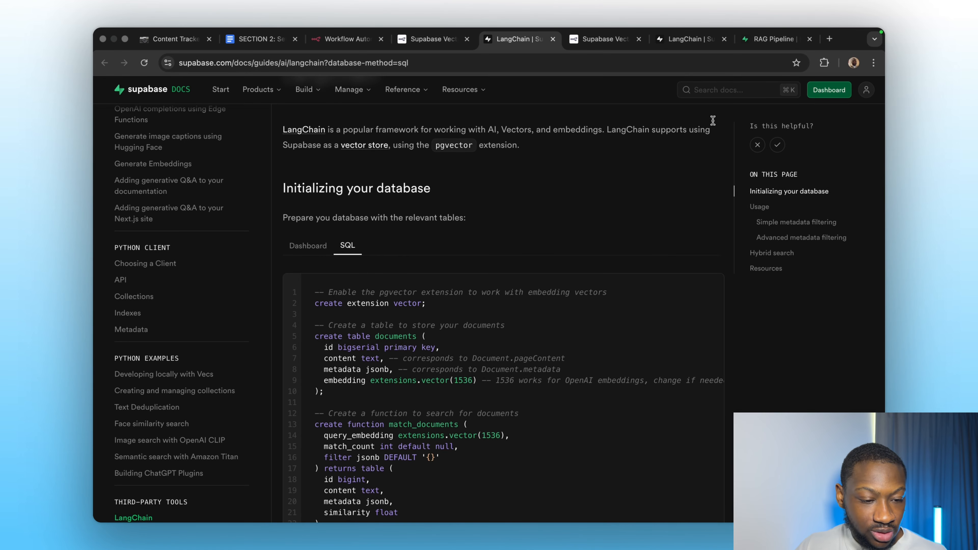
Run the pasted vector store setup script in the Supabase project's SQL Editor.
{"action": "left_click", "coordinate": [757, 41]}
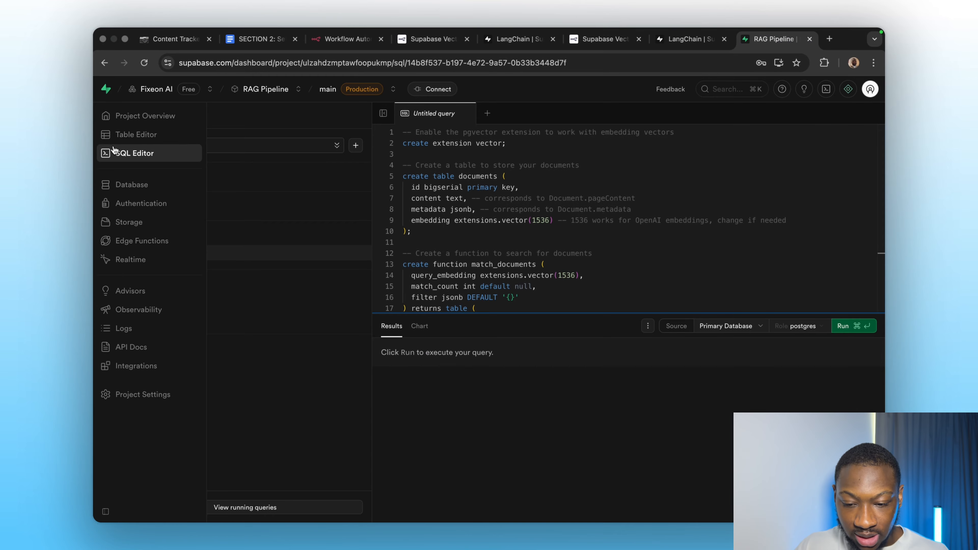
{"action": "left_click", "coordinate": [106, 116]}
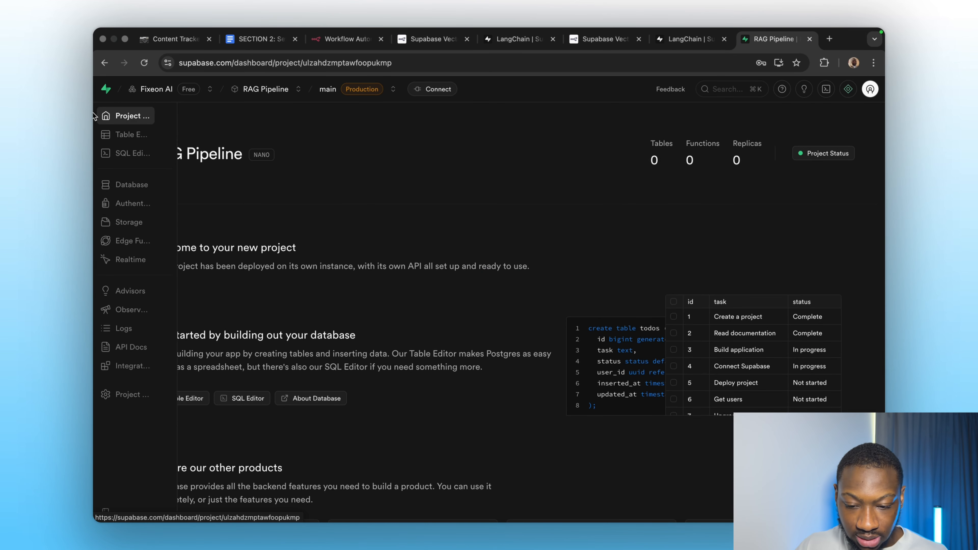
{"action": "left_click", "coordinate": [124, 154]}
{"action": "left_click", "coordinate": [476, 212]}
{"action": "scroll", "coordinate": [539, 227], "scroll_direction": "down", "scroll_amount": 15}
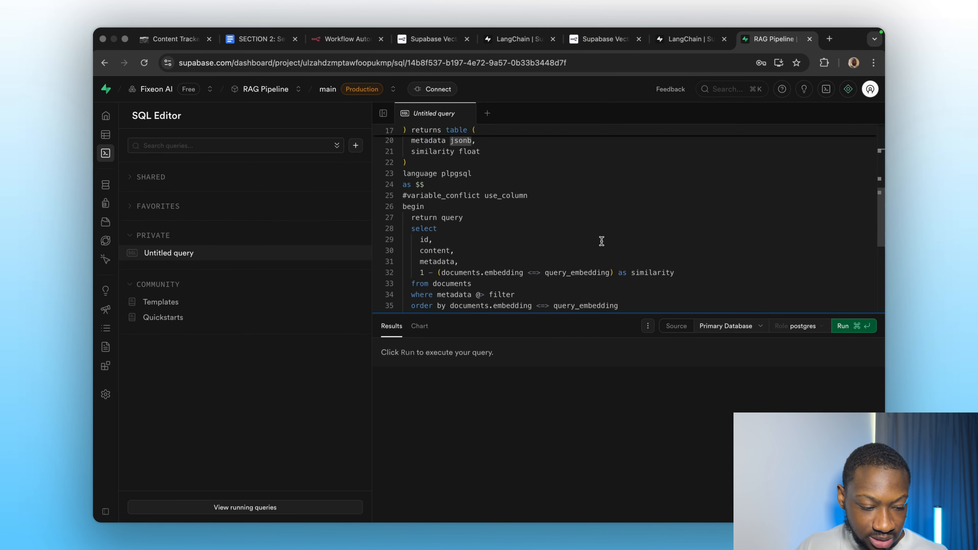
{"action": "key", "text": "super+Return"}
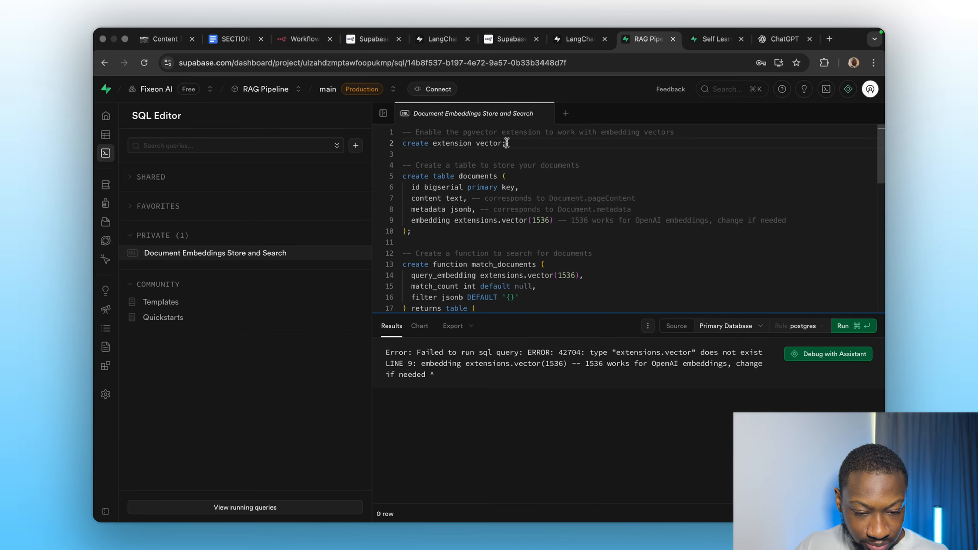
Replace the extension line with "create extension if not exists vector;" and run the script again.
{"action": "left_click_drag", "start_coordinate": [508, 143], "coordinate": [375, 149]}
{"action": "key", "text": "BackSpace"}
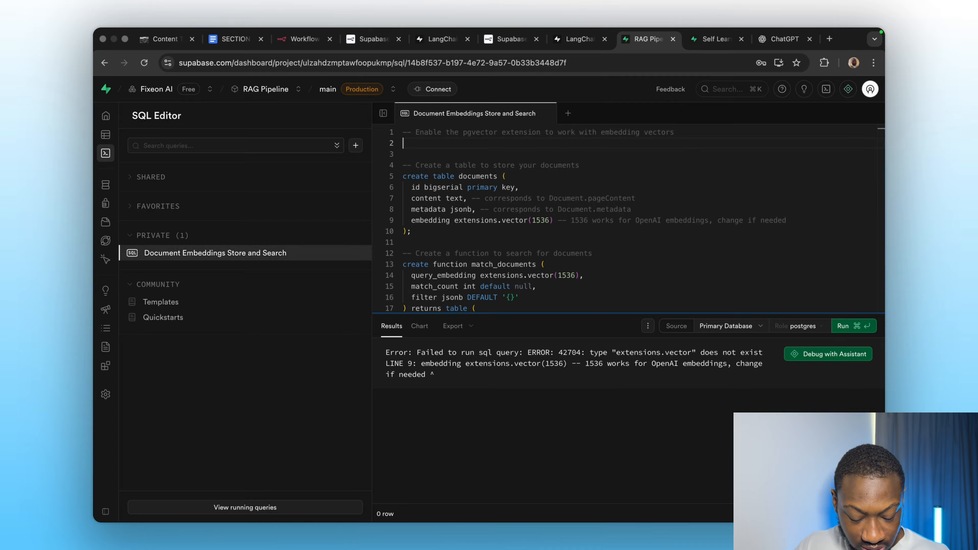
{"action": "key", "text": "super+v"}
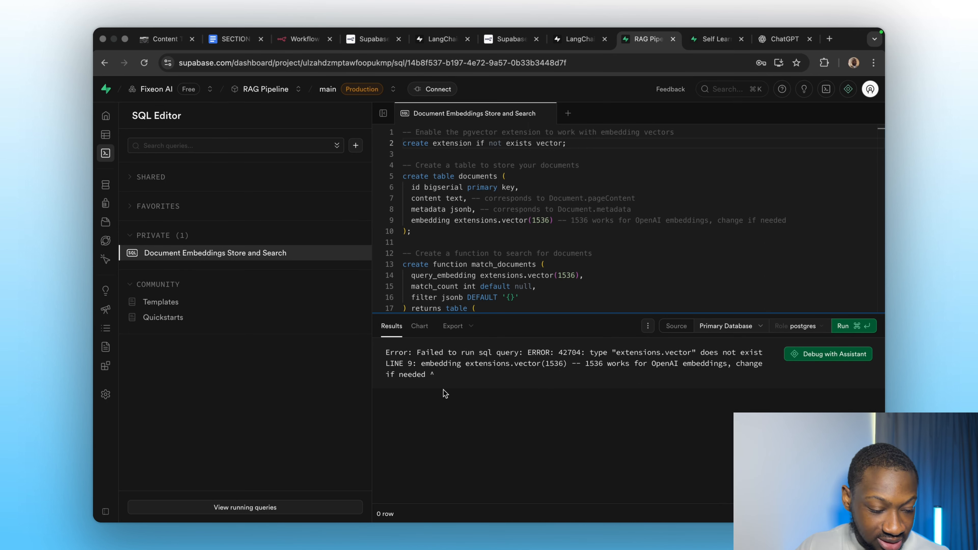
{"action": "left_click", "coordinate": [835, 327]}
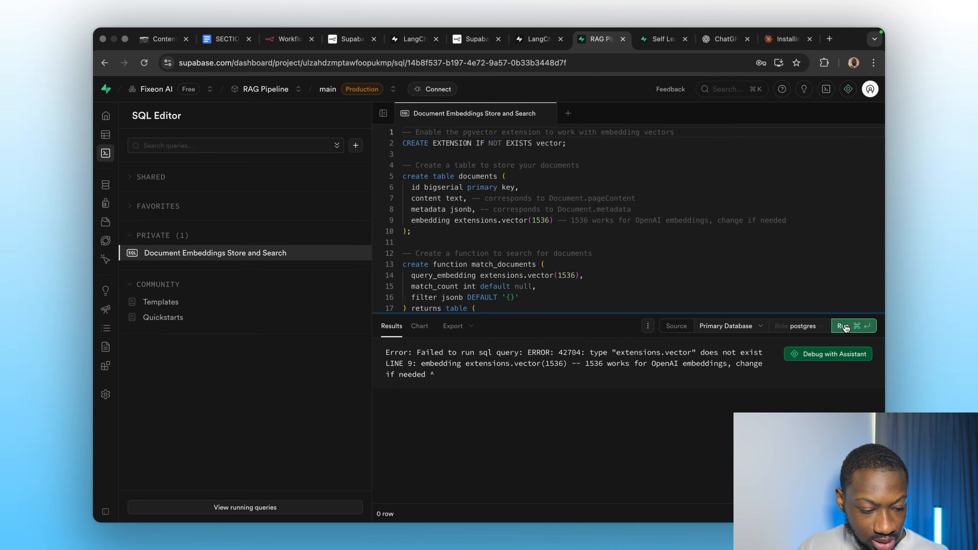
{"action": "key", "text": "super+Return"}
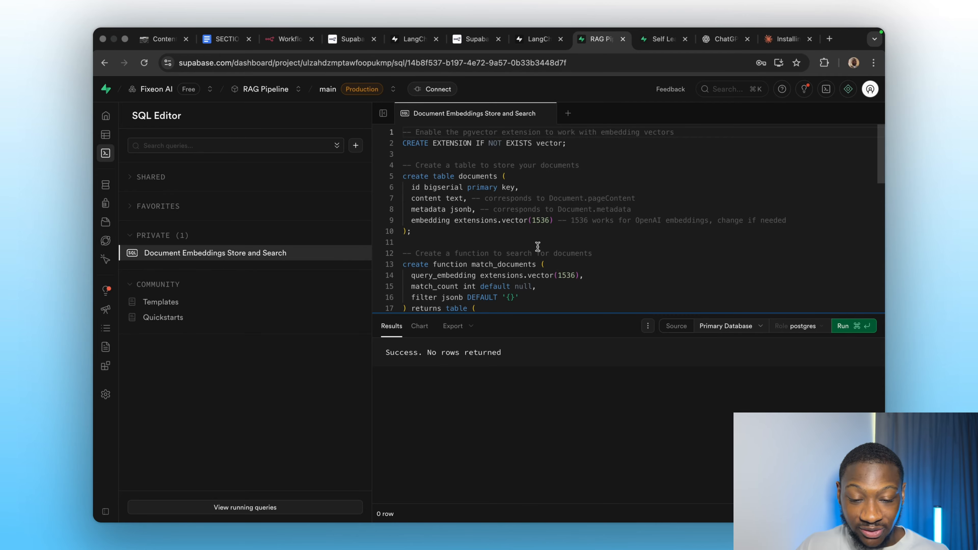
Inspect the documents table in the schema visualizer and search the database extensions for pgvector.
{"action": "left_click", "coordinate": [468, 39]}
{"action": "left_click", "coordinate": [522, 44]}
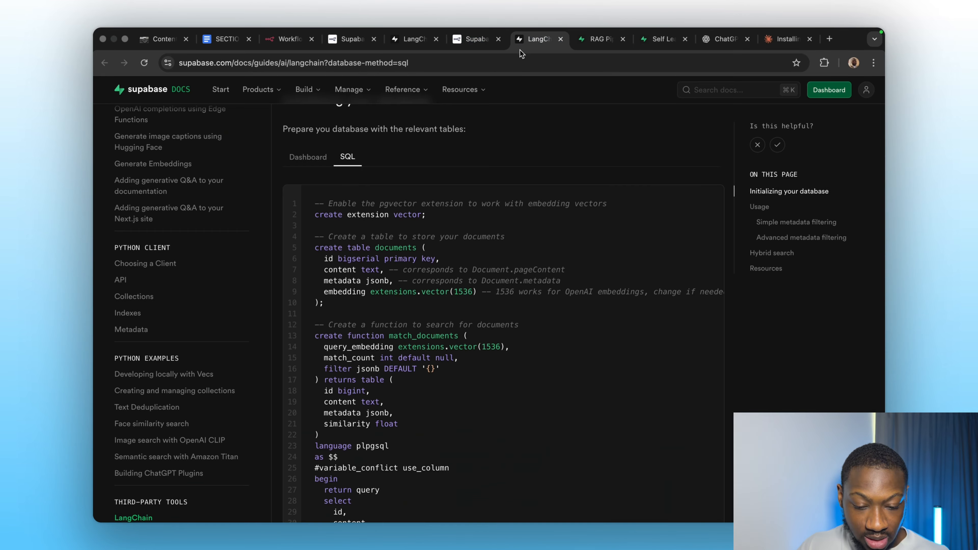
{"action": "left_click", "coordinate": [584, 43]}
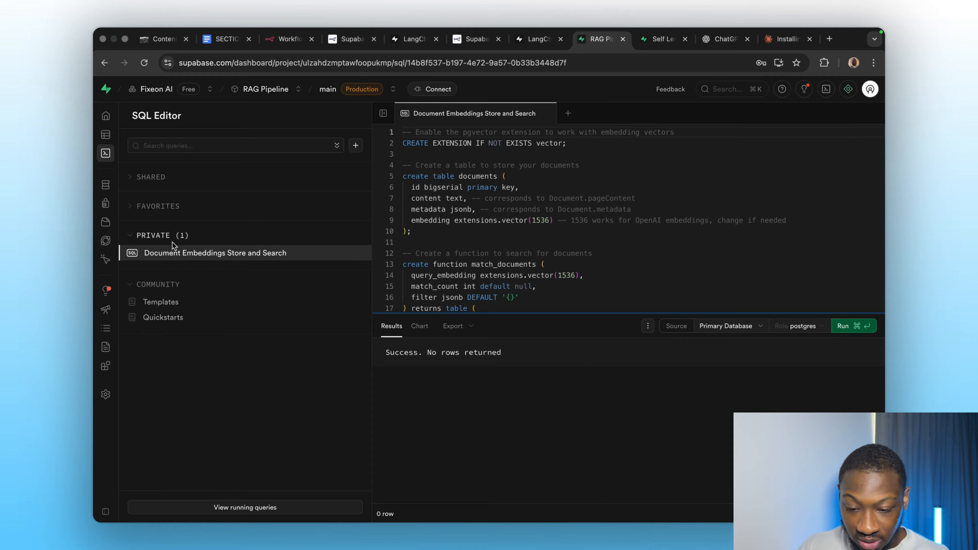
{"action": "left_click", "coordinate": [135, 189]}
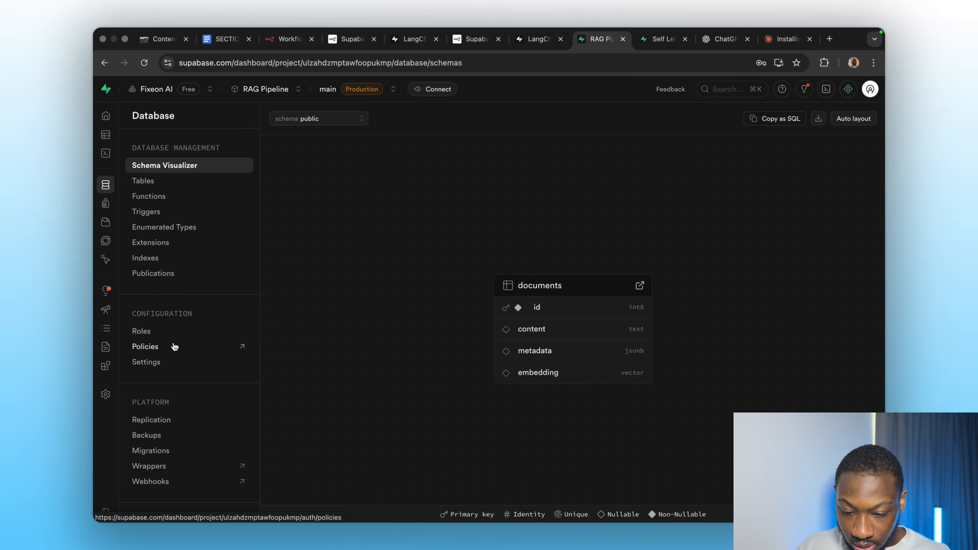
{"action": "left_click", "coordinate": [152, 242]}
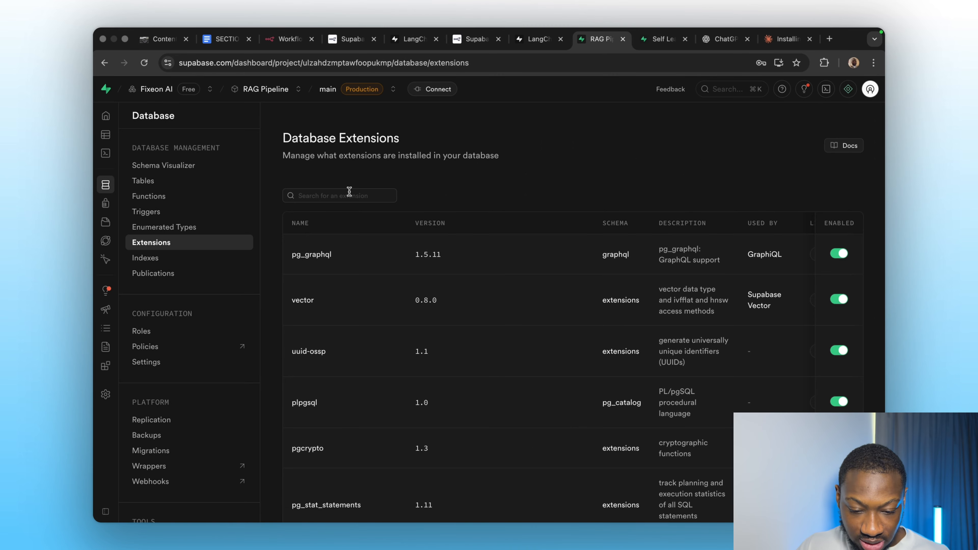
{"action": "left_click", "coordinate": [370, 195]}
{"action": "type", "text": "pgvect"}
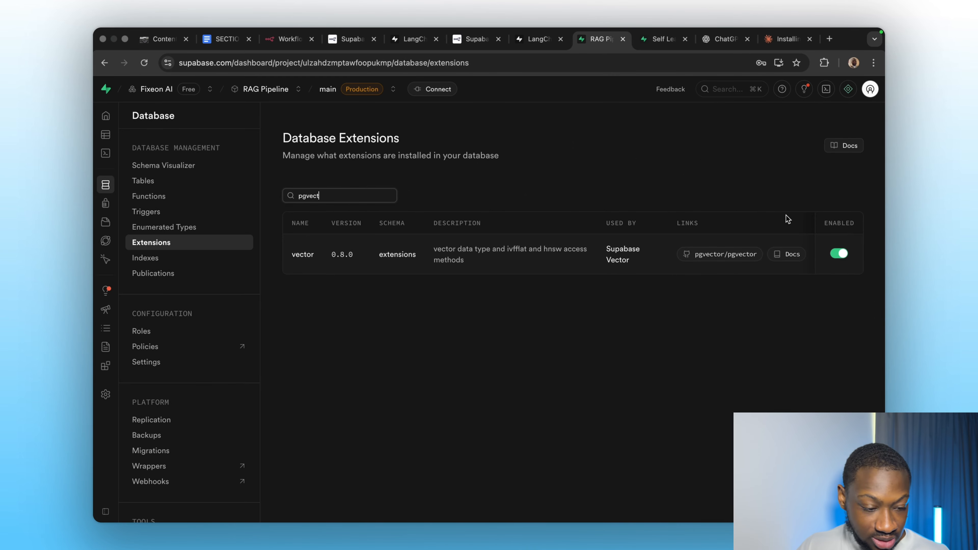
{"action": "mouse_move", "coordinate": [106, 134]}
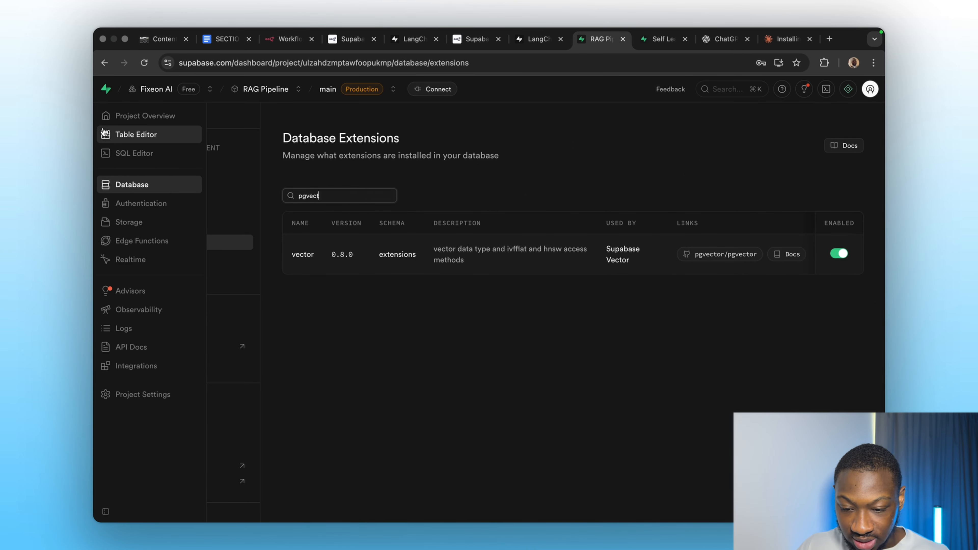
Open the documents table in the Table Editor to examine its columns.
{"action": "left_click", "coordinate": [116, 156]}
{"action": "left_click", "coordinate": [124, 135]}
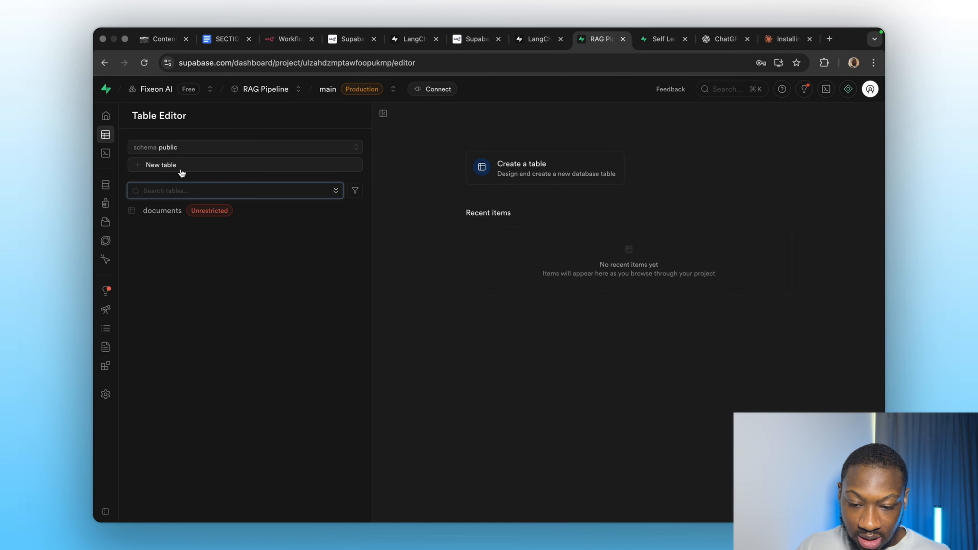
{"action": "left_click", "coordinate": [153, 213]}
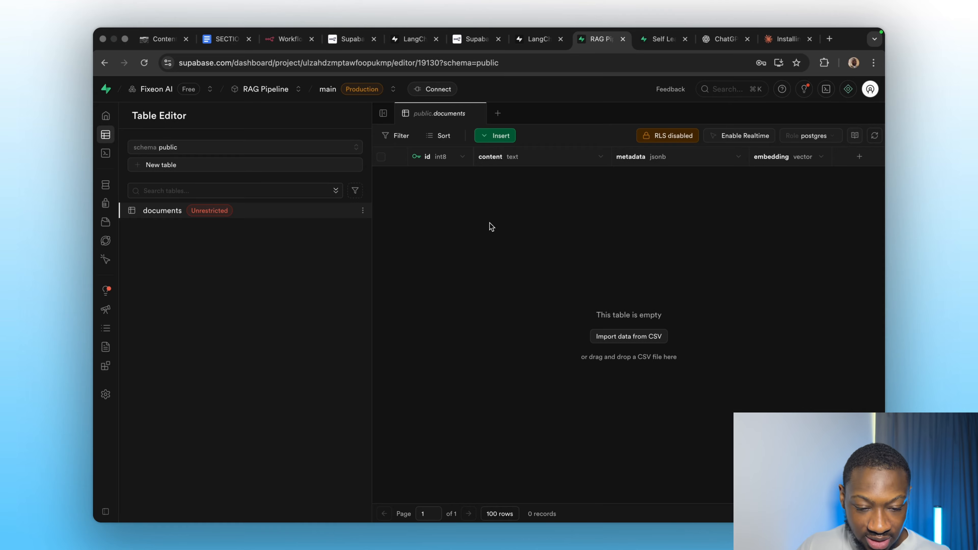
{"action": "left_click", "coordinate": [516, 215]}
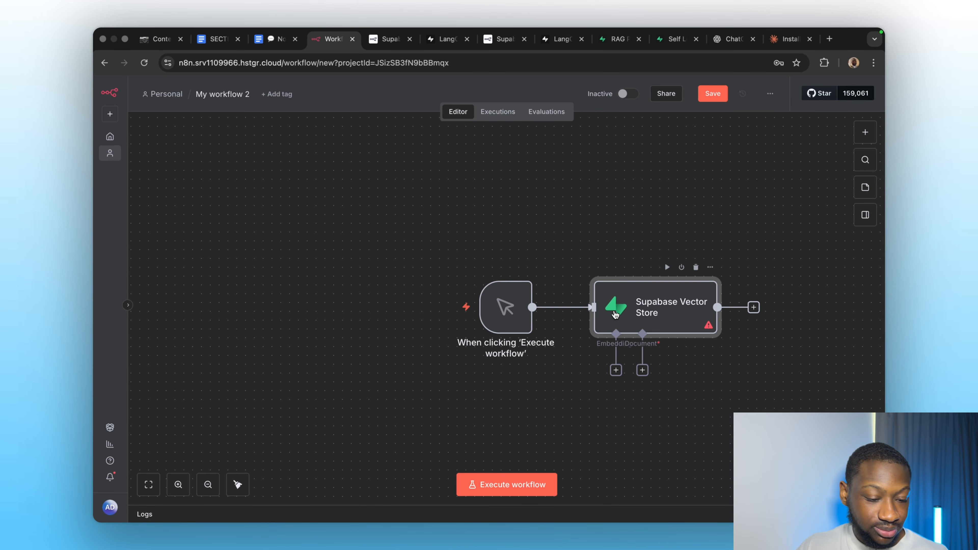
Delete the Supabase Vector Store node and the manual trigger node from the n8n workflow.
{"action": "left_click", "coordinate": [695, 267]}
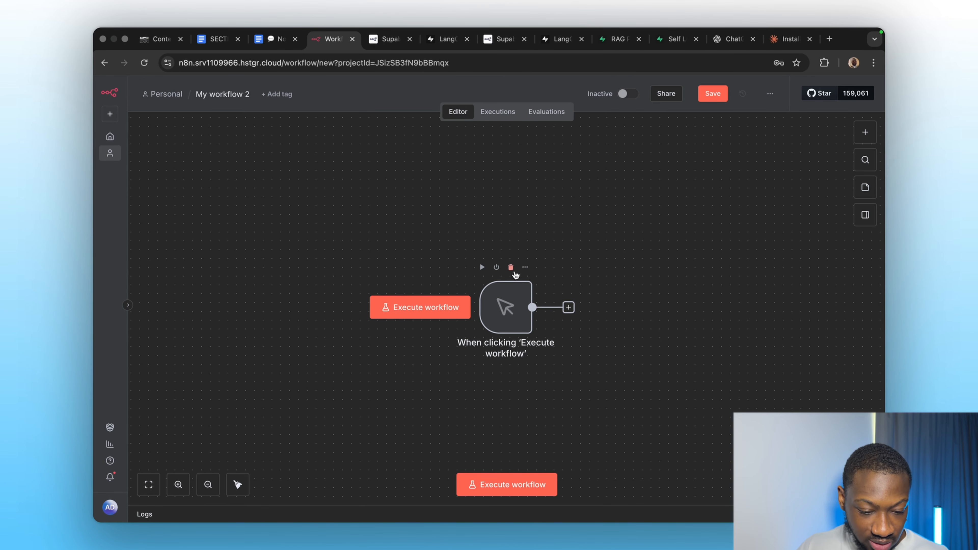
{"action": "left_click", "coordinate": [510, 267]}
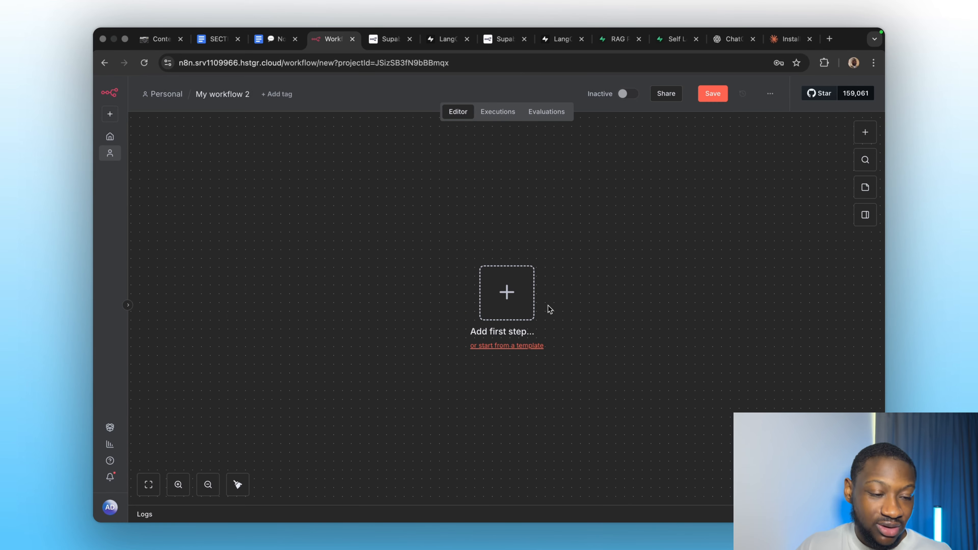
Add a Chat Trigger node as the workflow's starting trigger.
{"action": "left_click", "coordinate": [864, 132]}
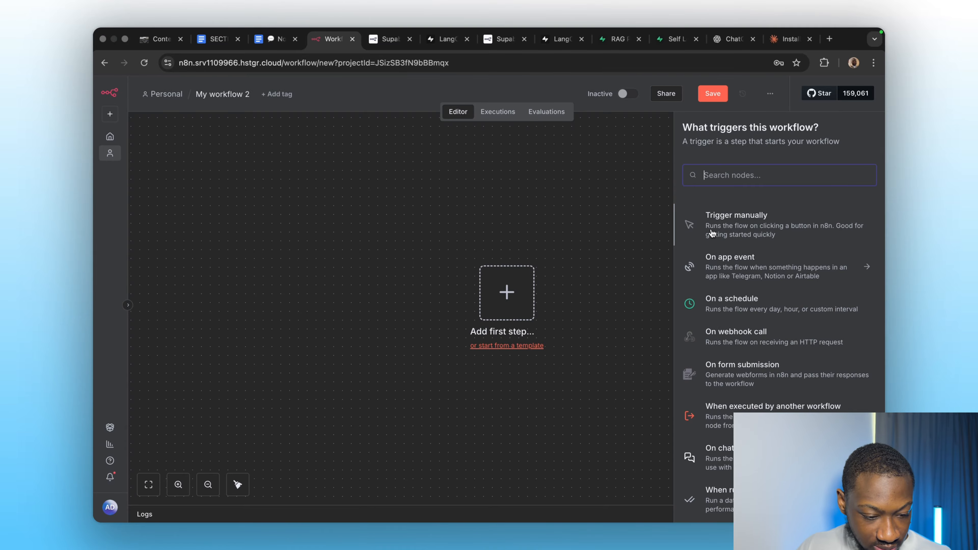
{"action": "type", "text": "chat"}
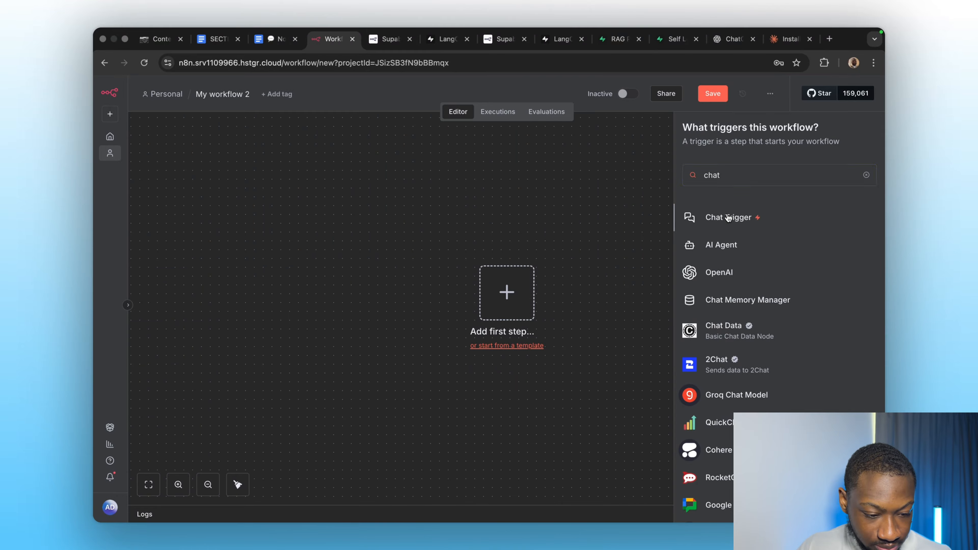
{"action": "left_click", "coordinate": [728, 217]}
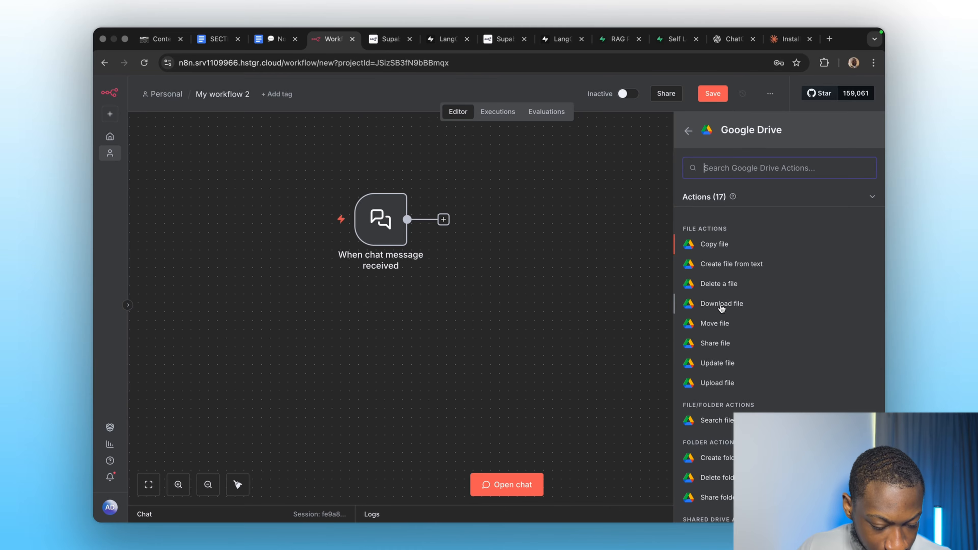
Add a Google Drive Download file node and place it below the chat trigger.
{"action": "left_click", "coordinate": [720, 306]}
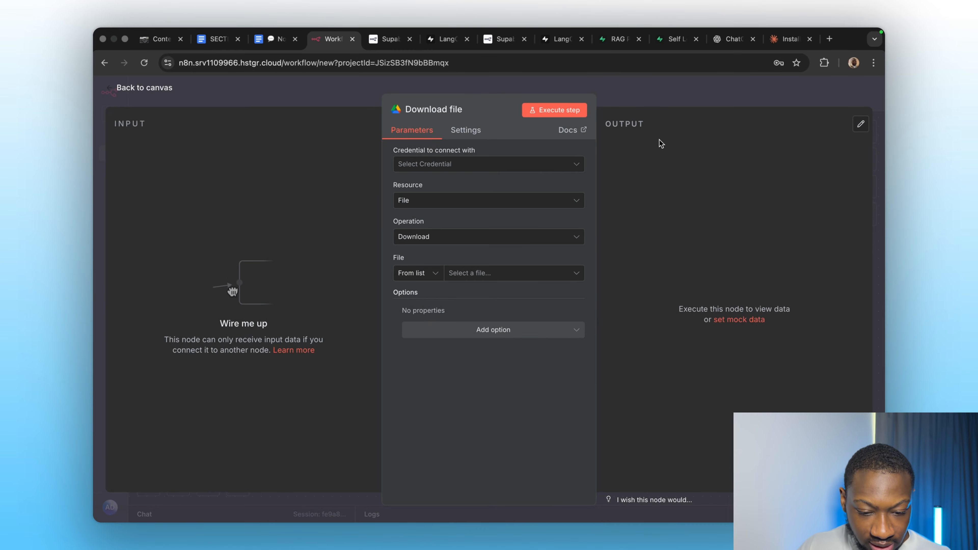
{"action": "left_click", "coordinate": [655, 99]}
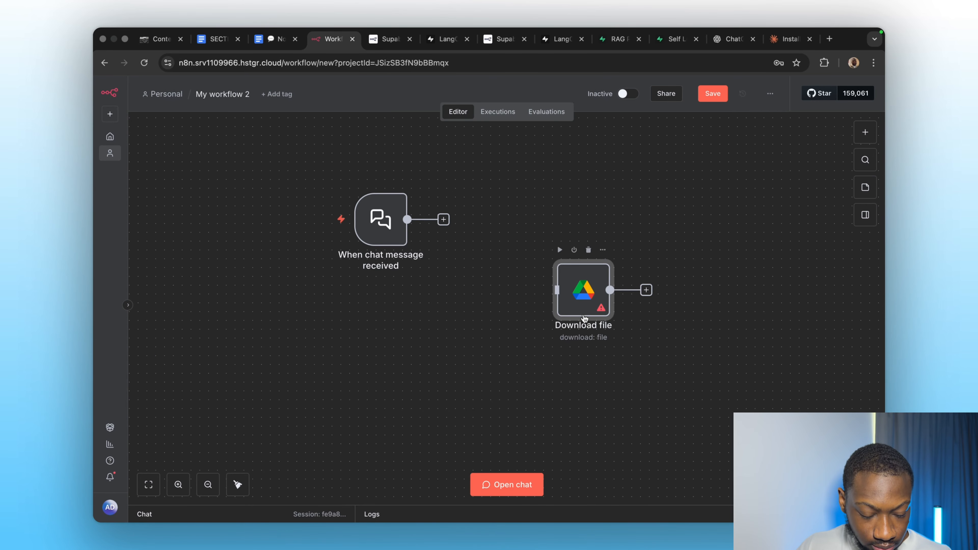
{"action": "left_click_drag", "start_coordinate": [578, 322], "coordinate": [464, 383]}
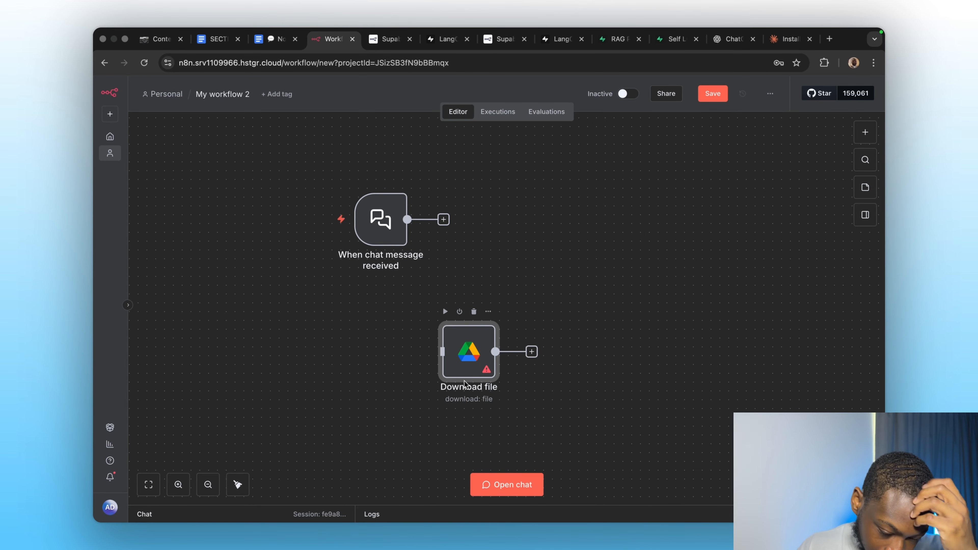
Add a Supabase Vector Store node with the Add documents to vector store action after the Download file node.
{"action": "left_click", "coordinate": [865, 132]}
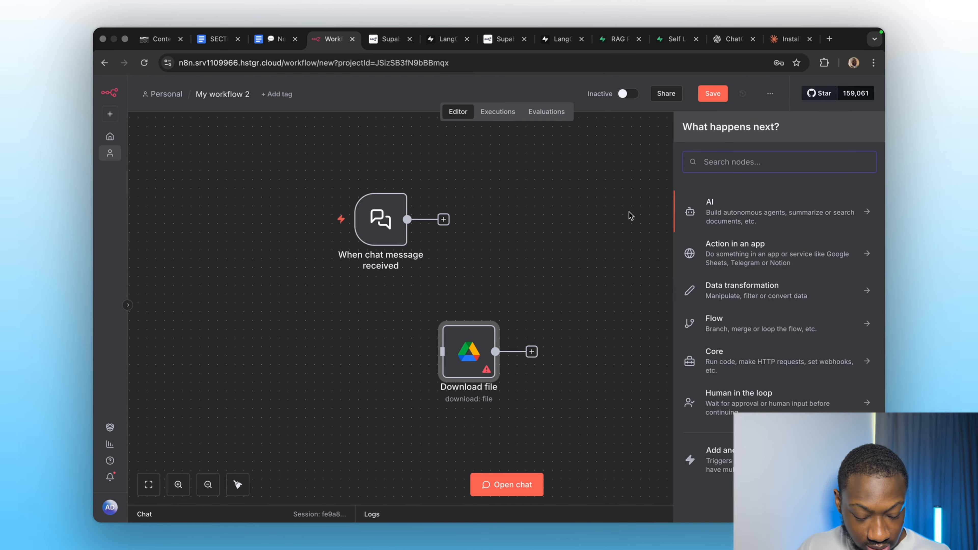
{"action": "type", "text": "supabase"}
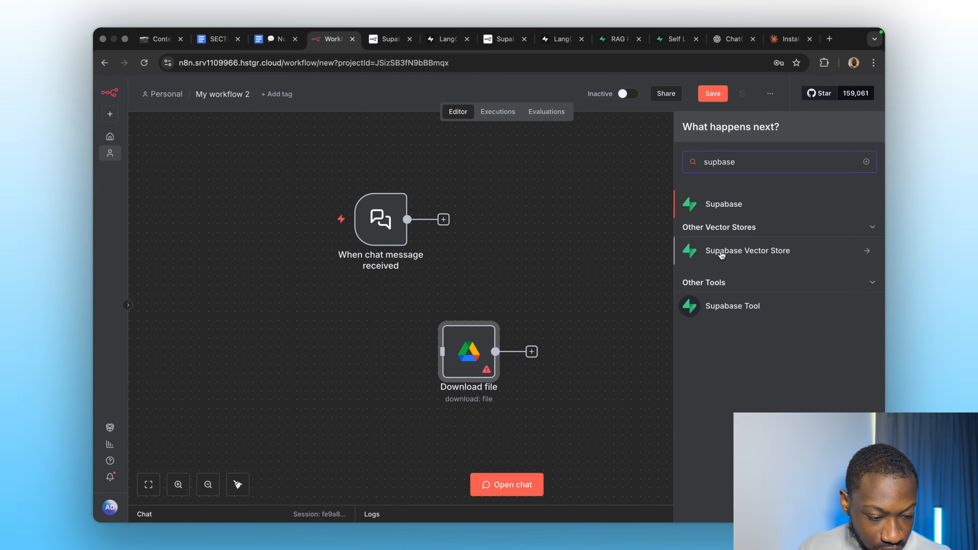
{"action": "left_click", "coordinate": [720, 254]}
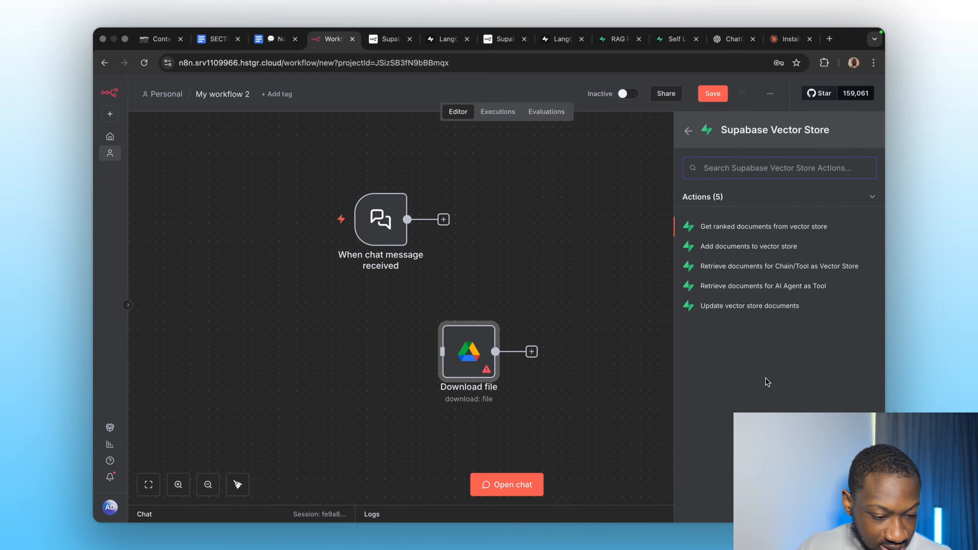
{"action": "left_click", "coordinate": [742, 249]}
{"action": "left_click", "coordinate": [640, 88]}
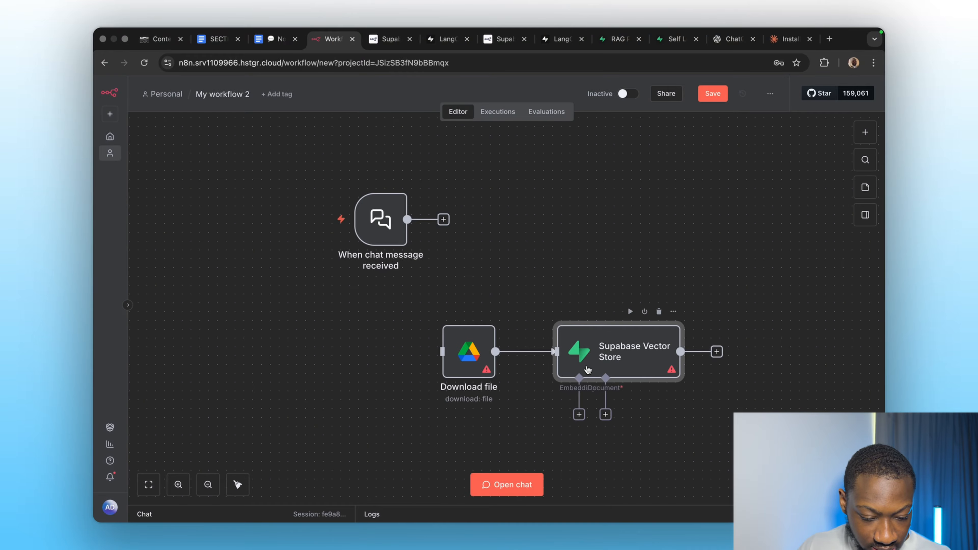
{"action": "left_click_drag", "start_coordinate": [588, 369], "coordinate": [646, 352]}
Attach an Embeddings OpenAI sub-node to the vector store and open its credential selector.
{"action": "left_click", "coordinate": [631, 406]}
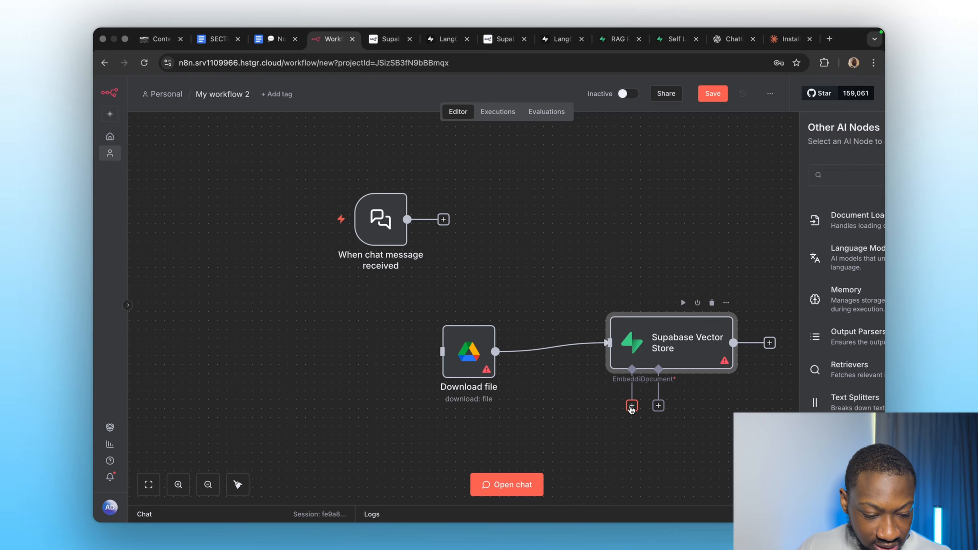
{"action": "scroll", "coordinate": [735, 407], "scroll_direction": "down", "scroll_amount": 1}
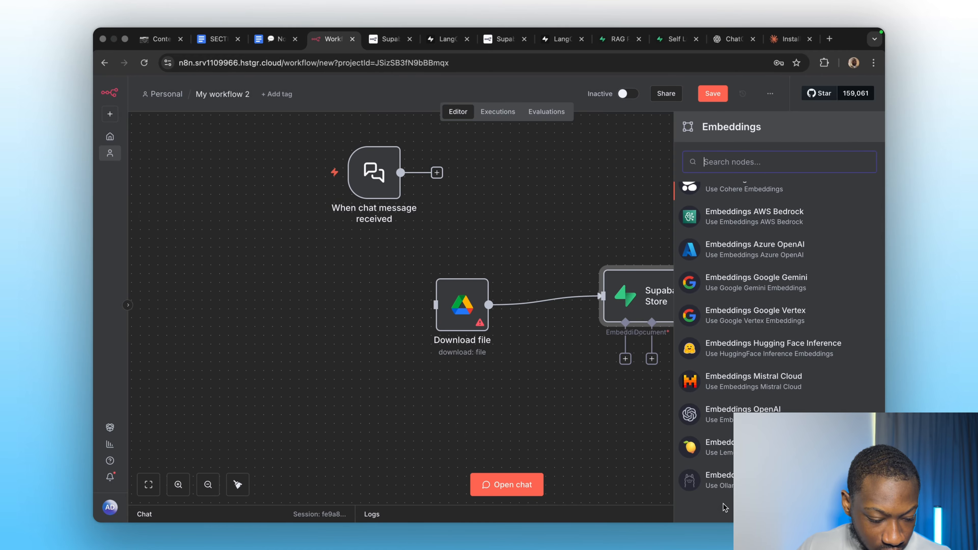
{"action": "left_click", "coordinate": [723, 420]}
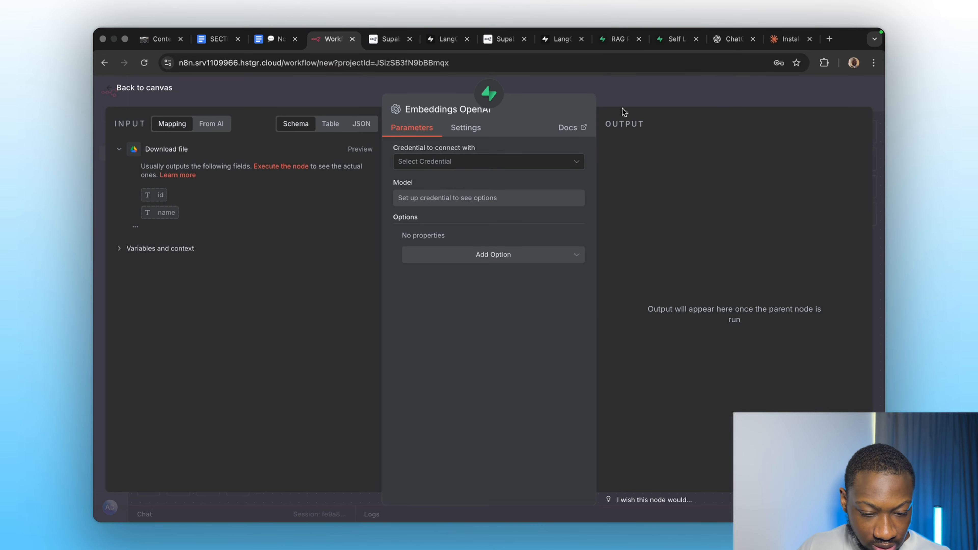
{"action": "left_click", "coordinate": [511, 162]}
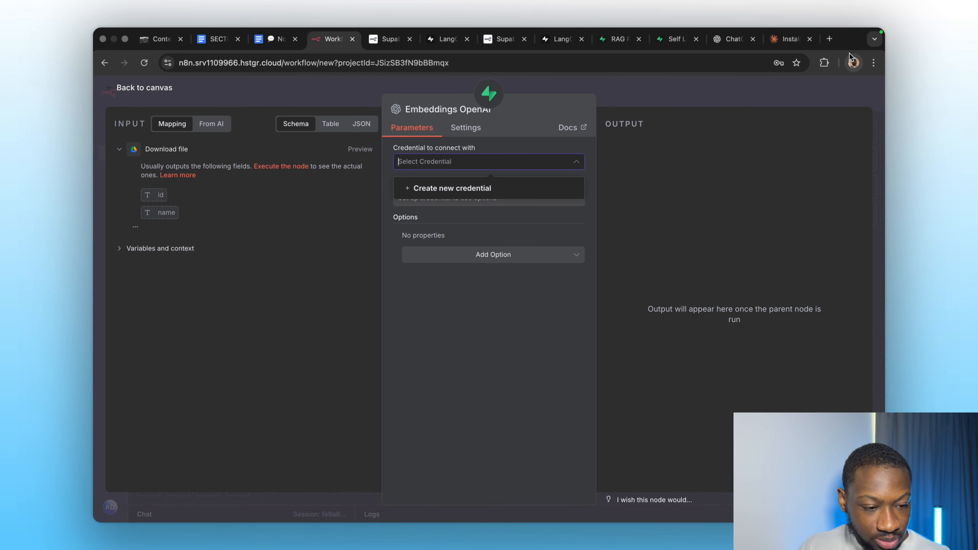
Search the web for the OpenAI playground and open the OpenAI Playground page.
{"action": "left_click", "coordinate": [825, 45]}
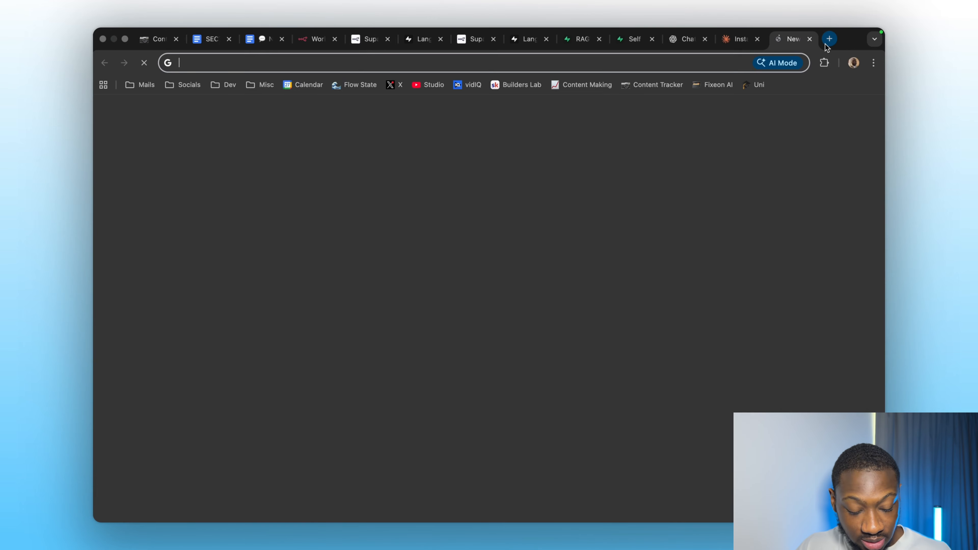
{"action": "type", "text": "apu"}
{"action": "key", "text": "BackSpace"}
{"action": "key", "text": "BackSpace"}
{"action": "key", "text": "BackSpace"}
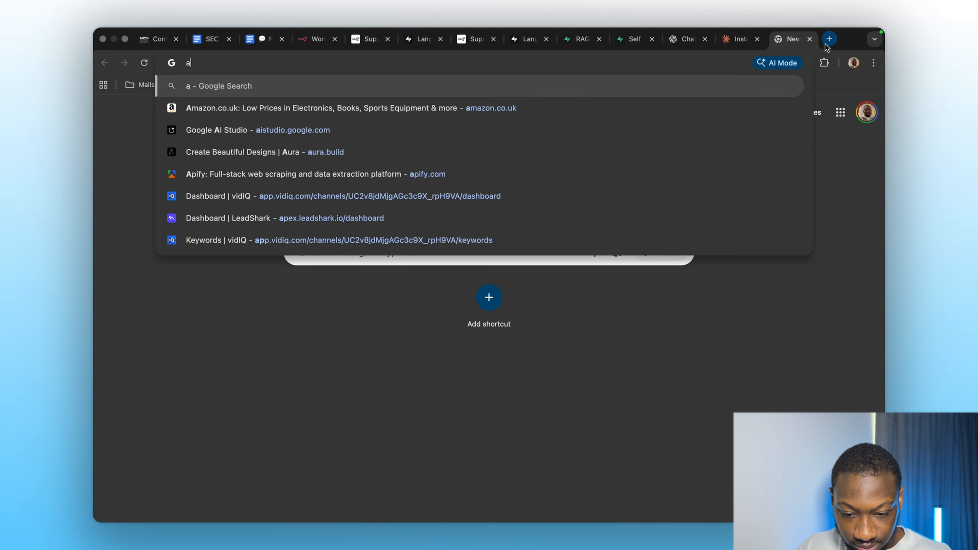
{"action": "type", "text": "openai play"}
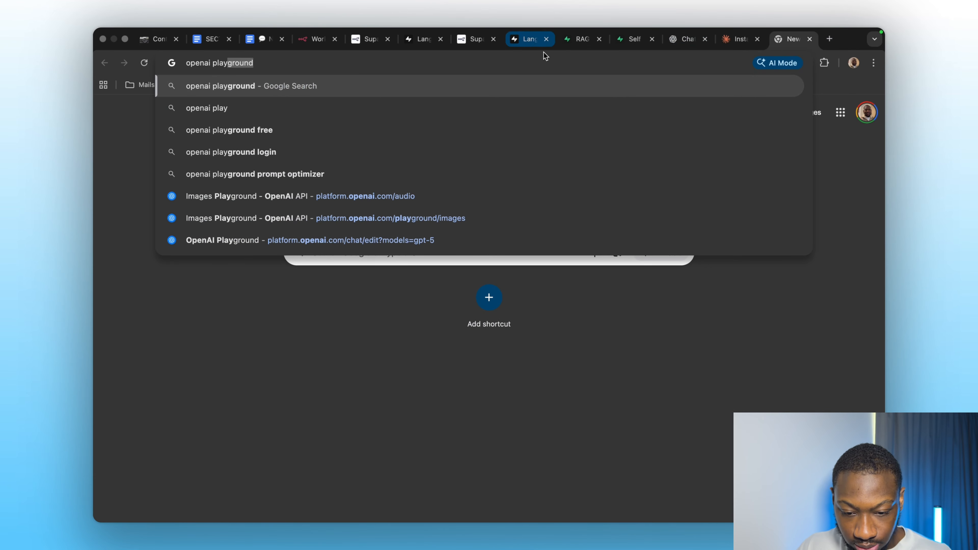
{"action": "left_click", "coordinate": [433, 90]}
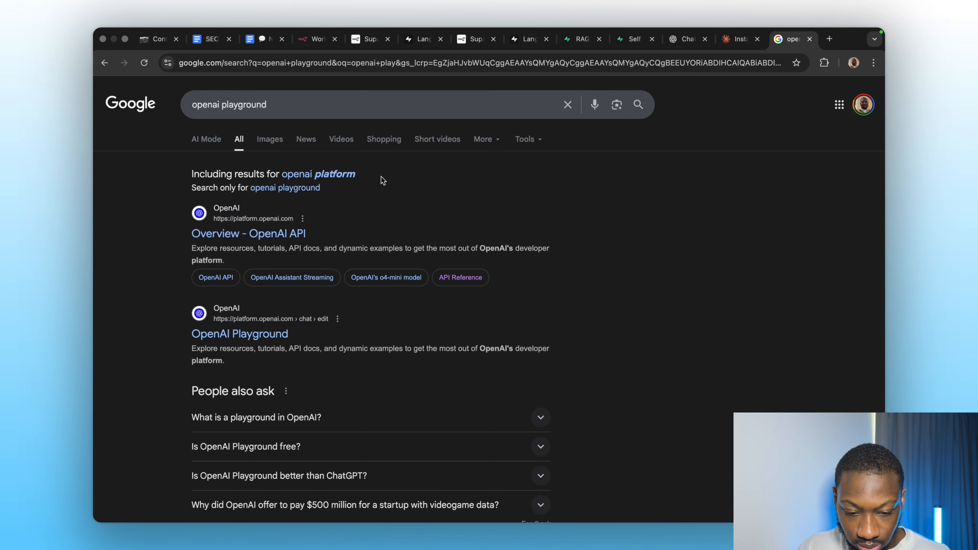
{"action": "left_click", "coordinate": [239, 333]}
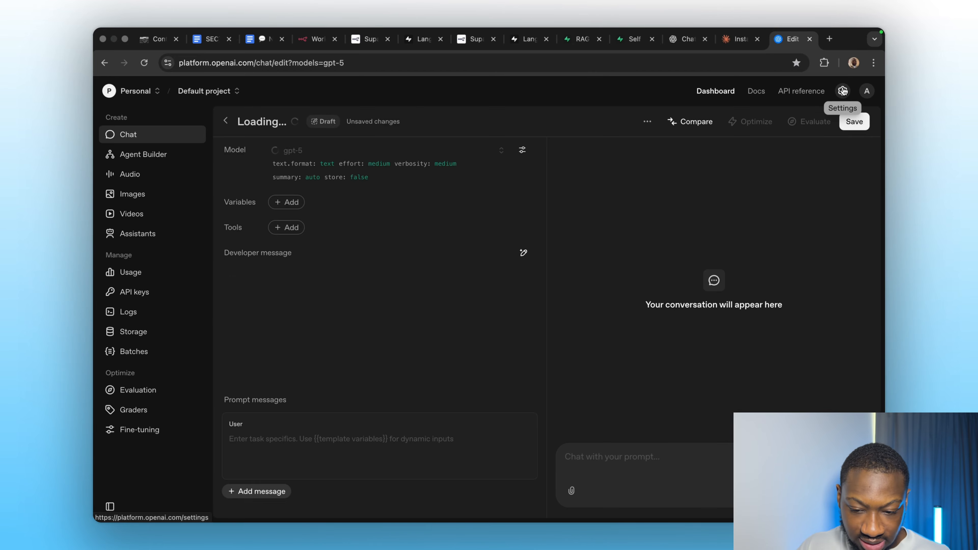
In the OpenAI organization settings, create a new secret key named "n8n api" for the Default project and copy it.
{"action": "left_click", "coordinate": [842, 91]}
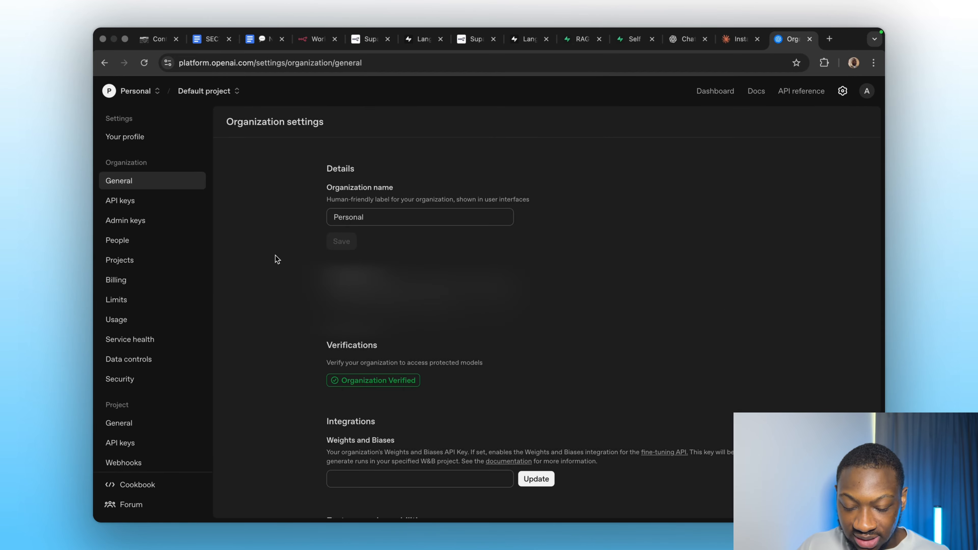
{"action": "left_click", "coordinate": [135, 280]}
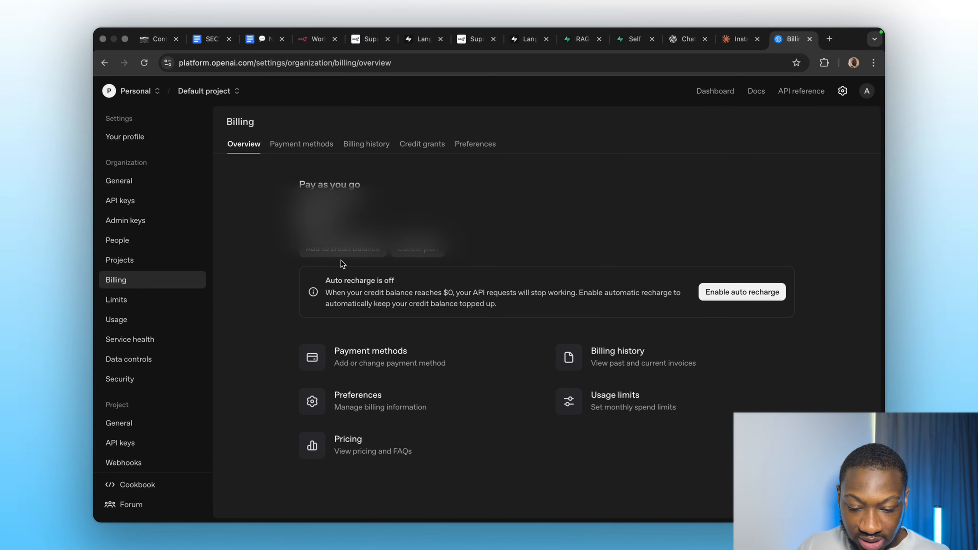
{"action": "left_click", "coordinate": [141, 201]}
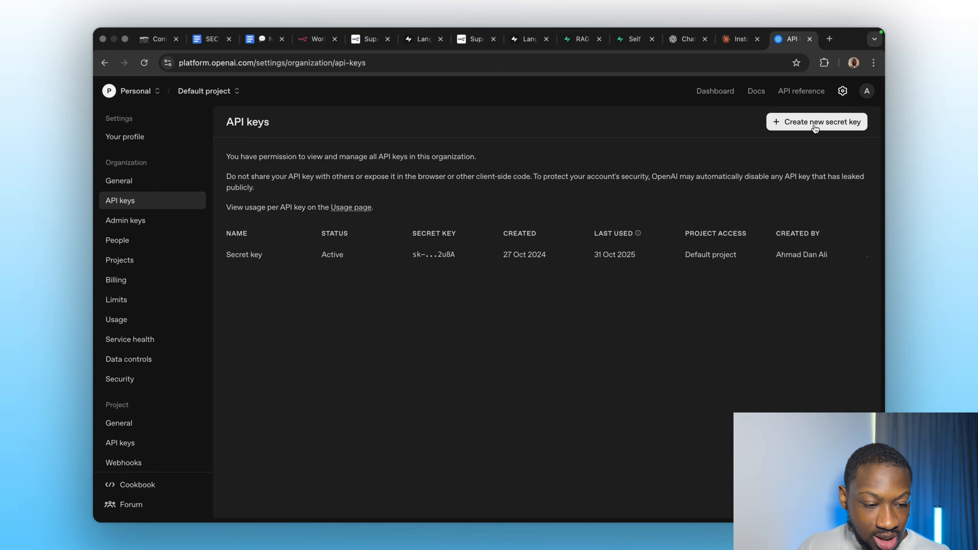
{"action": "left_click", "coordinate": [814, 128]}
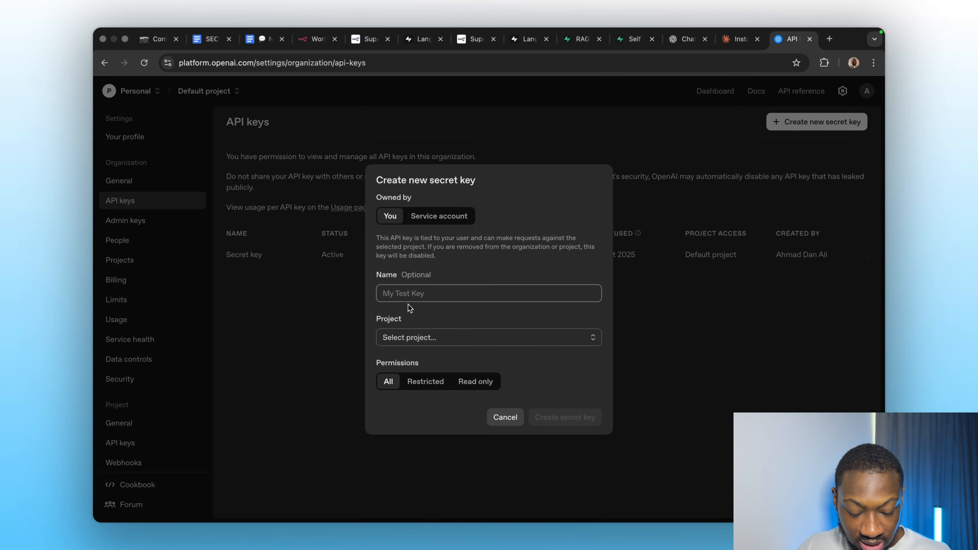
{"action": "type", "text": "n8n api"}
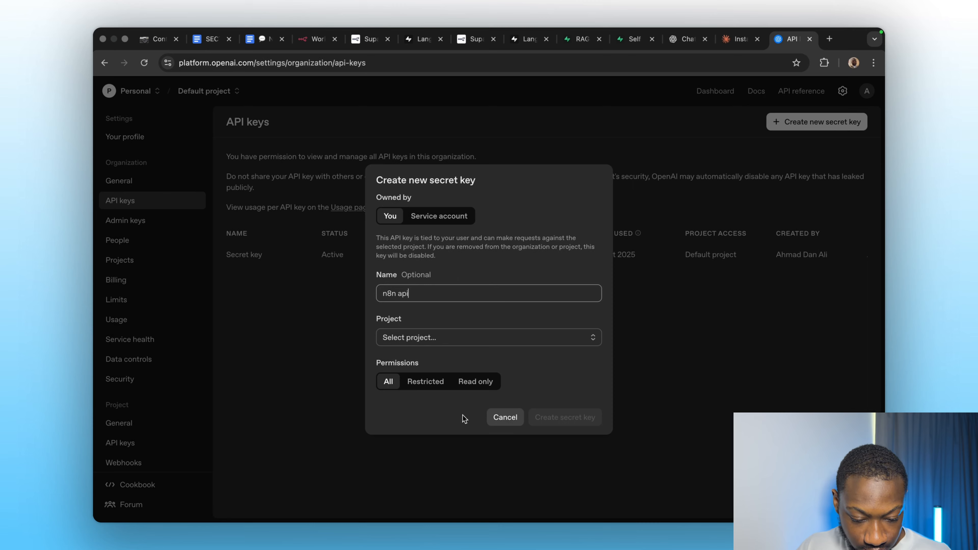
{"action": "left_click", "coordinate": [421, 339]}
{"action": "left_click", "coordinate": [416, 362]}
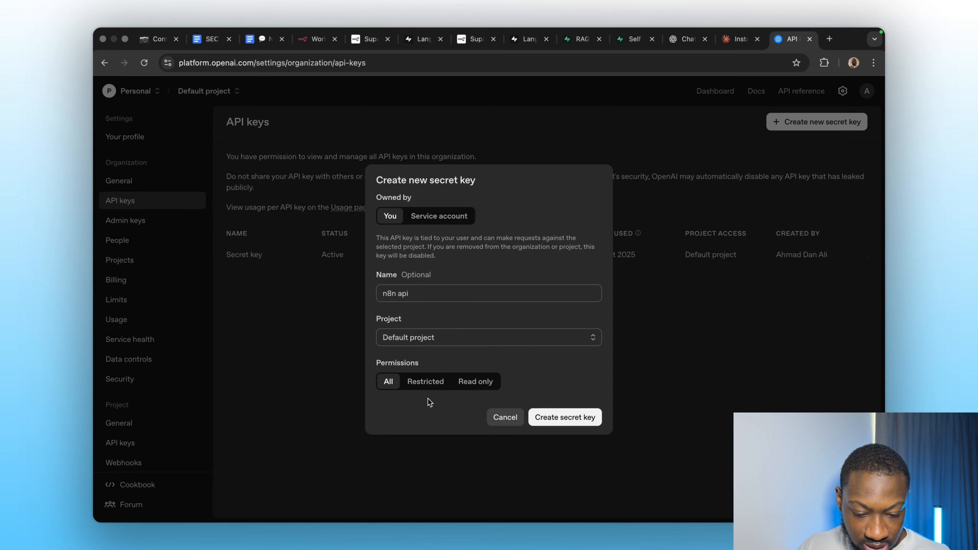
{"action": "left_click", "coordinate": [551, 416]}
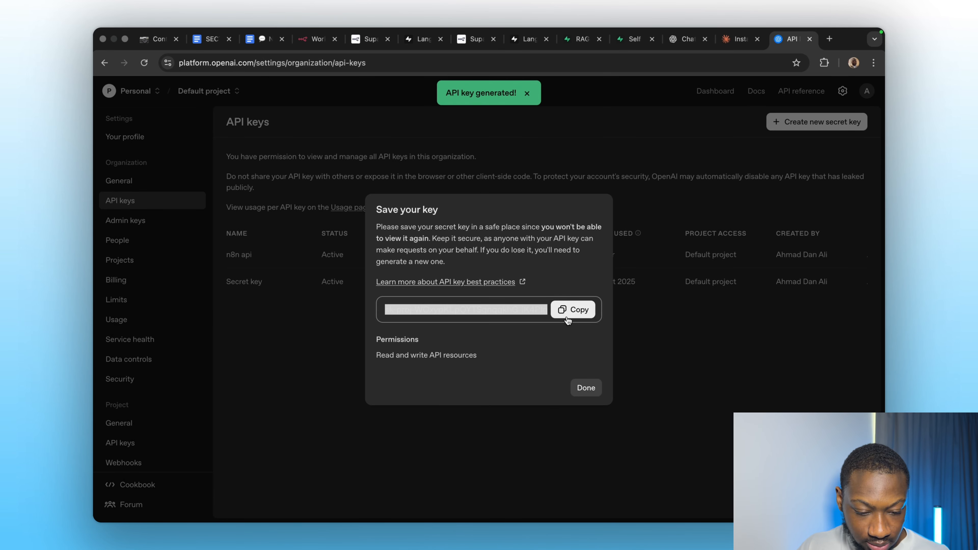
{"action": "left_click", "coordinate": [567, 318]}
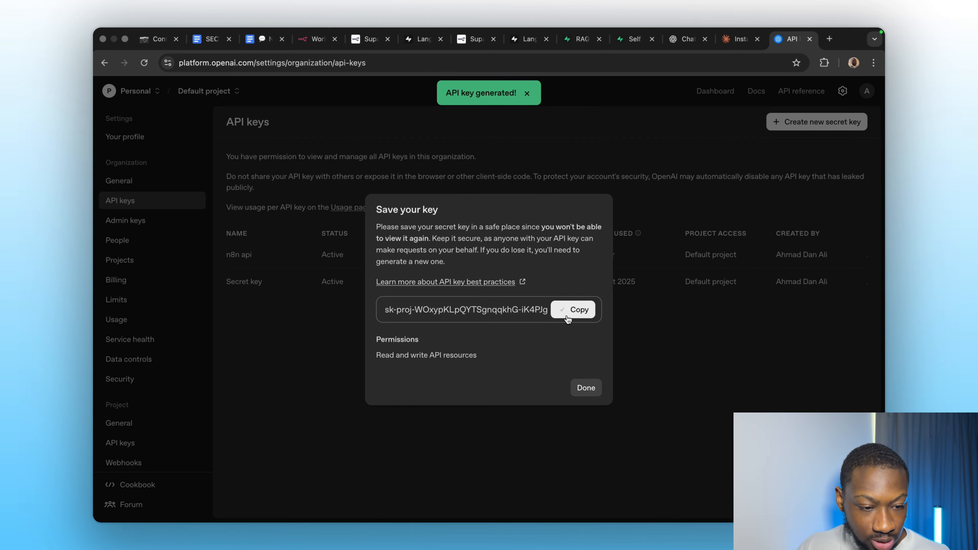
Back in the workflow, create a new OpenAI credential by pasting the API key, then save and close it.
{"action": "left_click", "coordinate": [317, 39]}
{"action": "left_click", "coordinate": [446, 189]}
{"action": "left_click", "coordinate": [385, 243]}
{"action": "key", "text": "super+v"}
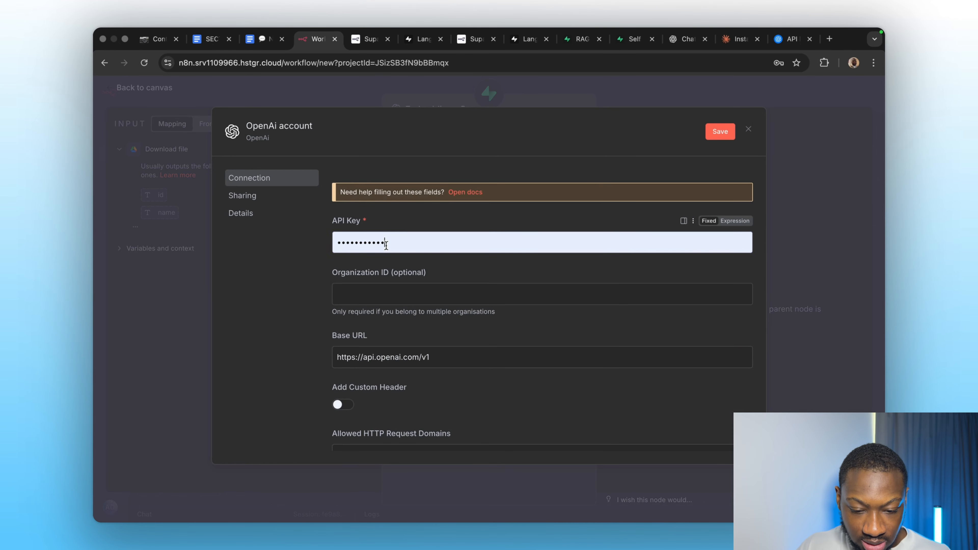
{"action": "key", "text": "super+a"}
{"action": "key", "text": "super+v"}
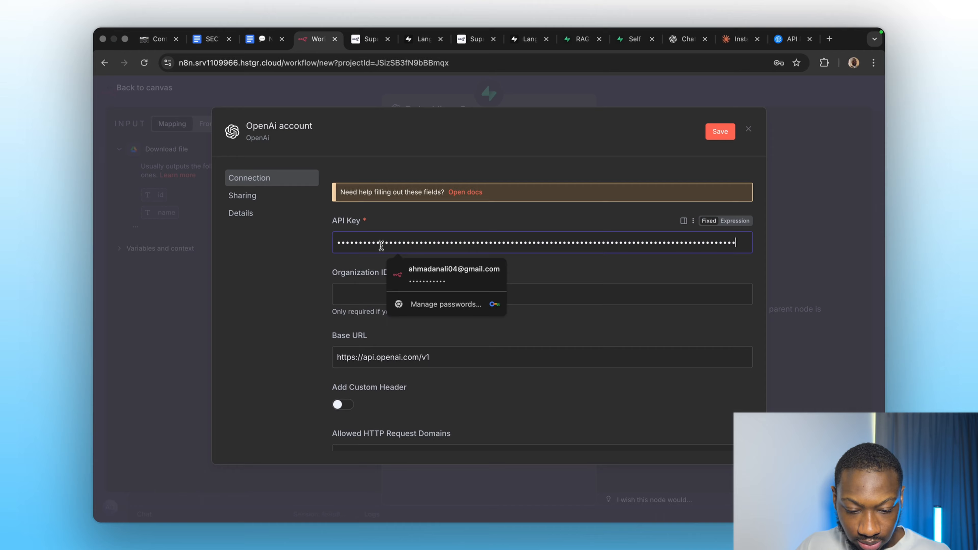
{"action": "left_click", "coordinate": [317, 265]}
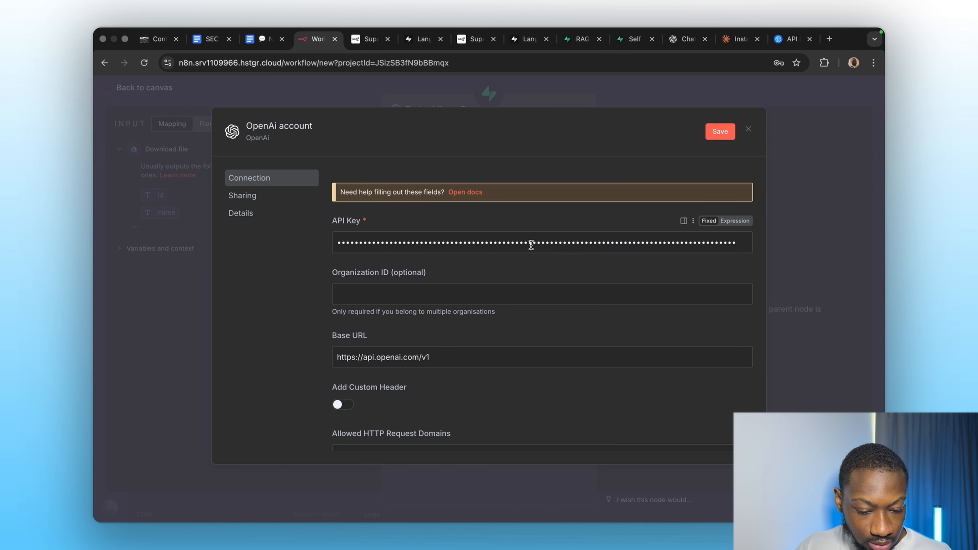
{"action": "left_click", "coordinate": [719, 131]}
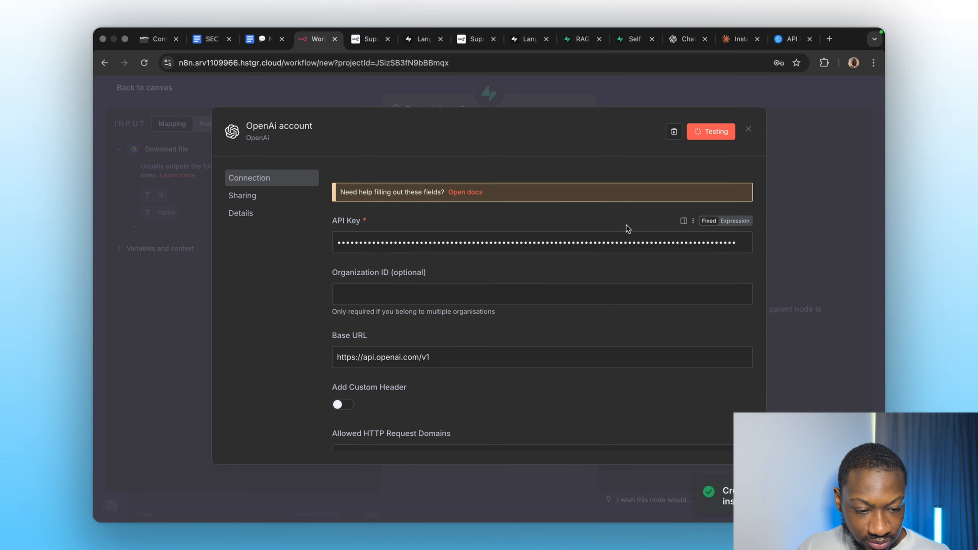
{"action": "left_click", "coordinate": [747, 131]}
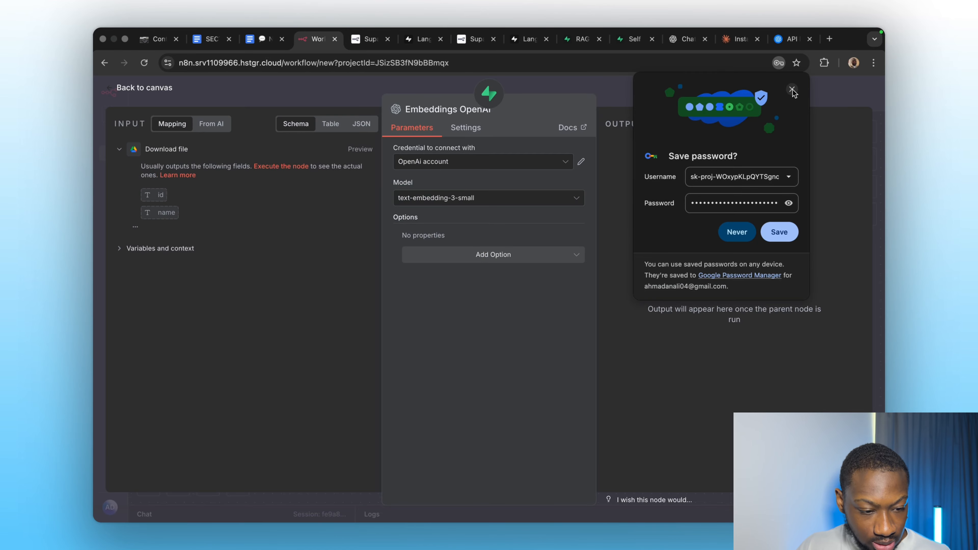
{"action": "left_click", "coordinate": [791, 91]}
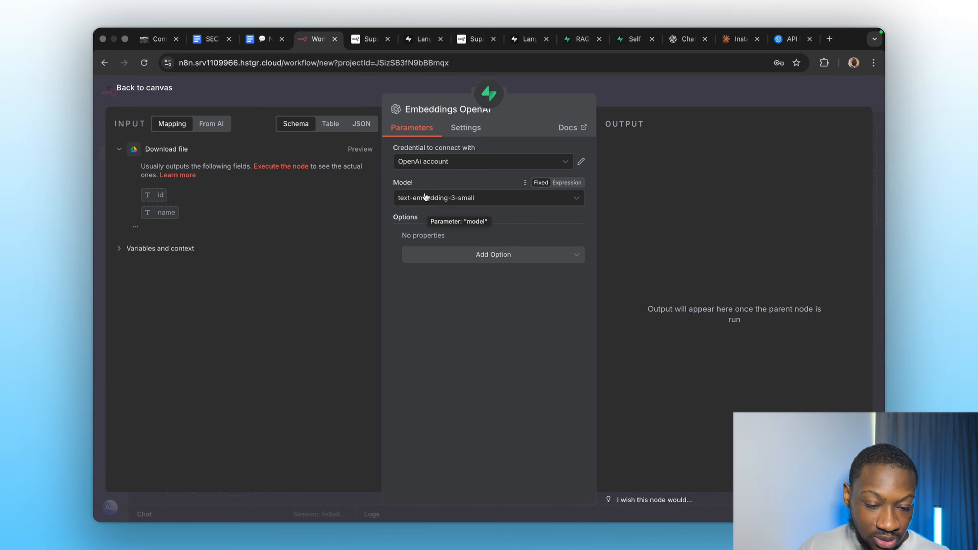
Choose text-embedding-3-small as the embeddings model and return to the workflow canvas.
{"action": "left_click", "coordinate": [426, 198]}
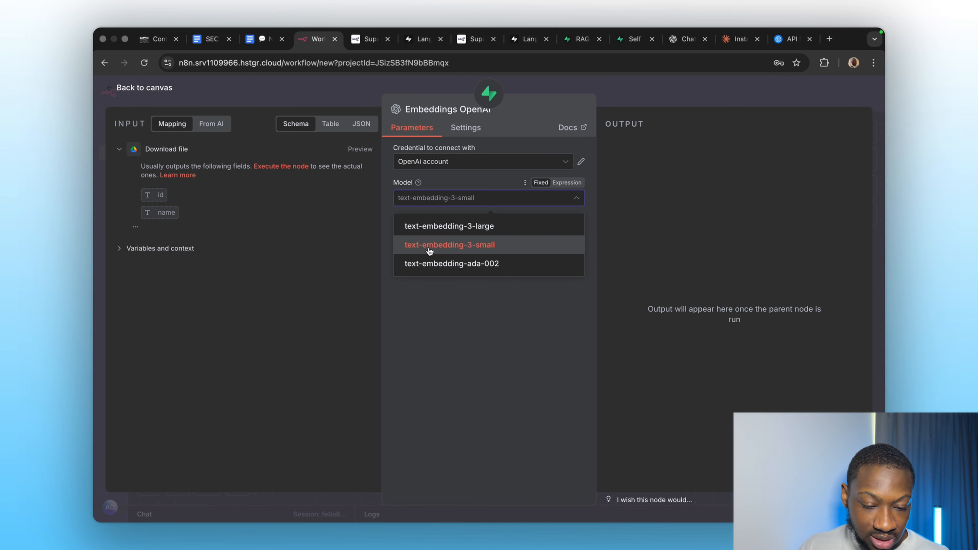
{"action": "left_click", "coordinate": [440, 248]}
{"action": "left_click", "coordinate": [617, 97]}
{"action": "scroll", "coordinate": [569, 334], "scroll_direction": "down", "scroll_amount": 2}
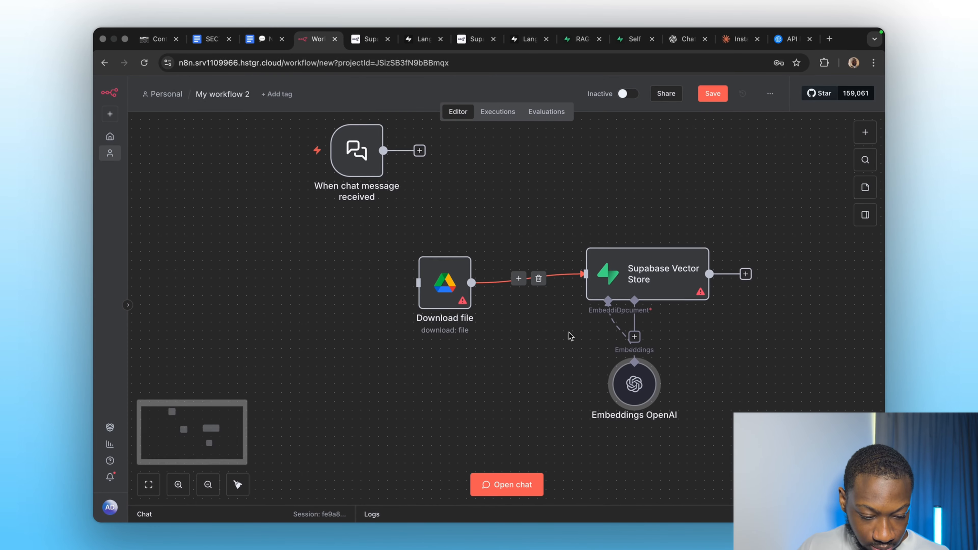
Attach a Default Data Loader sub-node to the Supabase Vector Store's document input.
{"action": "left_click", "coordinate": [625, 324]}
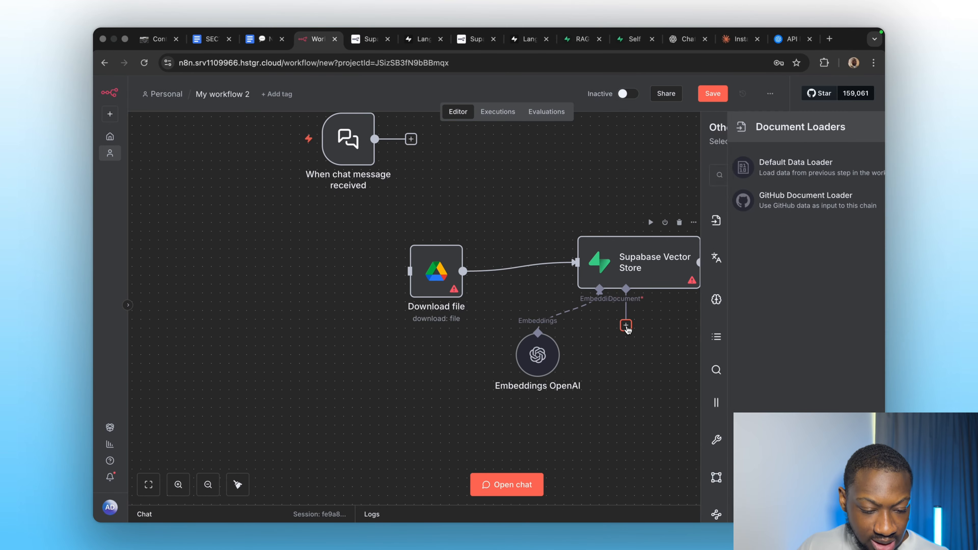
{"action": "left_click", "coordinate": [774, 164]}
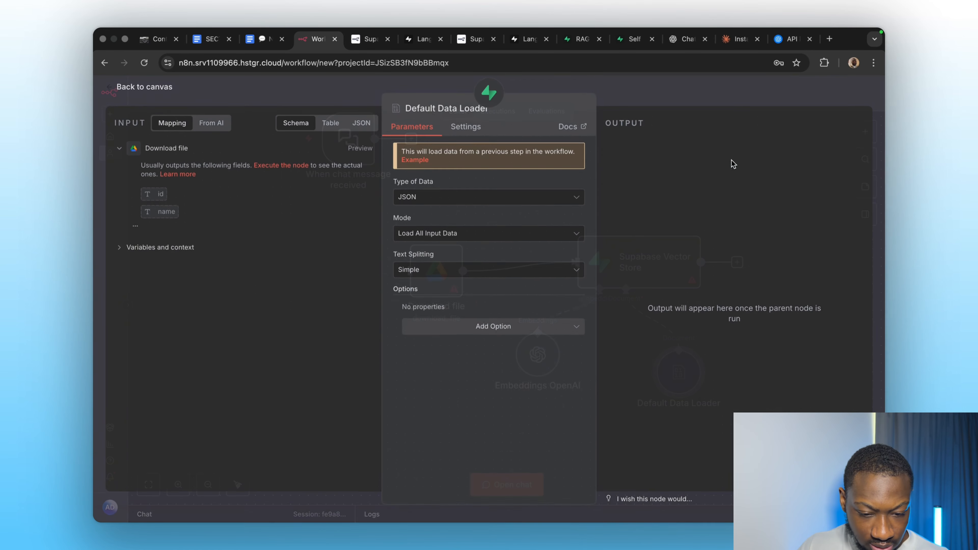
{"action": "left_click", "coordinate": [635, 101]}
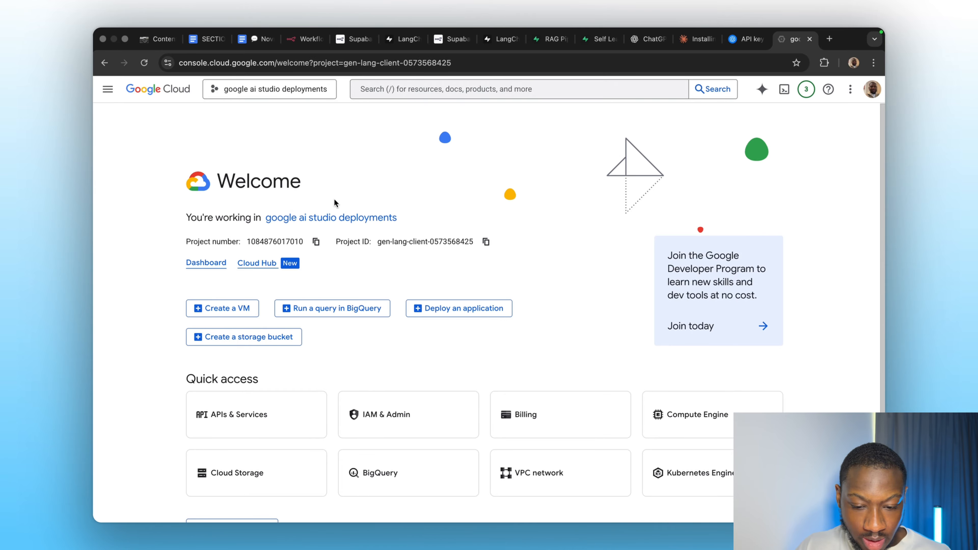
Create a new Google Cloud project named "n8n google drive credentials".
{"action": "left_click", "coordinate": [252, 95]}
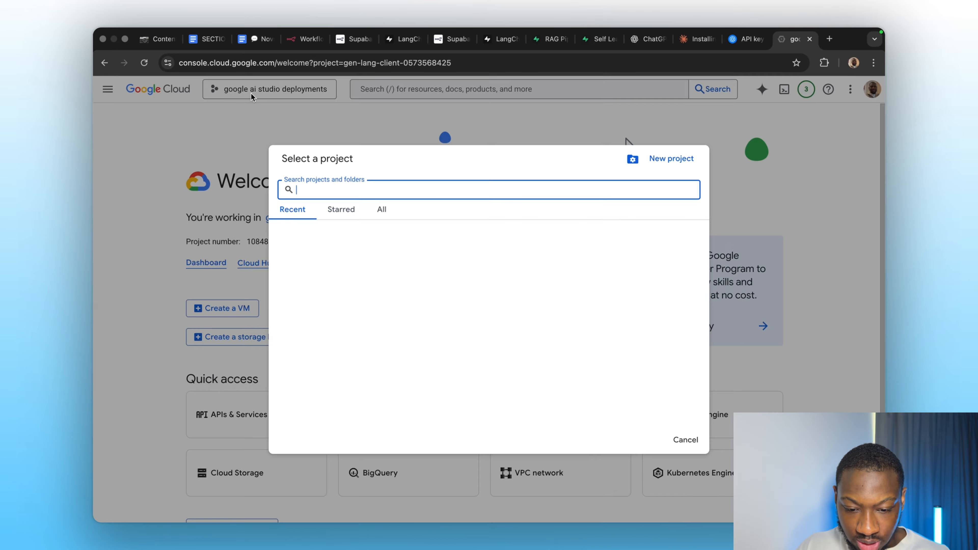
{"action": "left_click", "coordinate": [678, 163]}
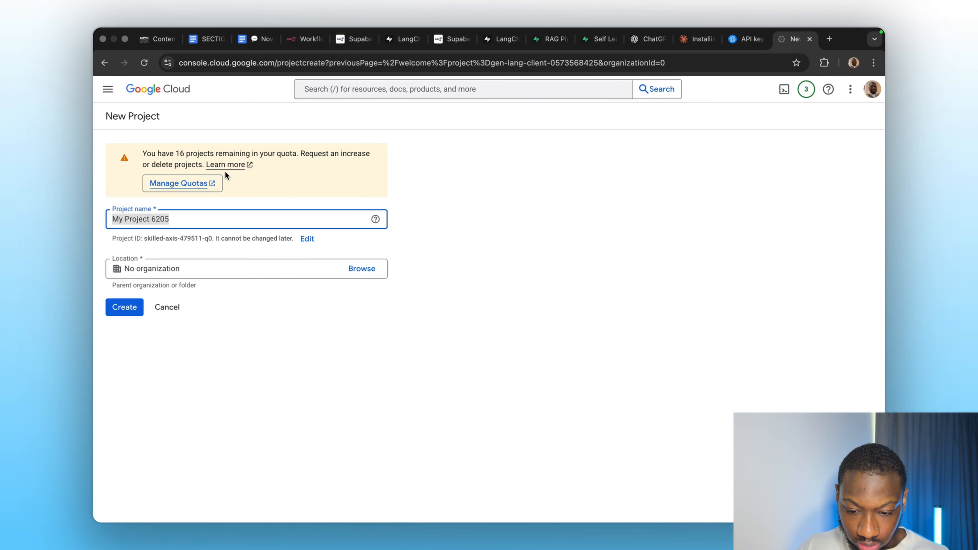
{"action": "type", "text": "n8n "}
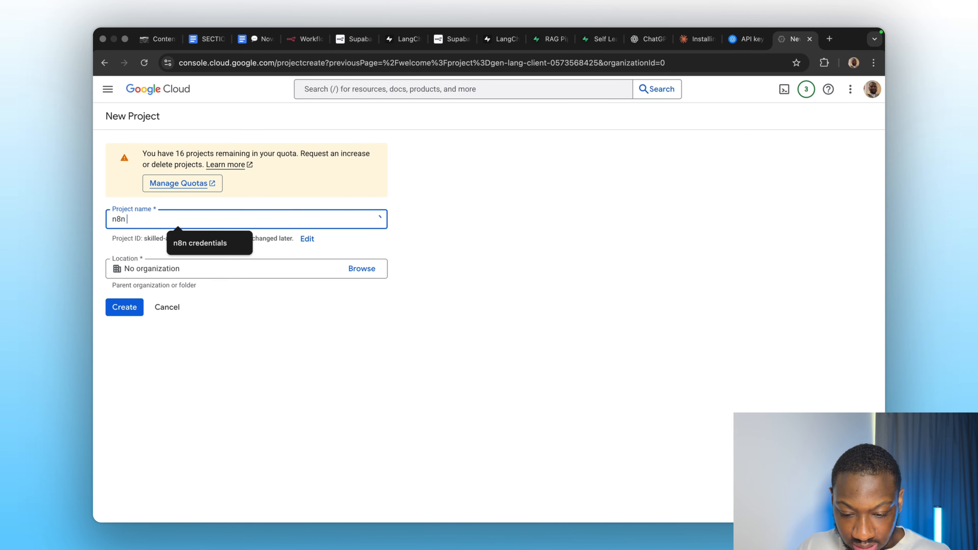
{"action": "type", "text": "google d"}
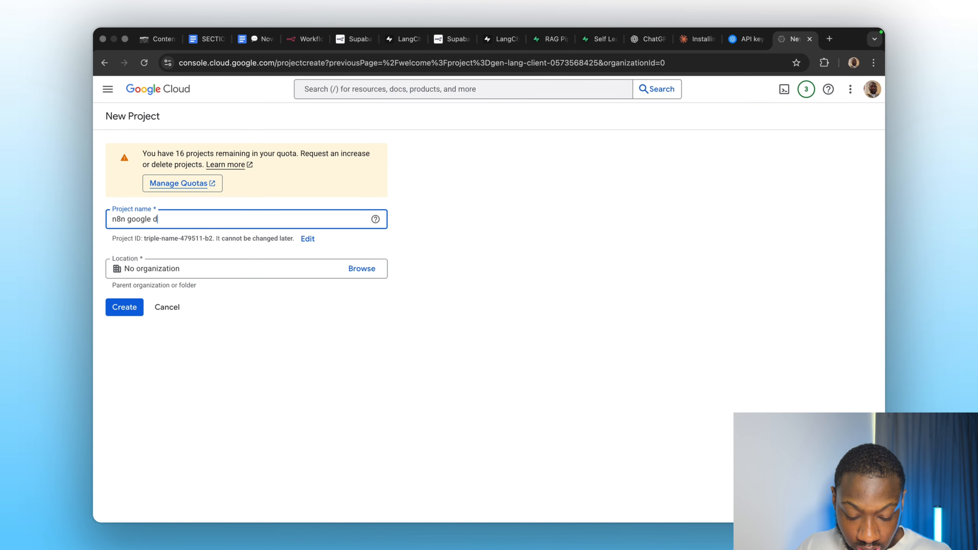
{"action": "type", "text": "rive cred"}
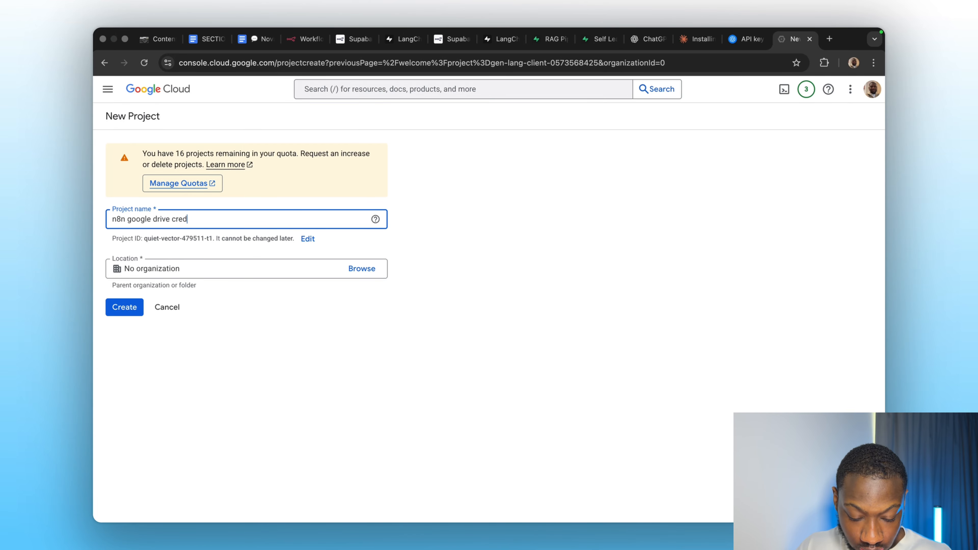
{"action": "type", "text": "entials"}
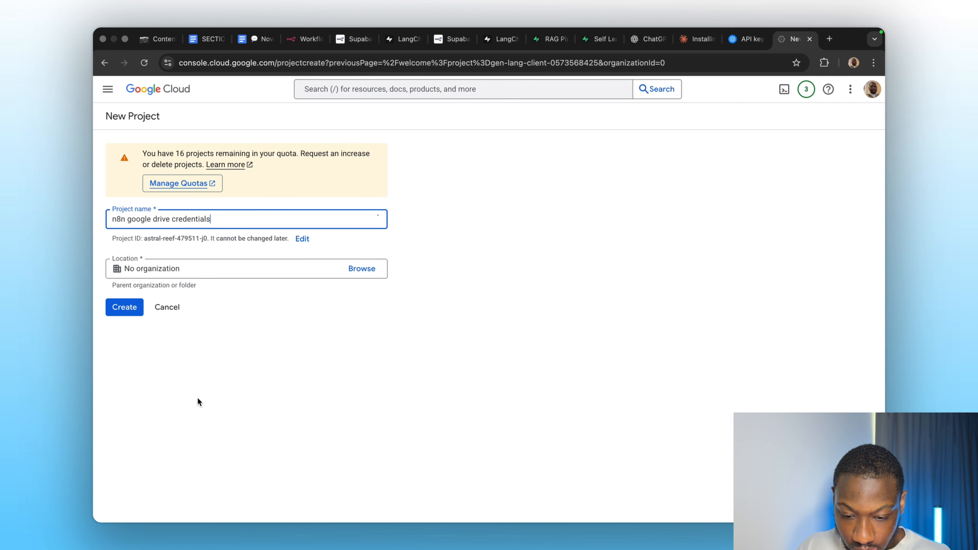
{"action": "left_click", "coordinate": [122, 308]}
Switch to the new project, search for Google Drive, and enable the Google Drive API.
{"action": "left_click", "coordinate": [646, 156]}
{"action": "left_click", "coordinate": [431, 89]}
{"action": "type", "text": "google drive"}
{"action": "left_click", "coordinate": [414, 142]}
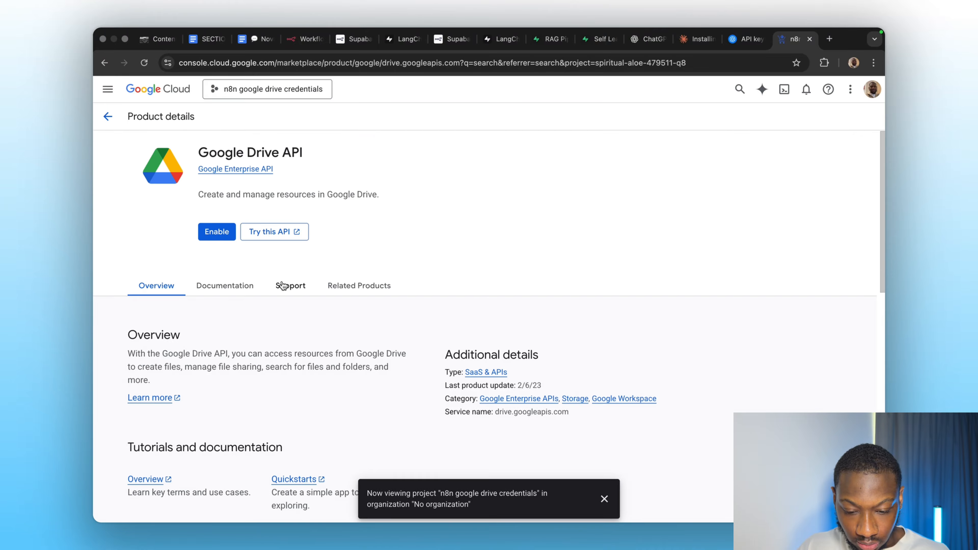
{"action": "left_click", "coordinate": [217, 232]}
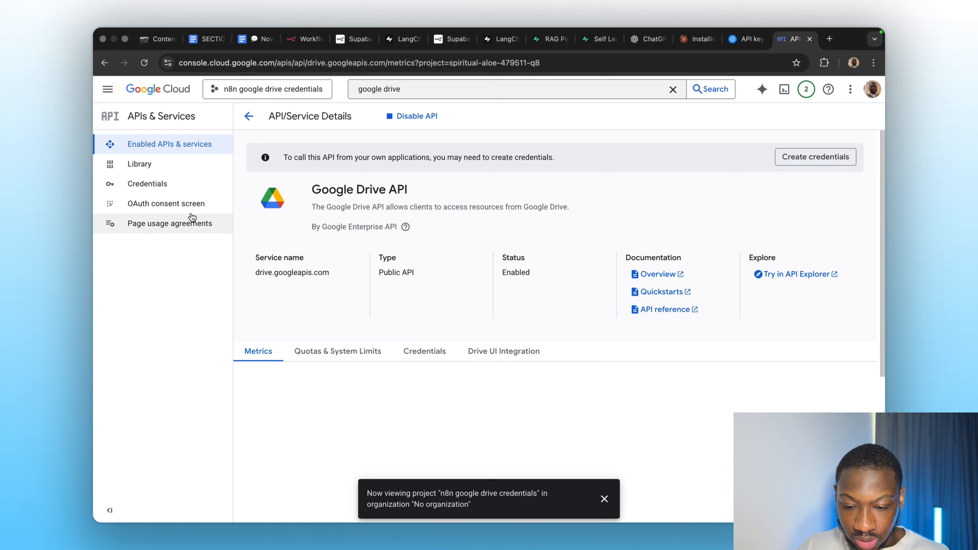
Start configuring the OAuth consent screen, name the app "n8n" and choose the user support email.
{"action": "left_click", "coordinate": [156, 204]}
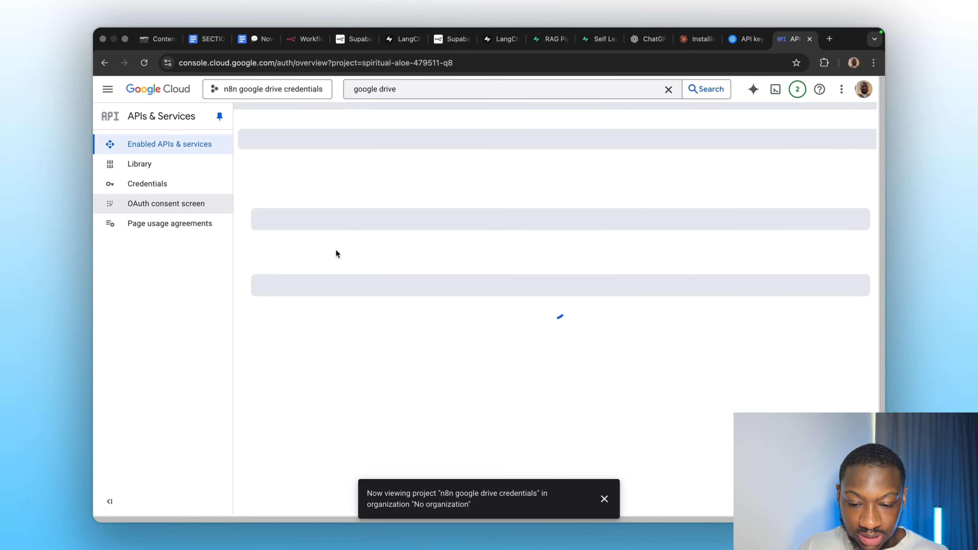
{"action": "left_click", "coordinate": [537, 388]}
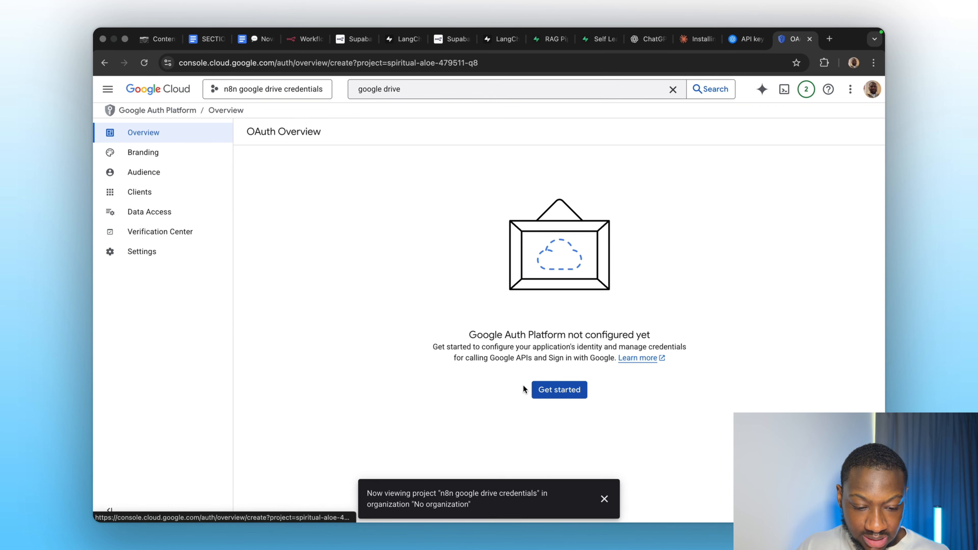
{"action": "left_click", "coordinate": [299, 200]}
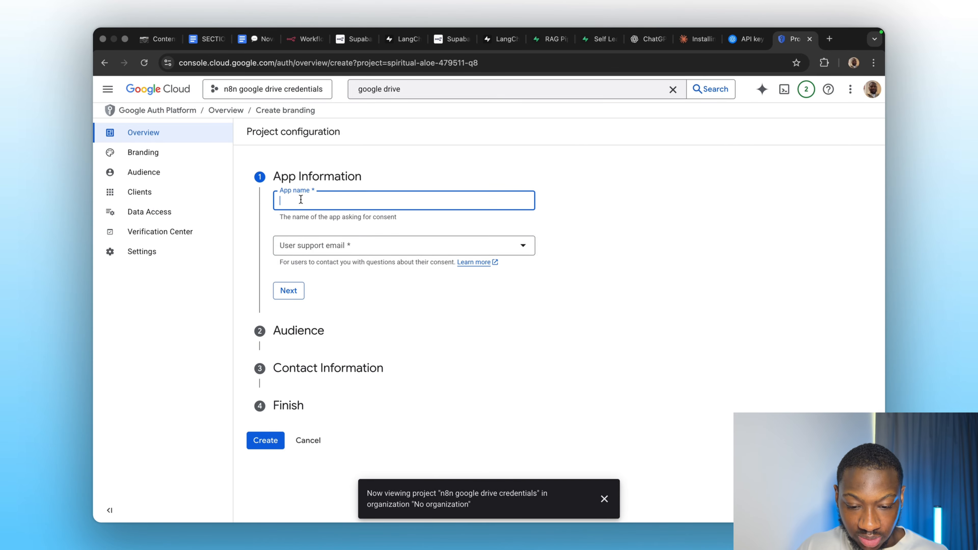
{"action": "type", "text": "n8n"}
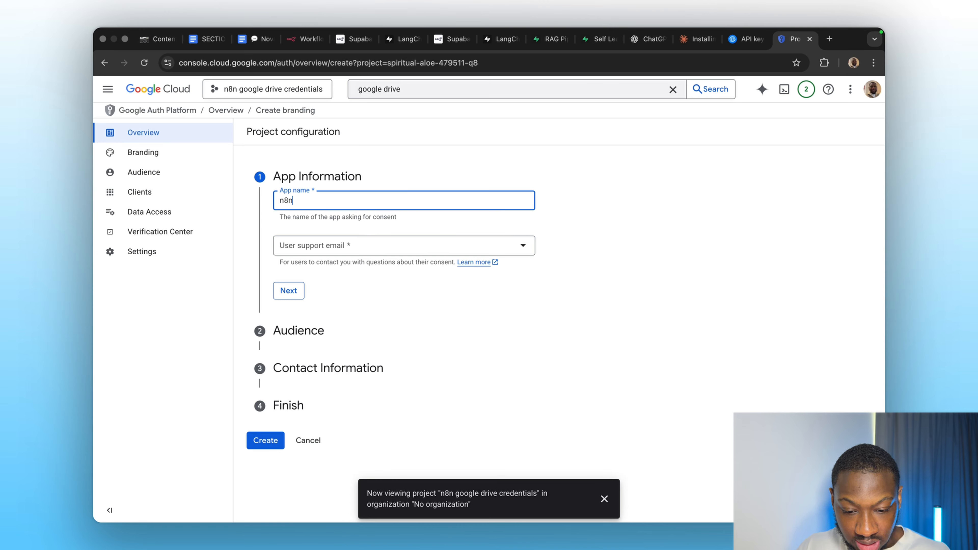
{"action": "left_click", "coordinate": [327, 251]}
{"action": "left_click", "coordinate": [327, 269]}
{"action": "left_click", "coordinate": [289, 290]}
Choose the External audience and enter your e-mail address as the contact information.
{"action": "left_click", "coordinate": [280, 302]}
{"action": "scroll", "coordinate": [371, 343], "scroll_direction": "down", "scroll_amount": 1}
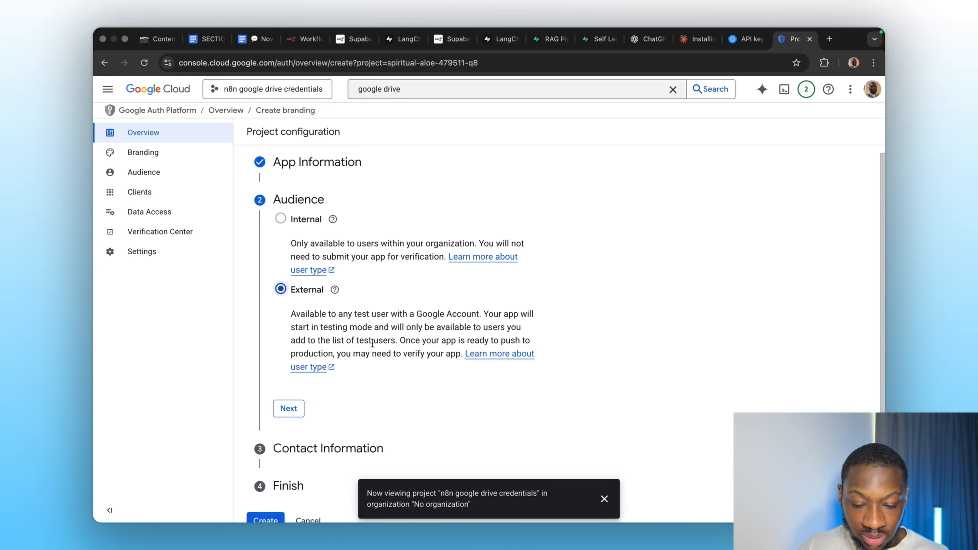
{"action": "left_click", "coordinate": [290, 404]}
{"action": "left_click", "coordinate": [338, 269]}
{"action": "type", "text": "a"}
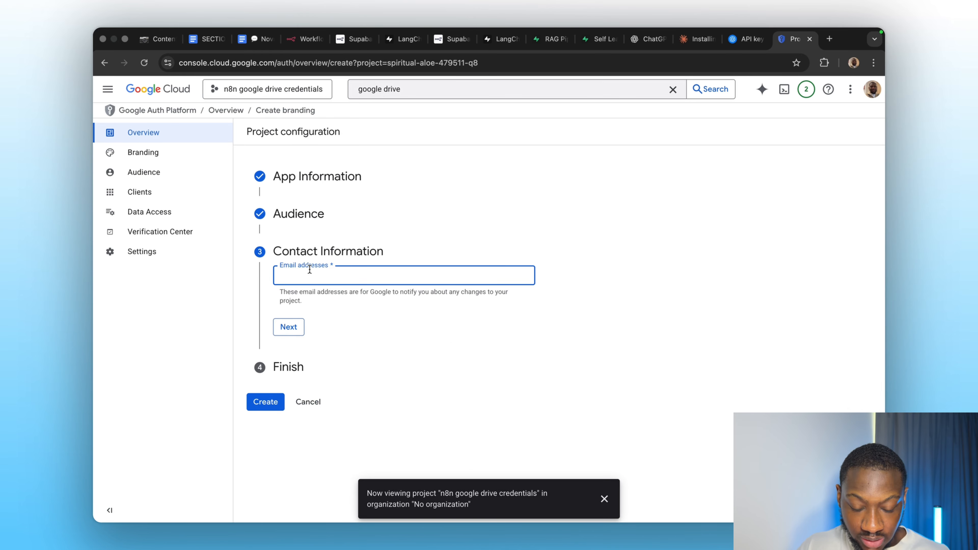
{"action": "type", "text": "hmad"}
{"action": "left_click", "coordinate": [362, 297]}
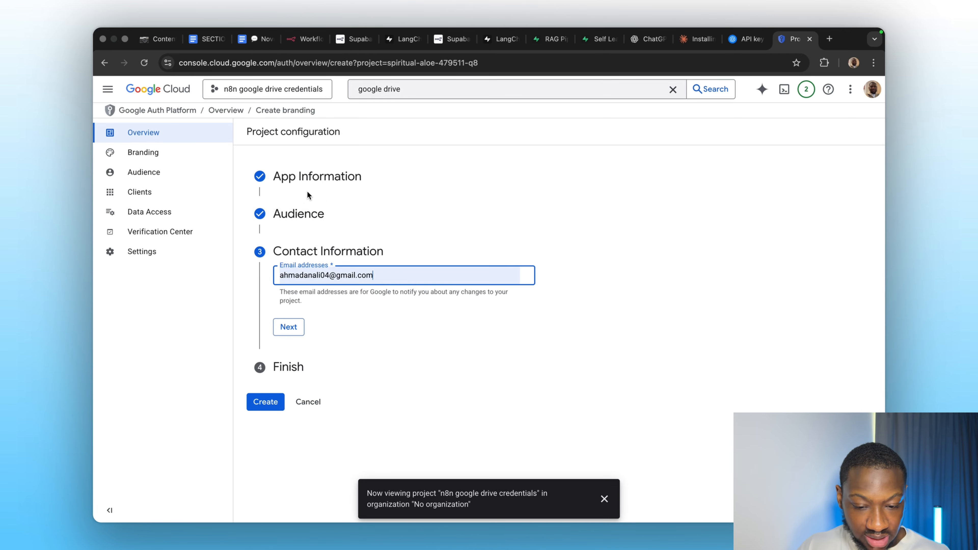
{"action": "left_click", "coordinate": [291, 327]}
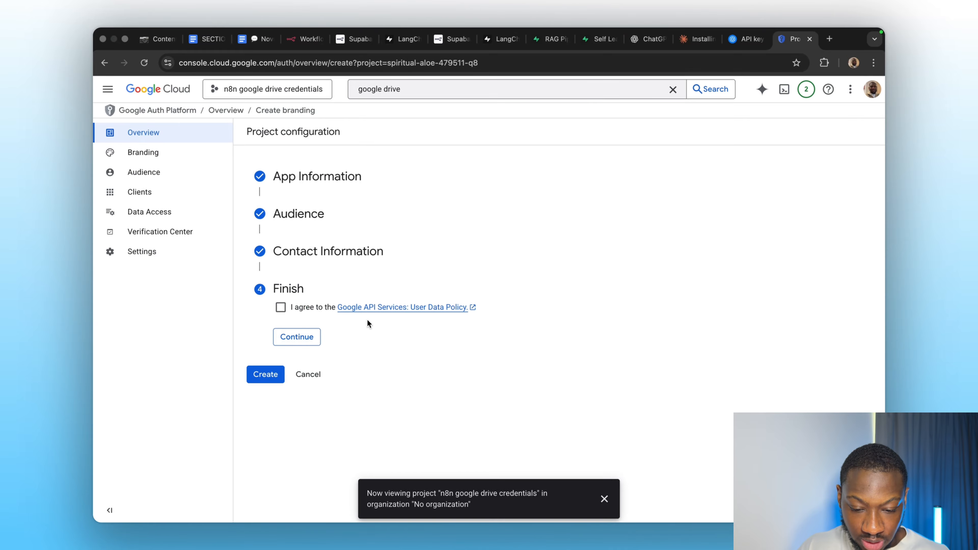
Agree to the Google API Services user data policy and create the OAuth configuration.
{"action": "left_click", "coordinate": [279, 308]}
{"action": "left_click", "coordinate": [295, 337]}
{"action": "left_click", "coordinate": [257, 323]}
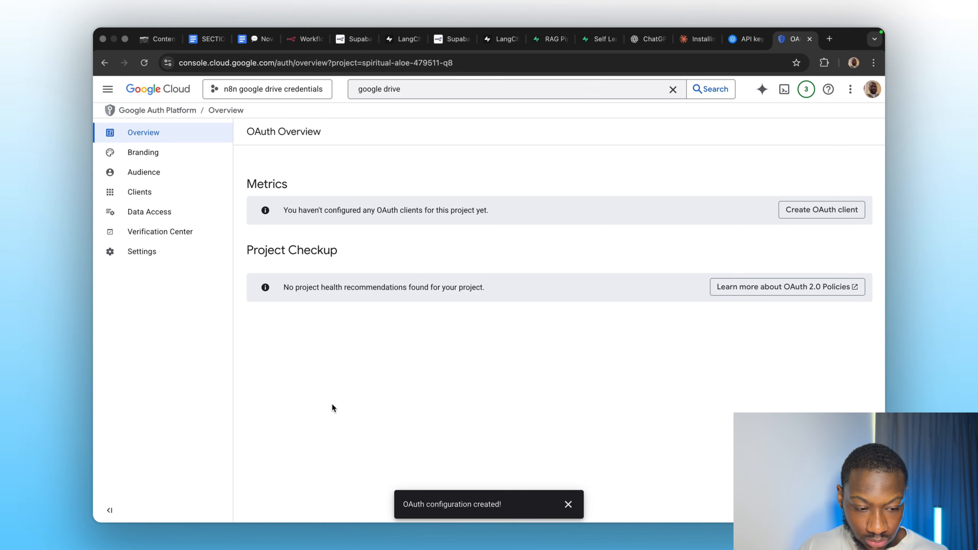
Add an authorized domain field in Branding and copy the fixeonai.com domain from the n8n tab's address.
{"action": "left_click", "coordinate": [144, 153]}
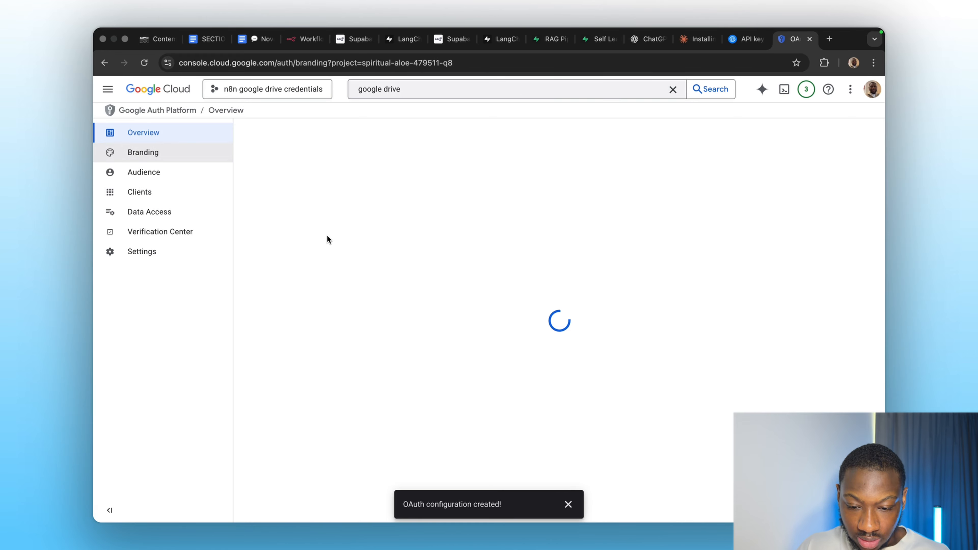
{"action": "scroll", "coordinate": [354, 308], "scroll_direction": "down", "scroll_amount": 3}
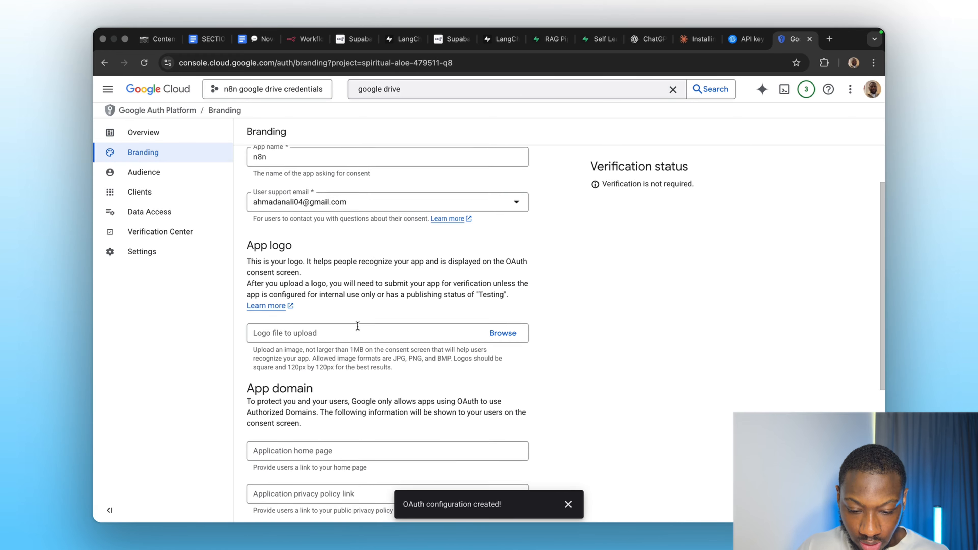
{"action": "scroll", "coordinate": [313, 328], "scroll_direction": "down", "scroll_amount": 5}
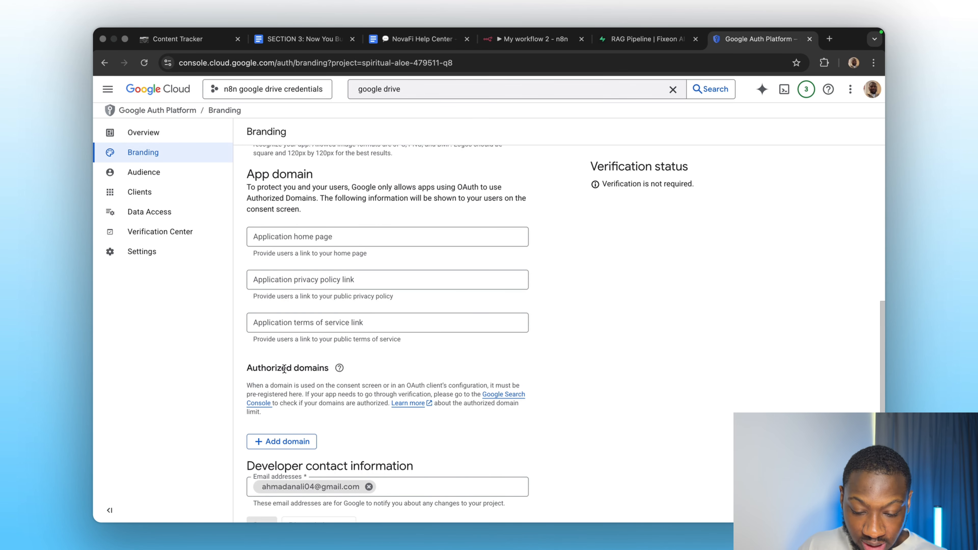
{"action": "left_click", "coordinate": [280, 437]}
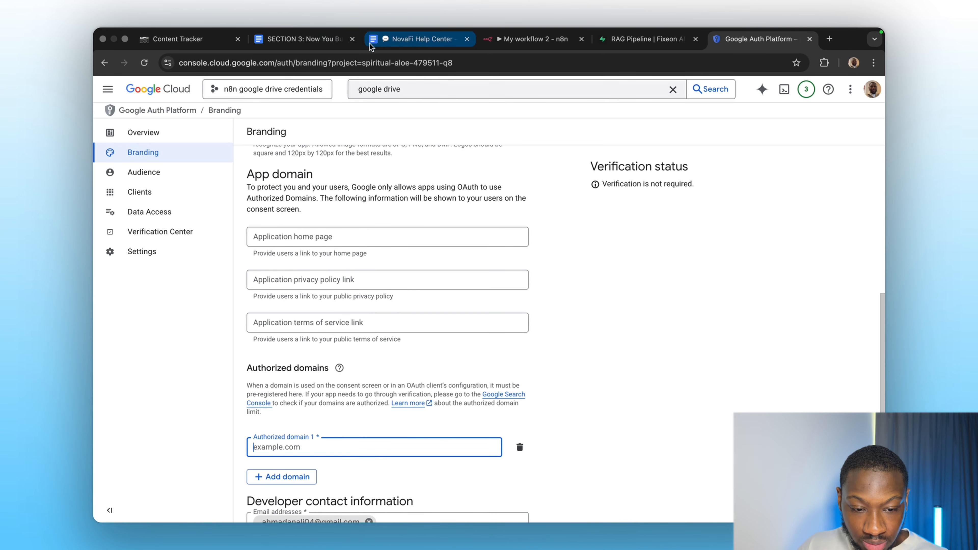
{"action": "left_click", "coordinate": [512, 41]}
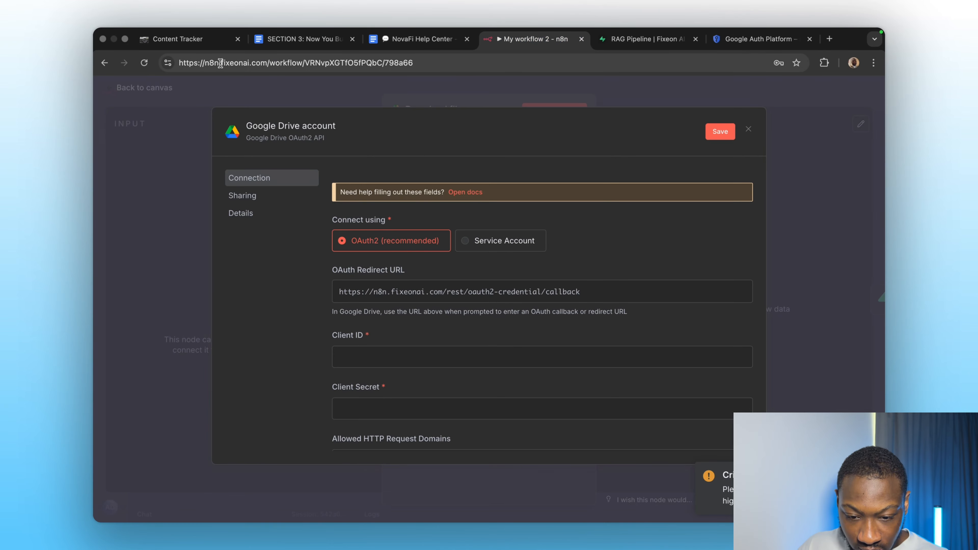
{"action": "left_click_drag", "start_coordinate": [221, 67], "coordinate": [266, 66]}
{"action": "key", "text": "super+c"}
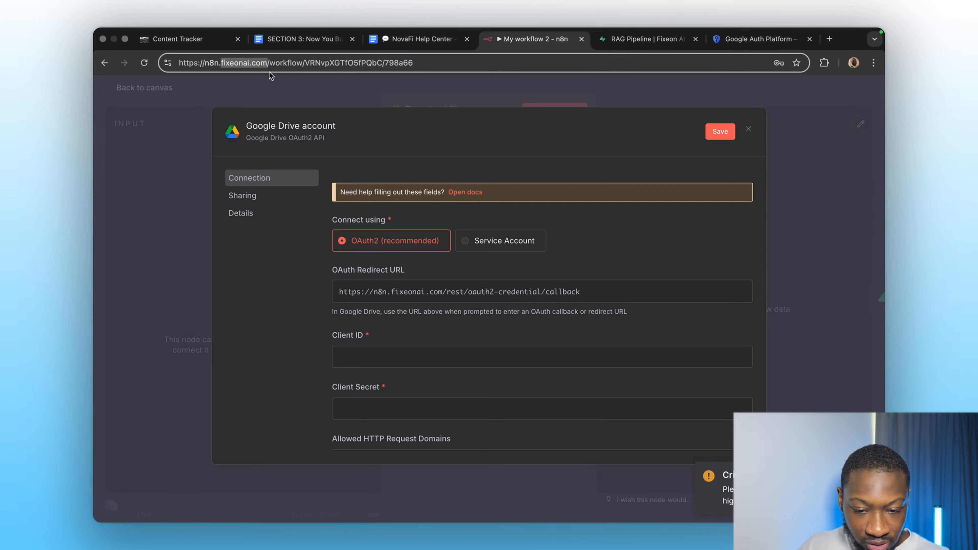
Paste fixeonai.com as the authorized domain and save the branding changes.
{"action": "left_click", "coordinate": [764, 39]}
{"action": "key", "text": "super+v"}
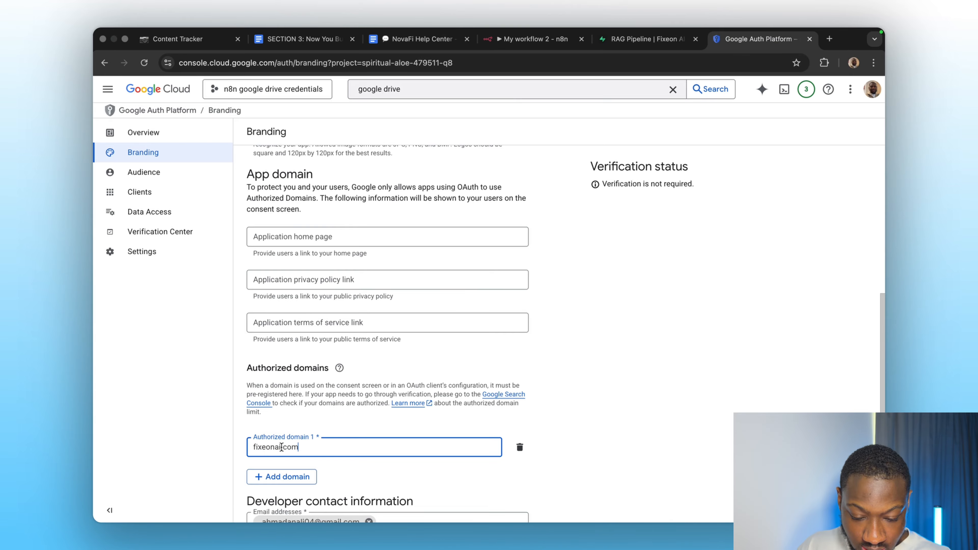
{"action": "left_click", "coordinate": [523, 432]}
{"action": "scroll", "coordinate": [509, 393], "scroll_direction": "down", "scroll_amount": 3}
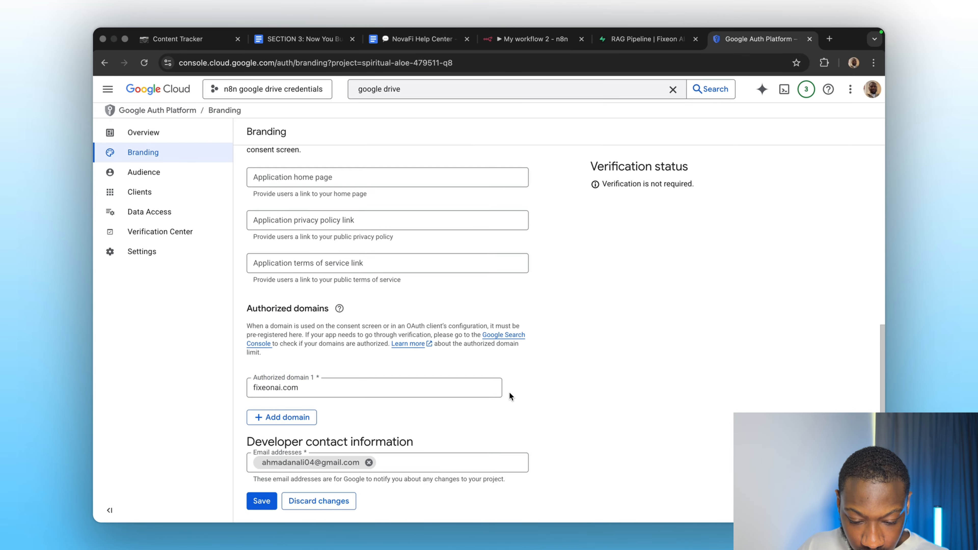
{"action": "left_click", "coordinate": [261, 500]}
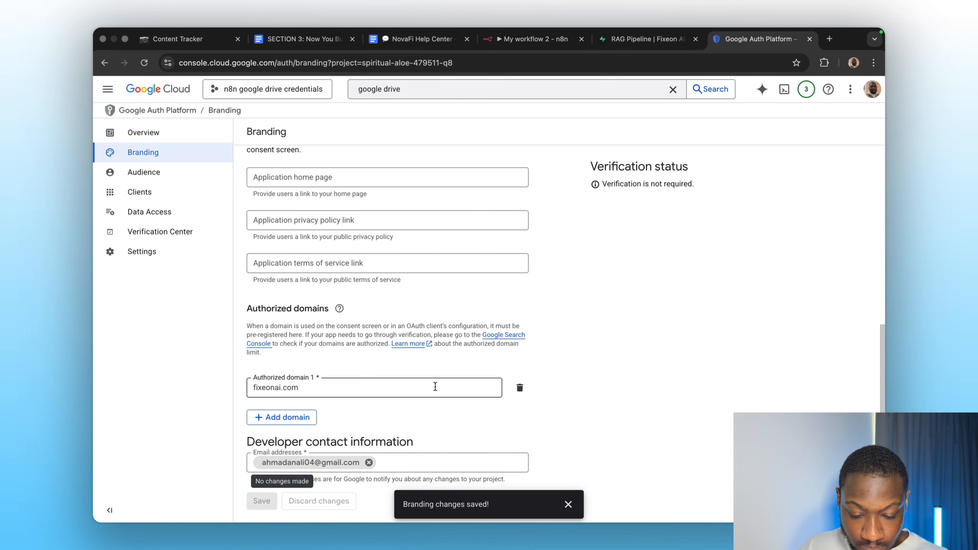
Add your own Google account e-mail as a test user in the Audience settings.
{"action": "left_click", "coordinate": [143, 172]}
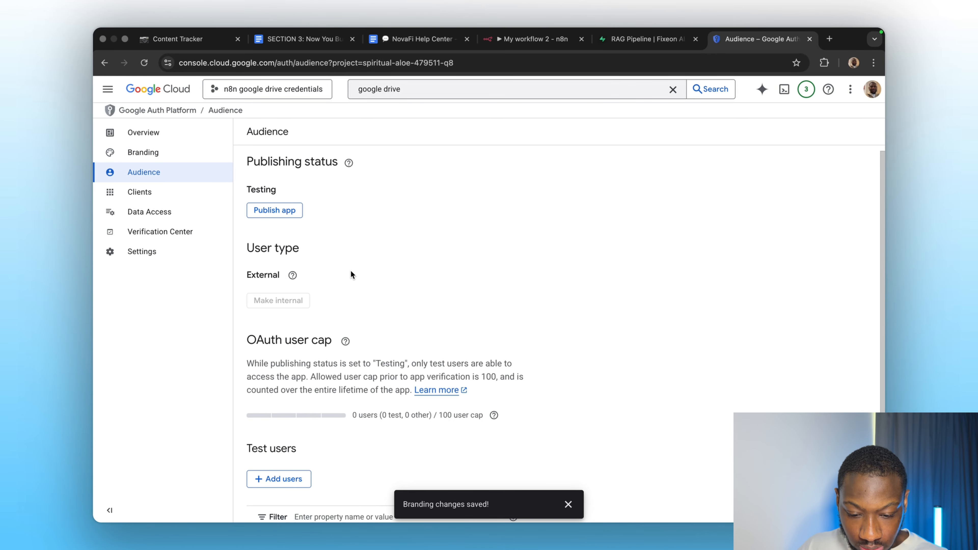
{"action": "scroll", "coordinate": [351, 274], "scroll_direction": "down", "scroll_amount": 3}
{"action": "left_click", "coordinate": [287, 392]}
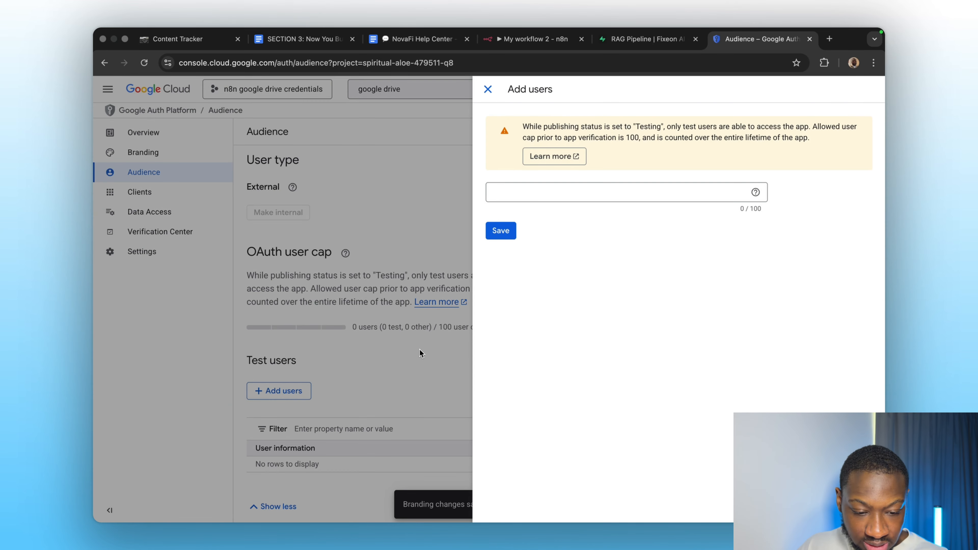
{"action": "left_click", "coordinate": [549, 192]}
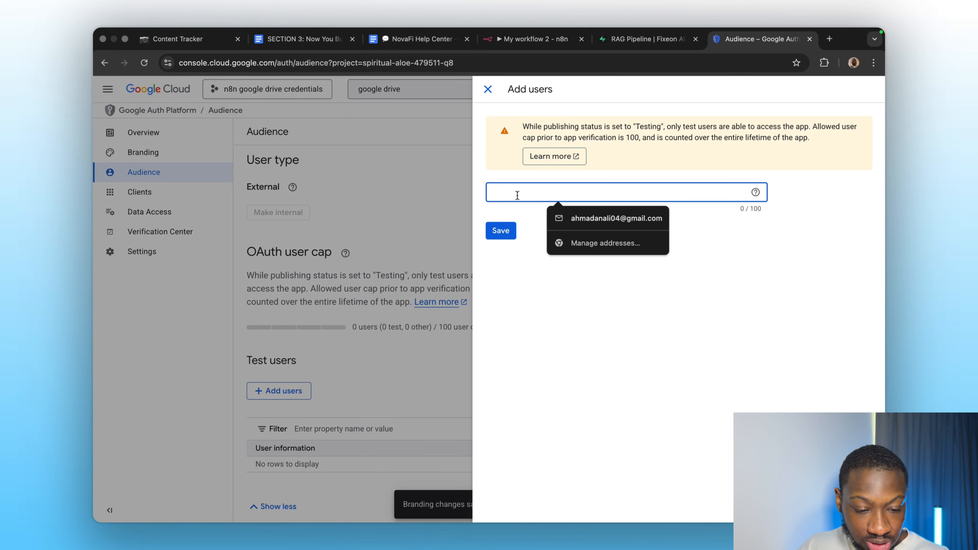
{"action": "left_click", "coordinate": [575, 218]}
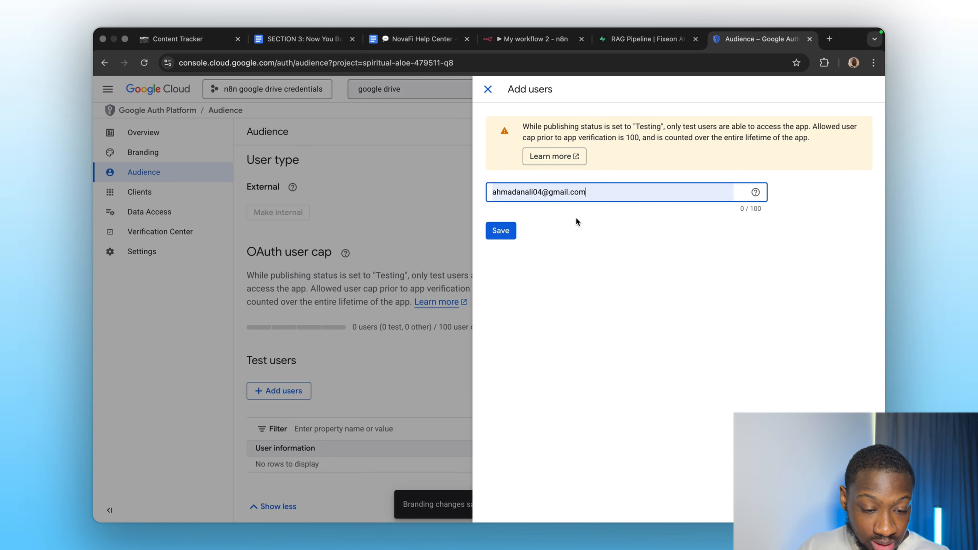
{"action": "left_click", "coordinate": [500, 231]}
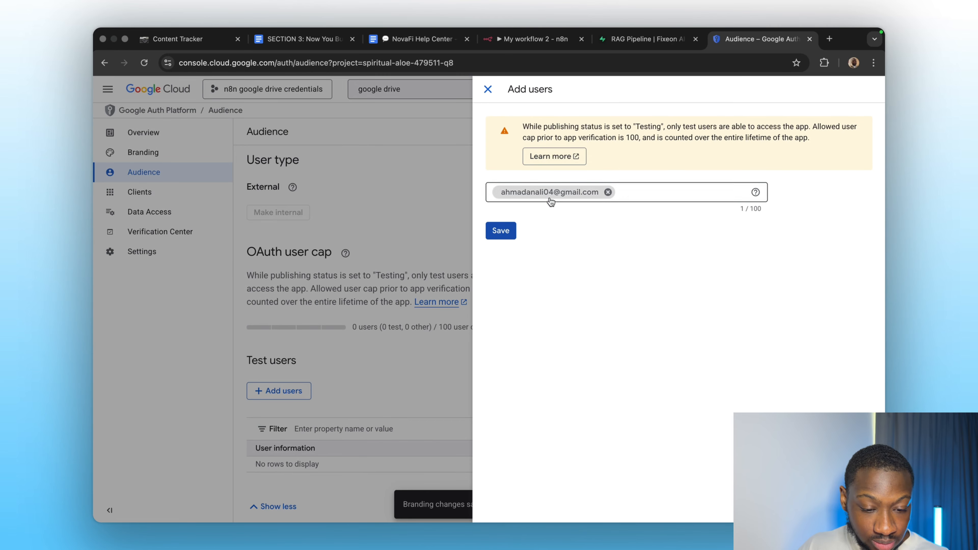
{"action": "left_click", "coordinate": [484, 95]}
Start creating a Web application OAuth client and add an authorized redirect URI entry.
{"action": "left_click", "coordinate": [144, 192]}
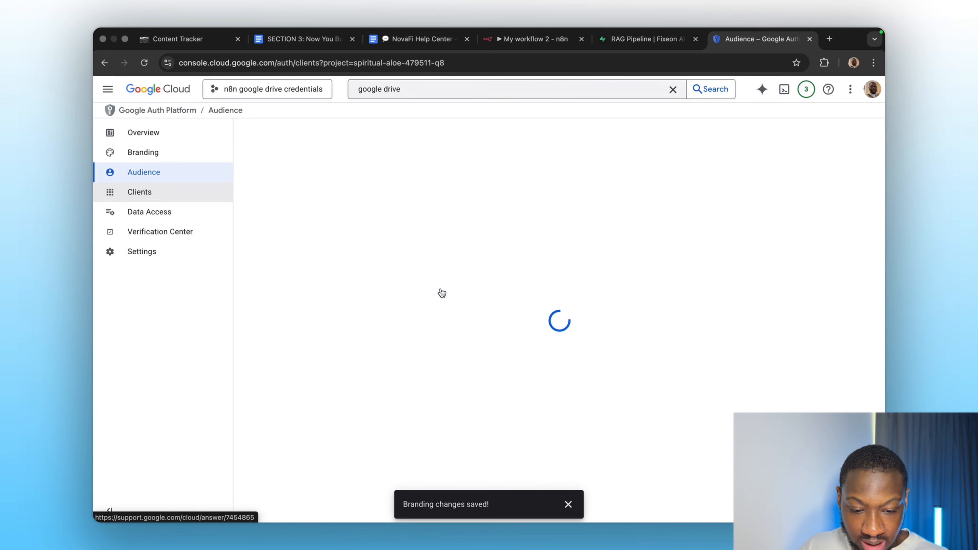
{"action": "left_click", "coordinate": [341, 130]}
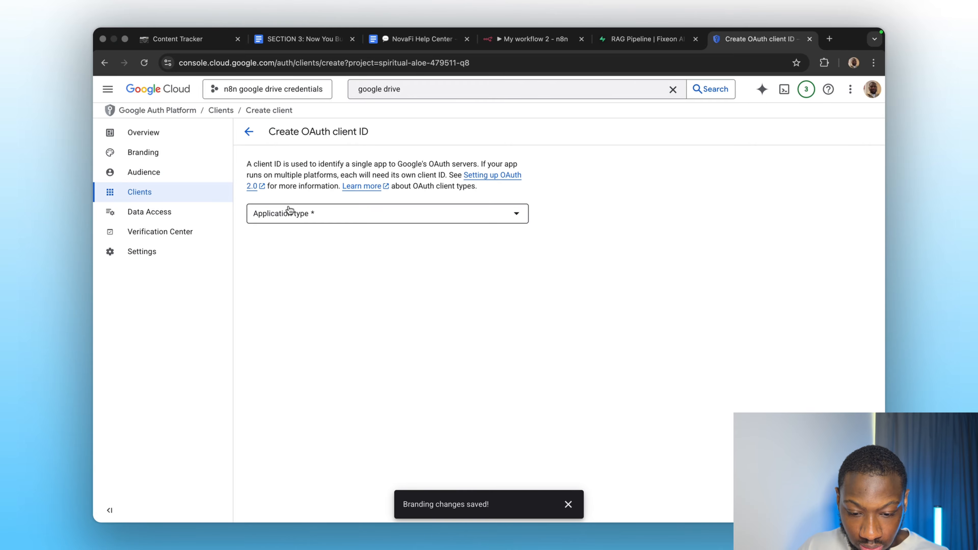
{"action": "left_click", "coordinate": [292, 213]}
{"action": "left_click", "coordinate": [289, 219]}
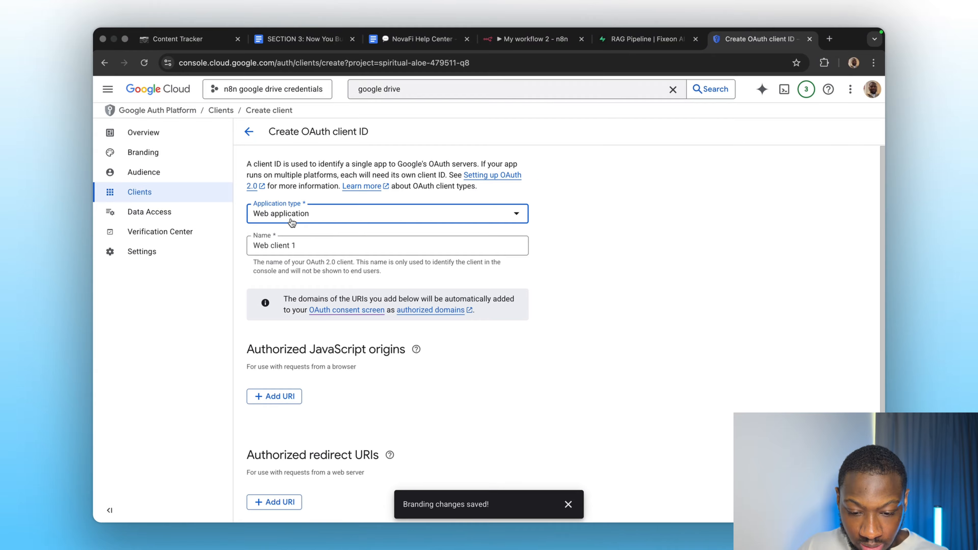
{"action": "left_click", "coordinate": [297, 247]}
{"action": "scroll", "coordinate": [311, 343], "scroll_direction": "down", "scroll_amount": 3}
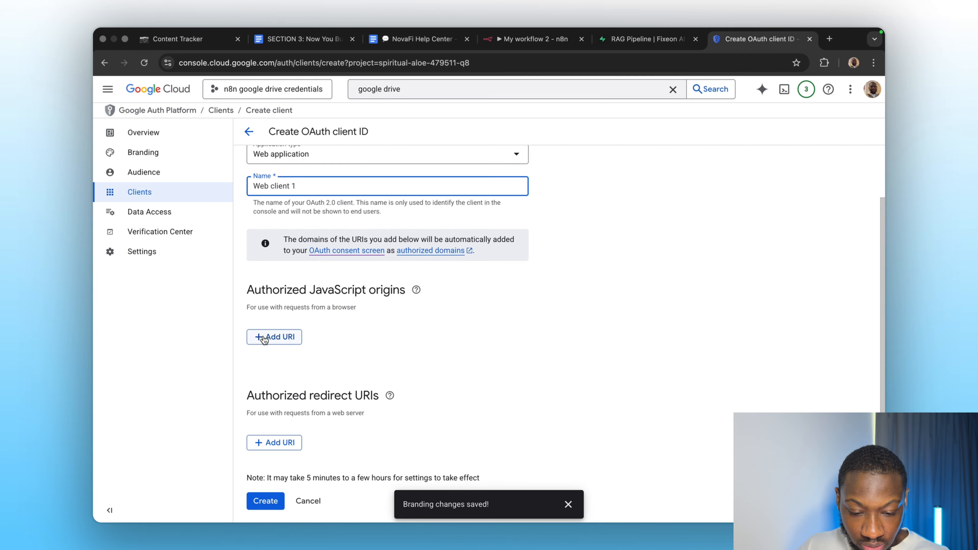
{"action": "left_click", "coordinate": [265, 443]}
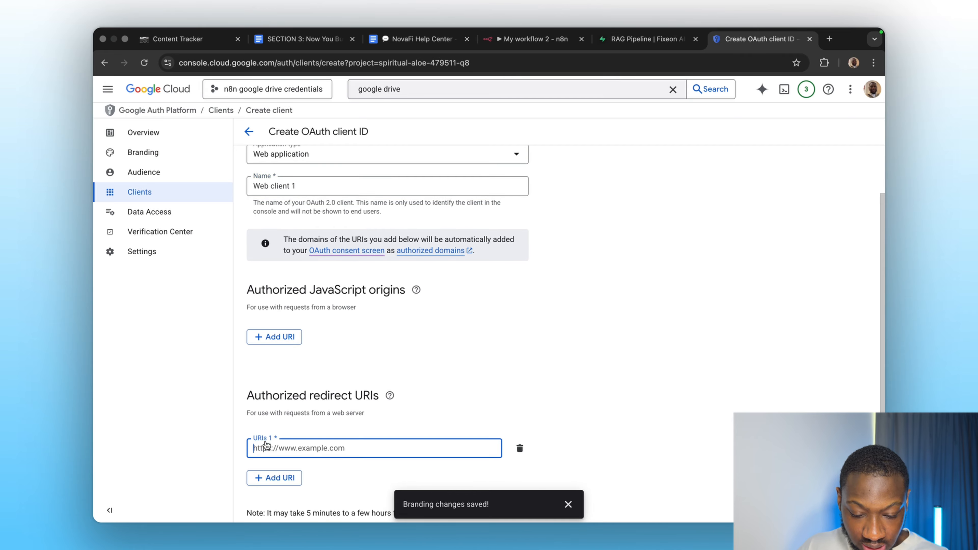
Copy n8n's OAuth Redirect URL, paste it as the authorized redirect URI, and create the client.
{"action": "left_click", "coordinate": [526, 40]}
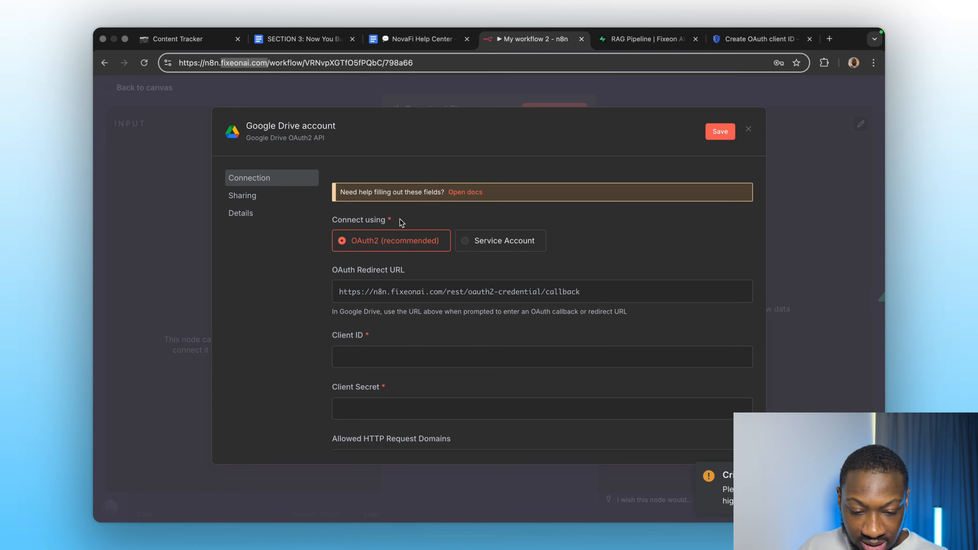
{"action": "left_click", "coordinate": [385, 293]}
{"action": "left_click", "coordinate": [760, 40]}
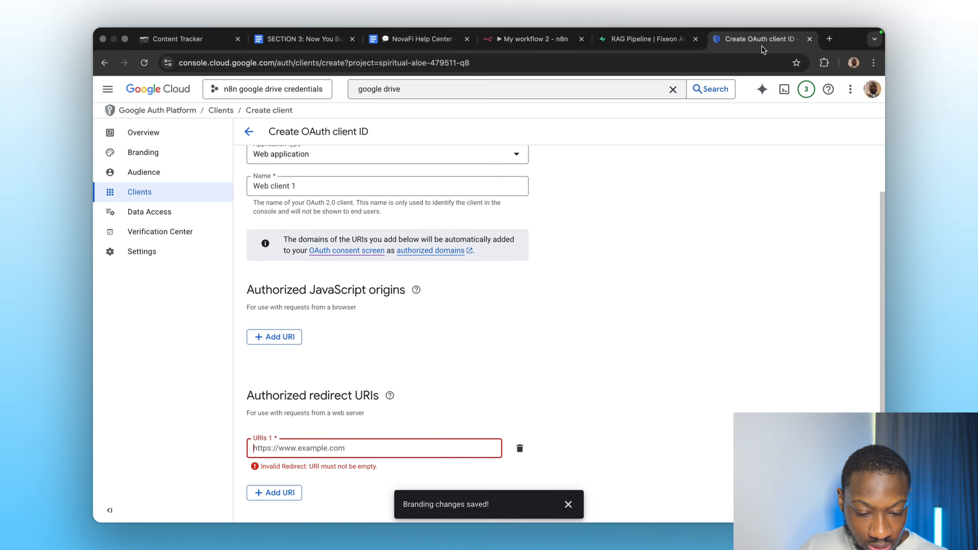
{"action": "left_click", "coordinate": [355, 436]}
{"action": "key", "text": "super+v"}
{"action": "scroll", "coordinate": [388, 424], "scroll_direction": "down", "scroll_amount": 2}
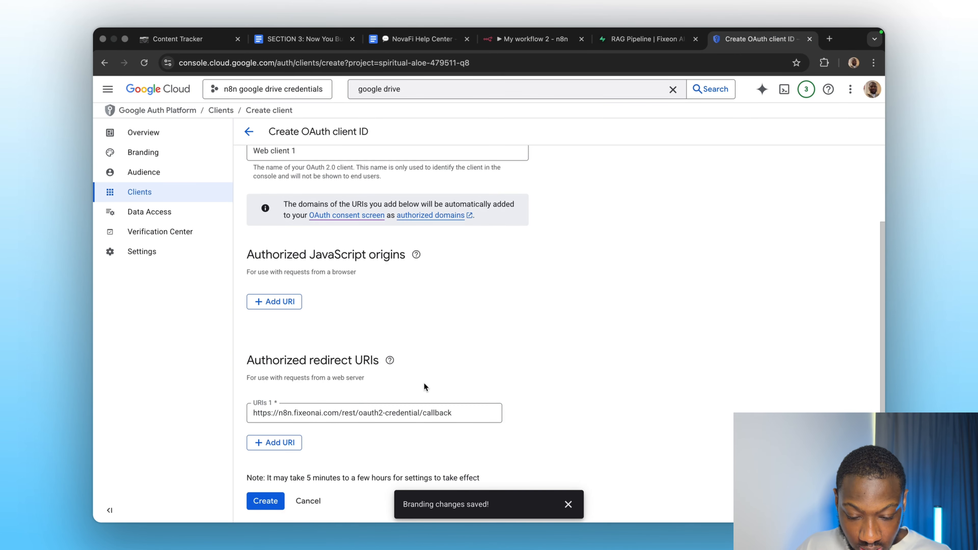
{"action": "left_click", "coordinate": [266, 500]}
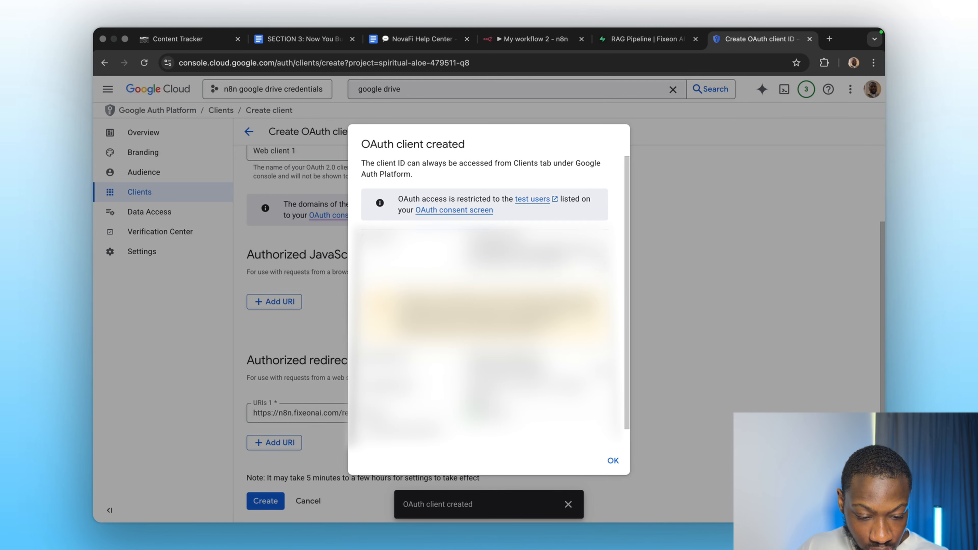
Paste the client ID and client secret into n8n's Google Drive credential and save it.
{"action": "left_click", "coordinate": [504, 39]}
{"action": "left_click", "coordinate": [424, 357]}
{"action": "key", "text": "super+v"}
{"action": "left_click", "coordinate": [759, 39]}
{"action": "left_click", "coordinate": [601, 368]}
{"action": "left_click", "coordinate": [534, 39]}
{"action": "left_click", "coordinate": [423, 408]}
{"action": "key", "text": "super+v"}
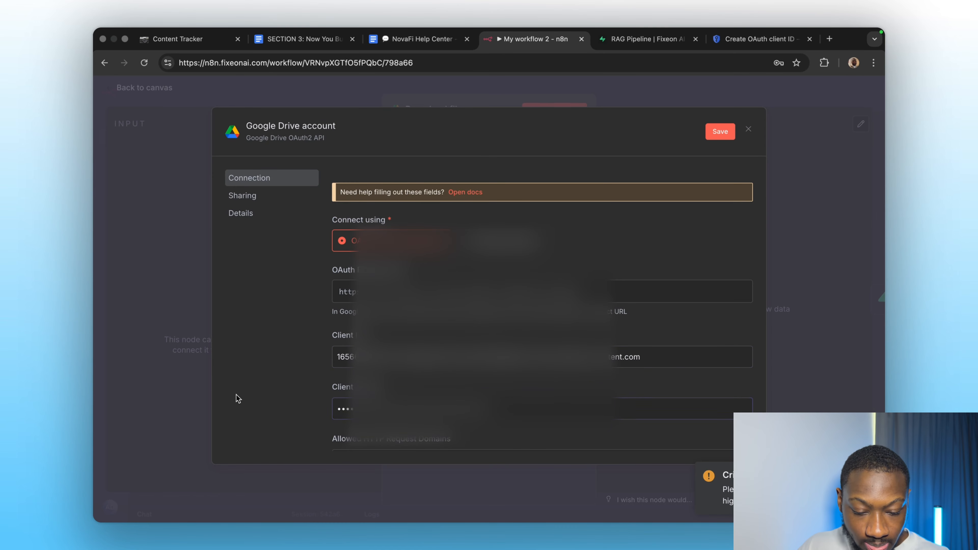
{"action": "left_click", "coordinate": [719, 131]}
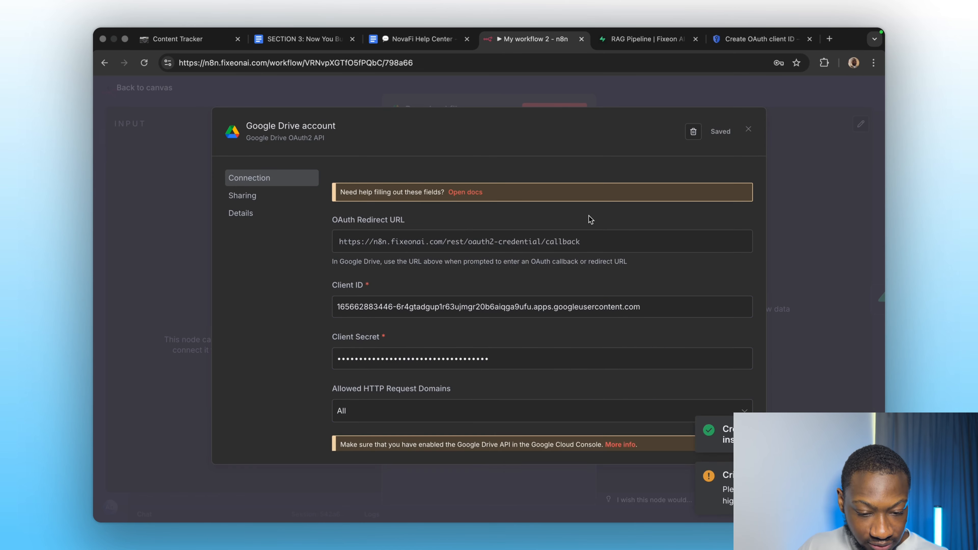
{"action": "scroll", "coordinate": [589, 268], "scroll_direction": "down", "scroll_amount": 4}
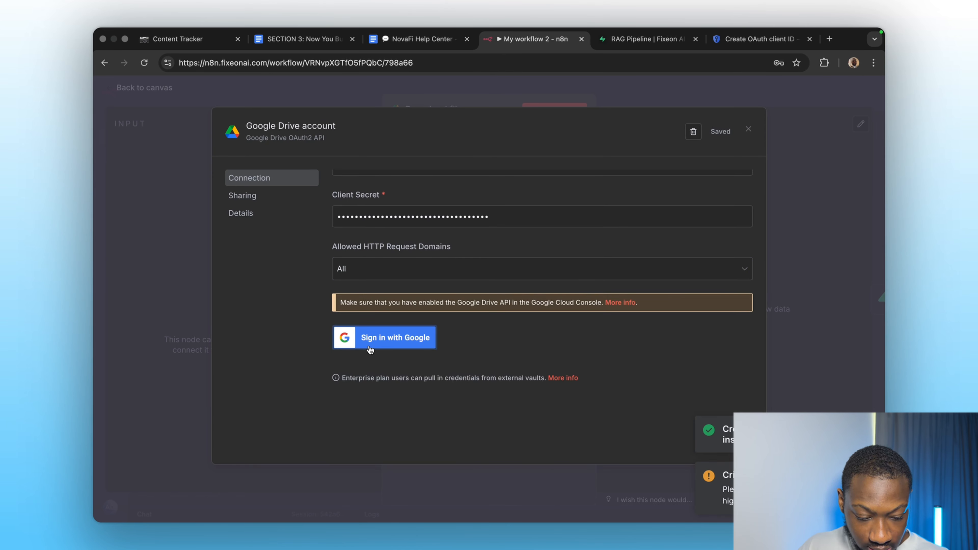
Try to sign in with Google from the Google Drive credential.
{"action": "left_click", "coordinate": [377, 345]}
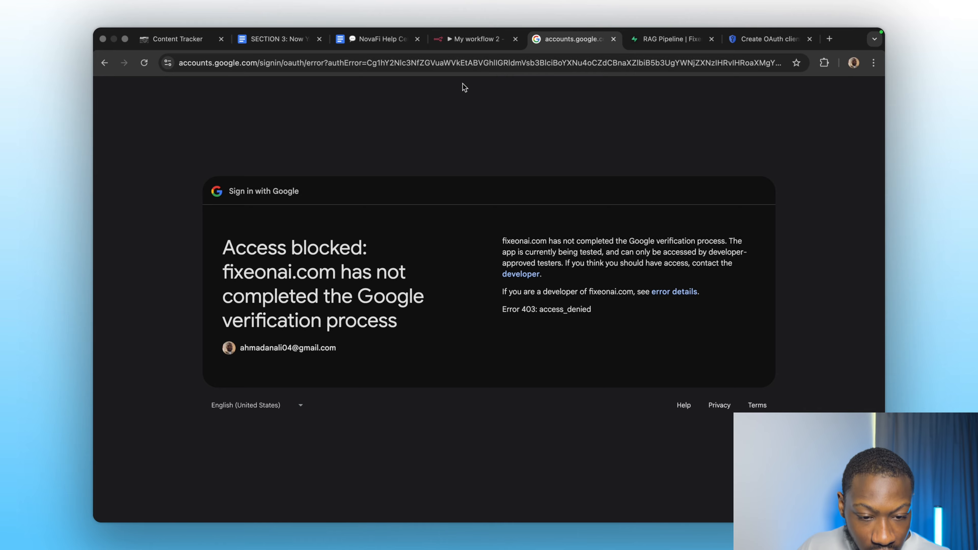
{"action": "left_click", "coordinate": [461, 39]}
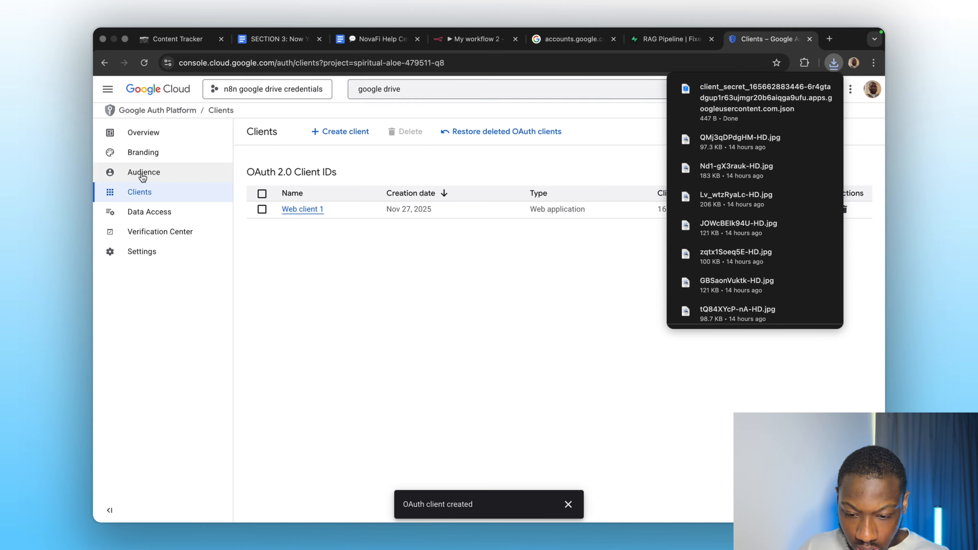
{"action": "left_click", "coordinate": [142, 173]}
{"action": "scroll", "coordinate": [344, 324], "scroll_direction": "down", "scroll_amount": 3}
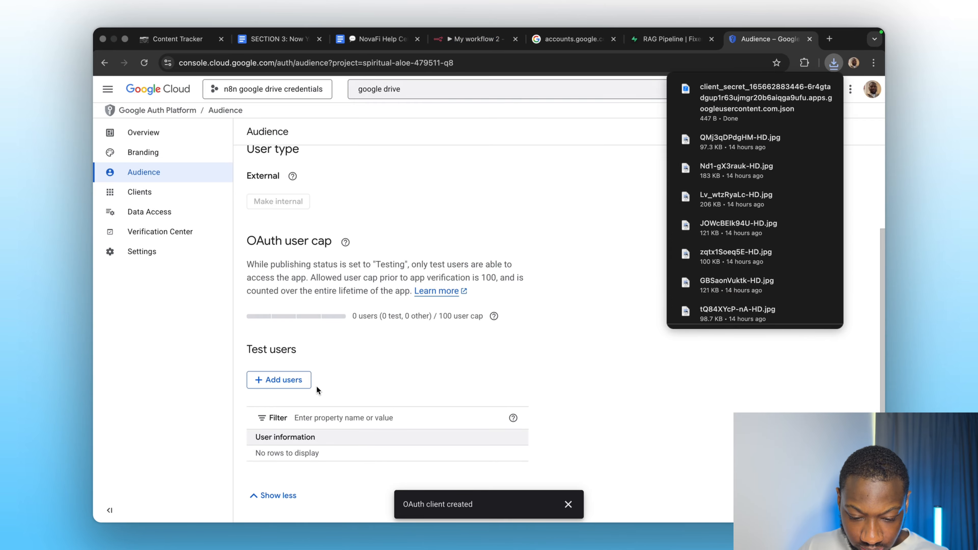
{"action": "left_click", "coordinate": [279, 380]}
{"action": "left_click", "coordinate": [525, 187]}
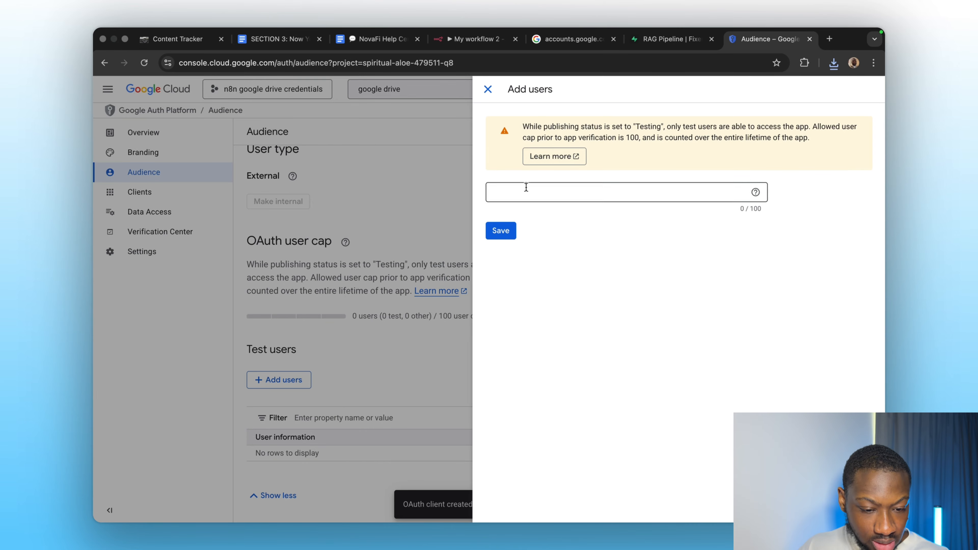
{"action": "type", "text": "a"}
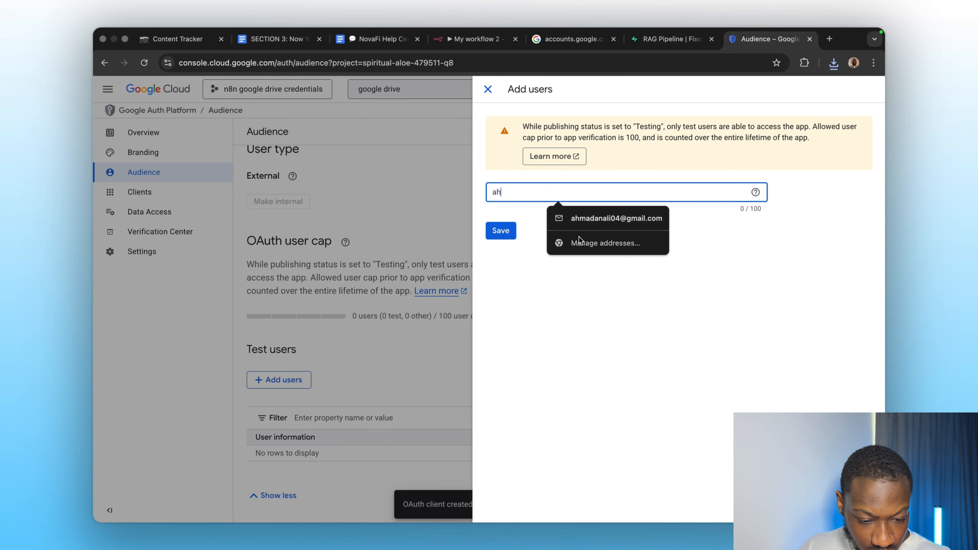
{"action": "type", "text": "h"}
{"action": "left_click", "coordinate": [587, 218]}
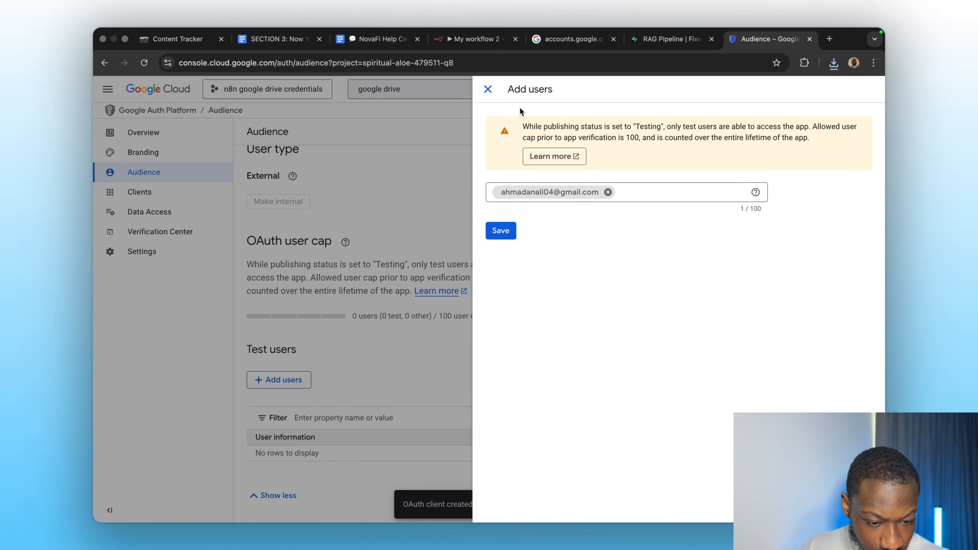
{"action": "left_click", "coordinate": [487, 89]}
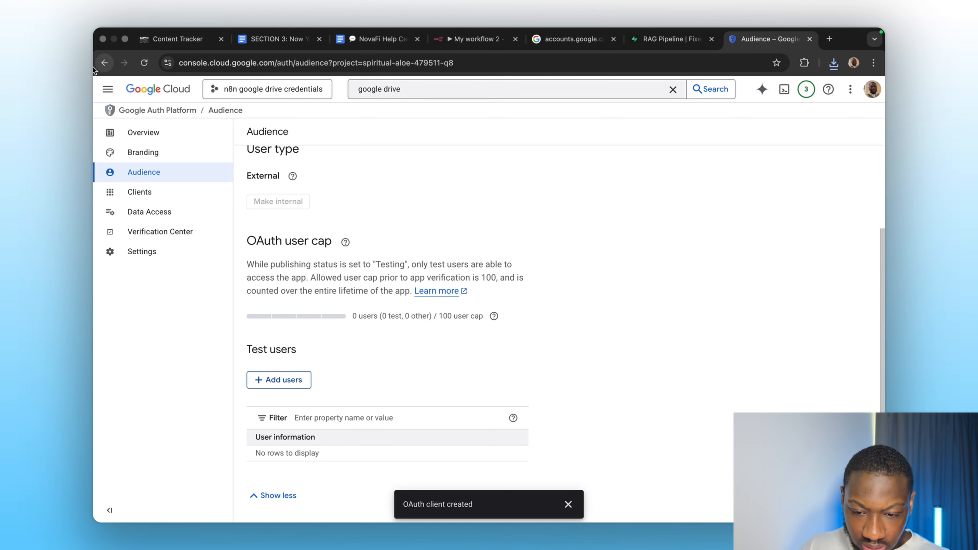
Add your own Google account e-mail as a test user in the Audience settings and save it.
{"action": "left_click", "coordinate": [144, 63]}
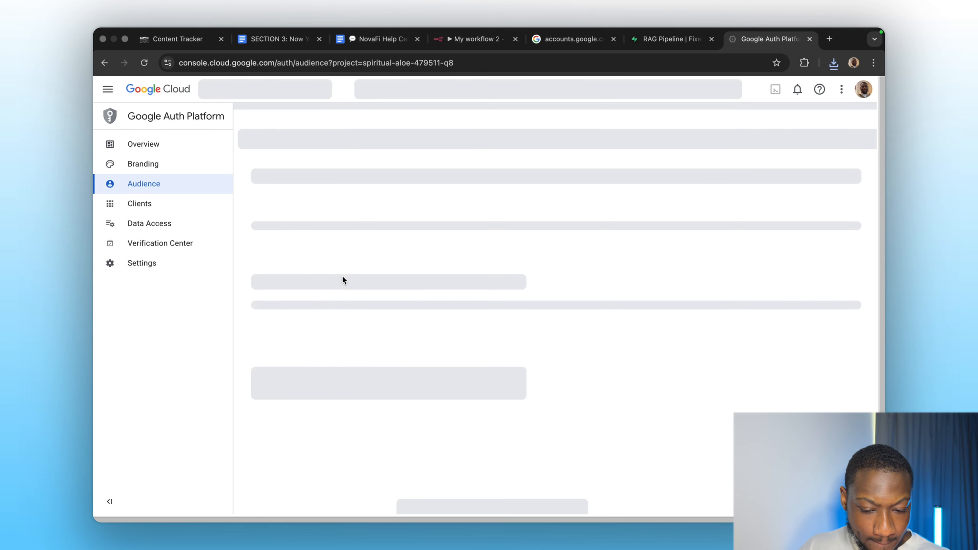
{"action": "scroll", "coordinate": [334, 301], "scroll_direction": "down", "scroll_amount": 3}
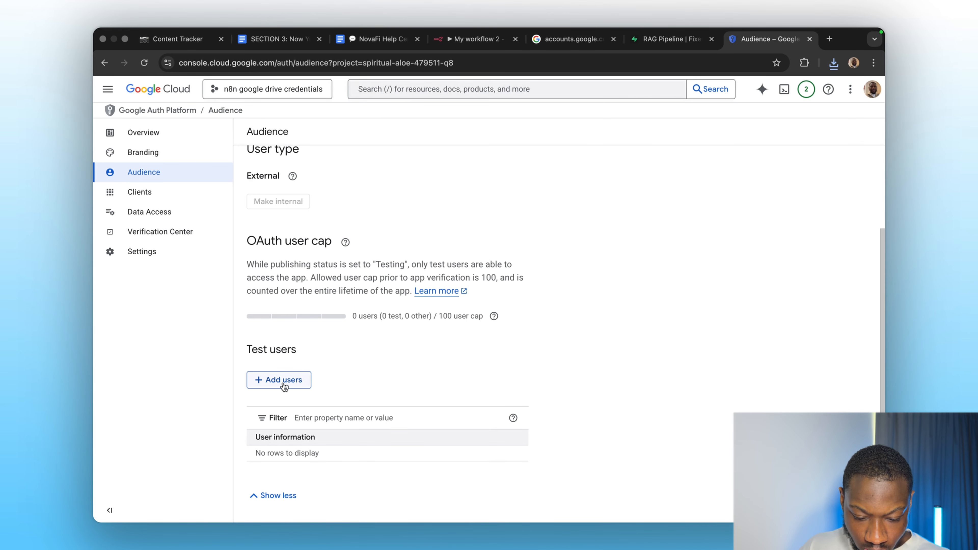
{"action": "left_click", "coordinate": [306, 382]}
{"action": "left_click", "coordinate": [537, 192]}
{"action": "type", "text": "ah"}
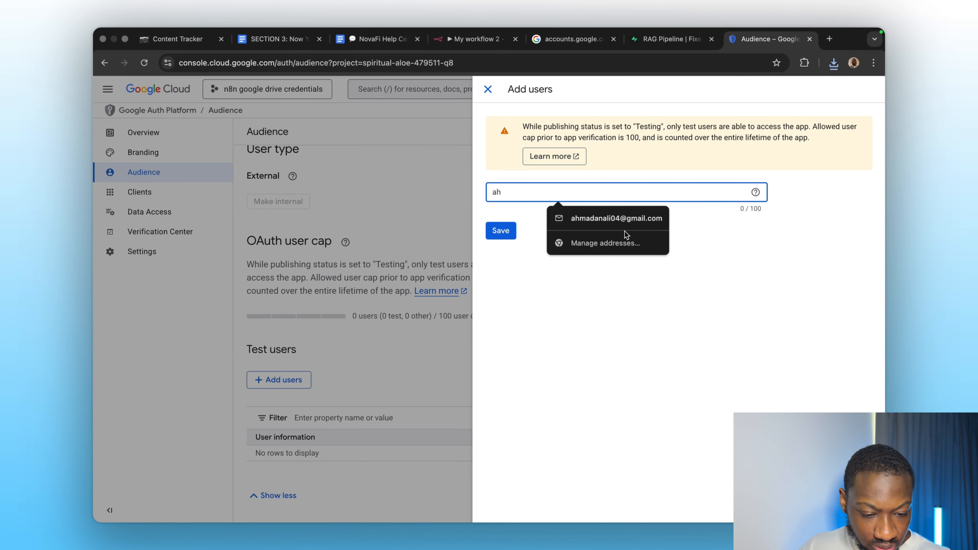
{"action": "left_click", "coordinate": [620, 223]}
{"action": "left_click", "coordinate": [591, 265]}
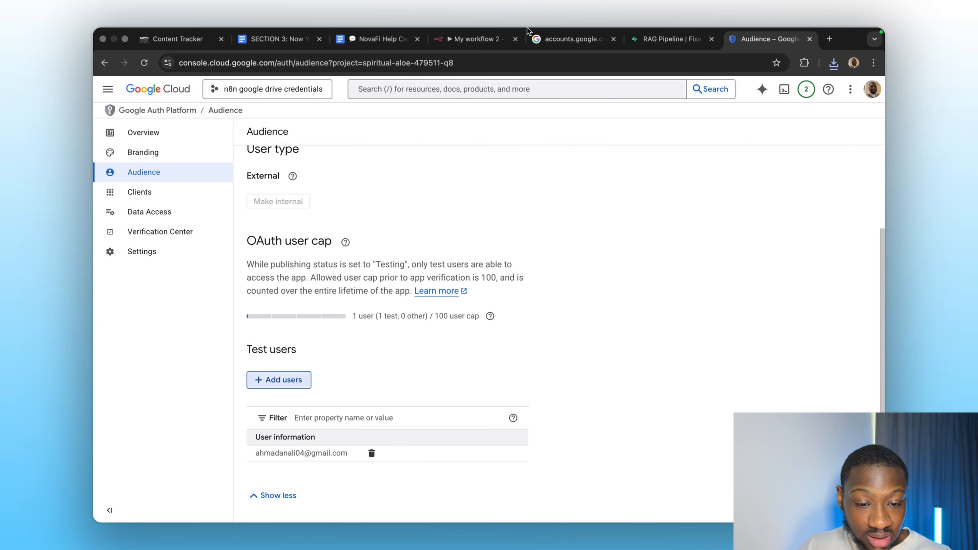
Sign in with Google for the Drive credential, grant all requested access, and close the credential dialog.
{"action": "left_click", "coordinate": [475, 38]}
{"action": "left_click", "coordinate": [386, 338]}
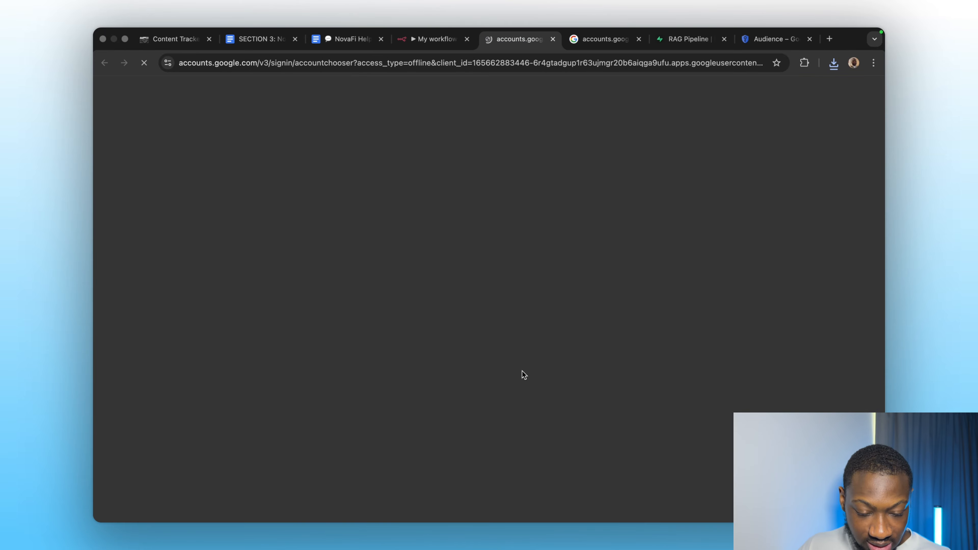
{"action": "left_click", "coordinate": [555, 220]}
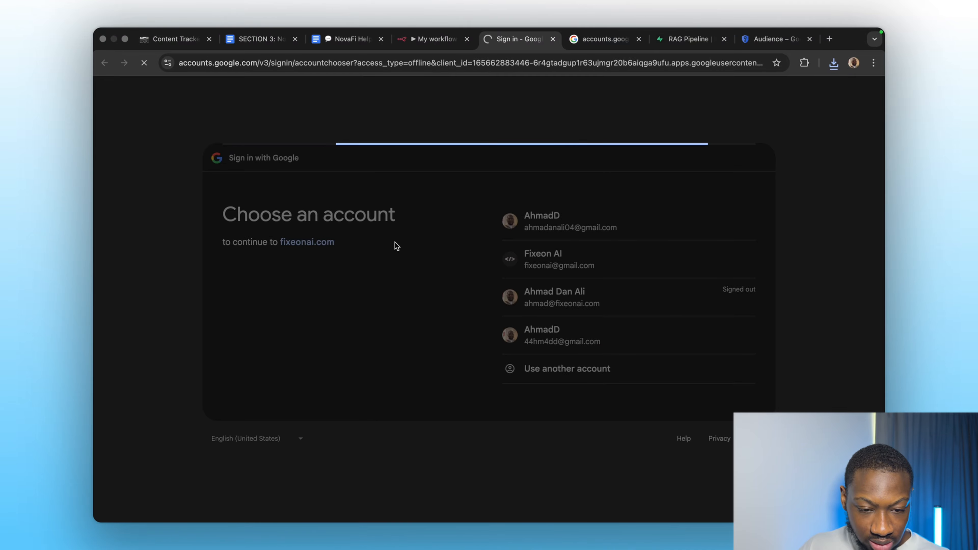
{"action": "left_click", "coordinate": [639, 355]}
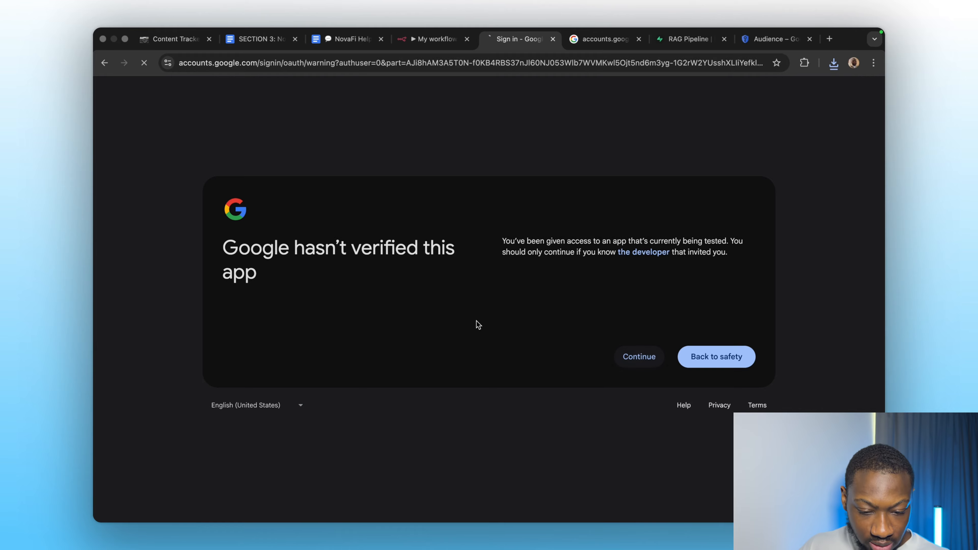
{"action": "left_click", "coordinate": [508, 197]}
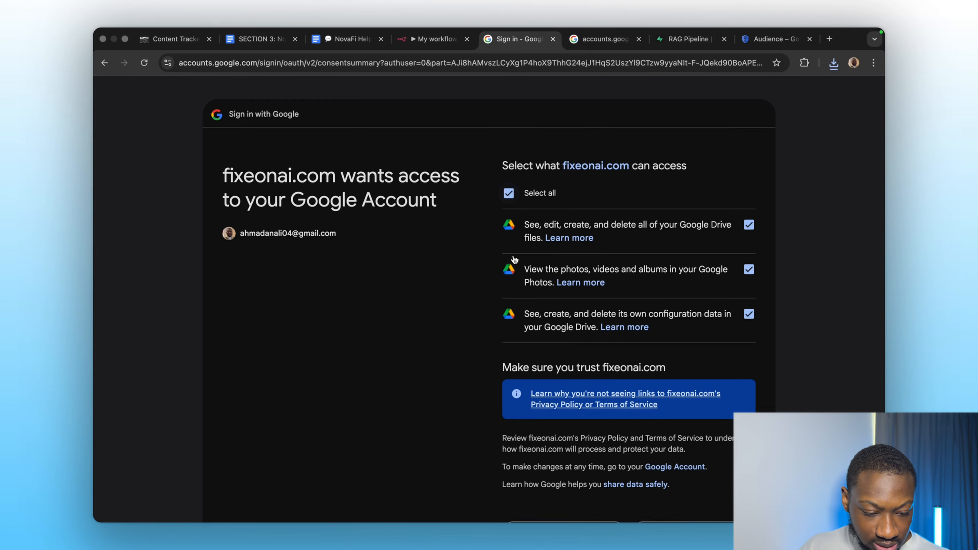
{"action": "scroll", "coordinate": [668, 443], "scroll_direction": "down", "scroll_amount": 5}
{"action": "left_click", "coordinate": [689, 430]}
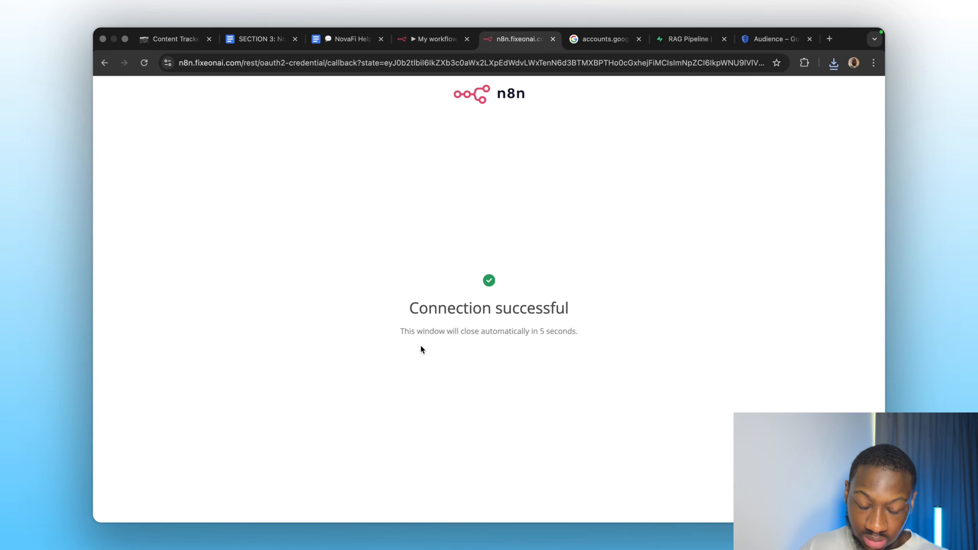
{"action": "left_click", "coordinate": [451, 38]}
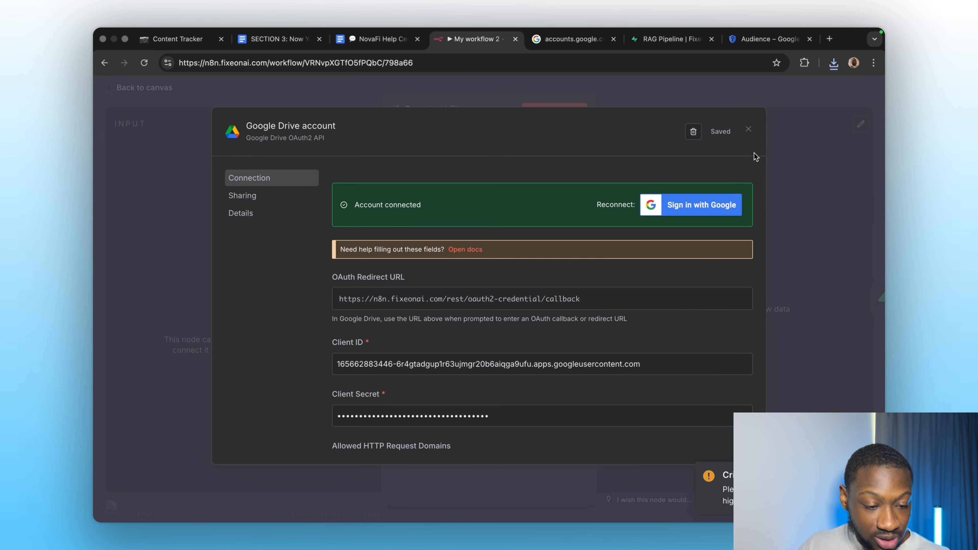
{"action": "left_click", "coordinate": [748, 128]}
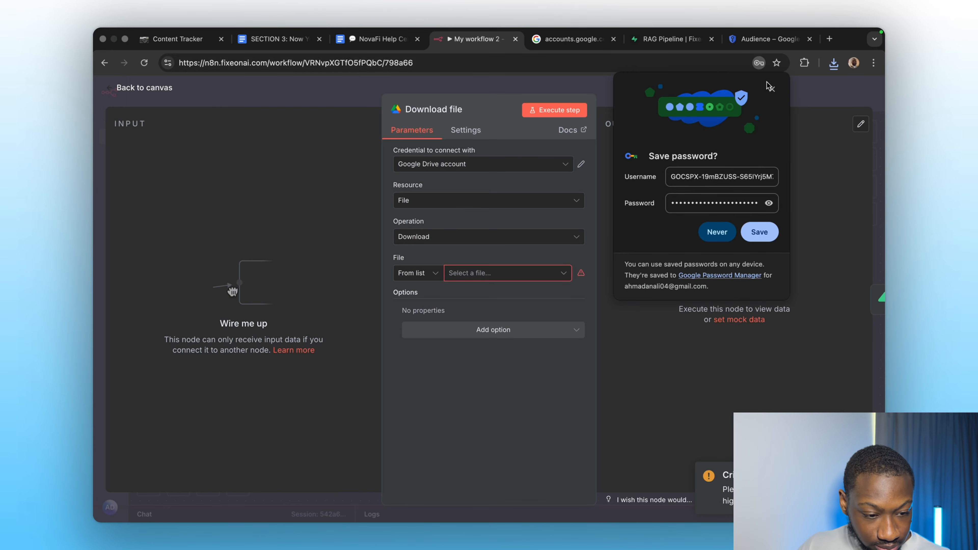
{"action": "left_click", "coordinate": [771, 88]}
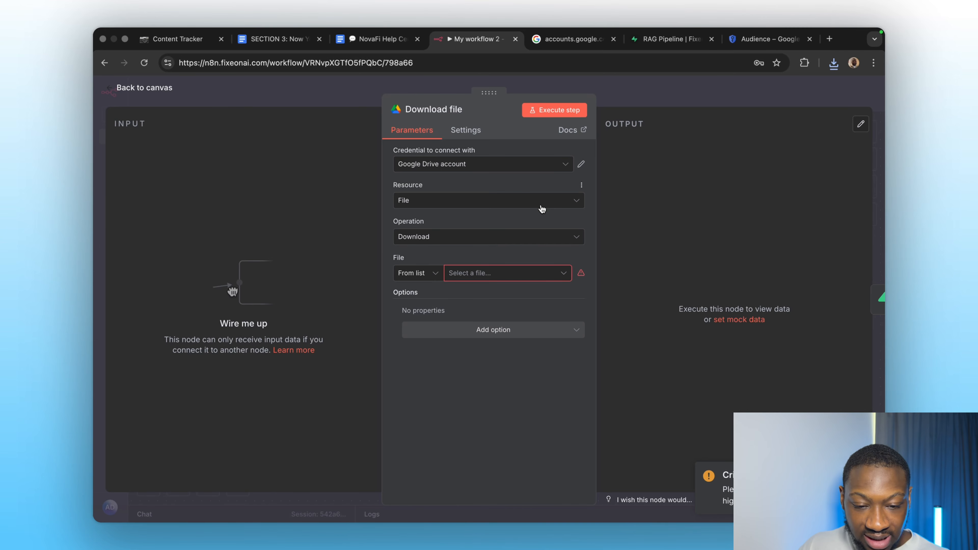
Review the contents of the NovaFi Help Center document.
{"action": "left_click", "coordinate": [379, 39]}
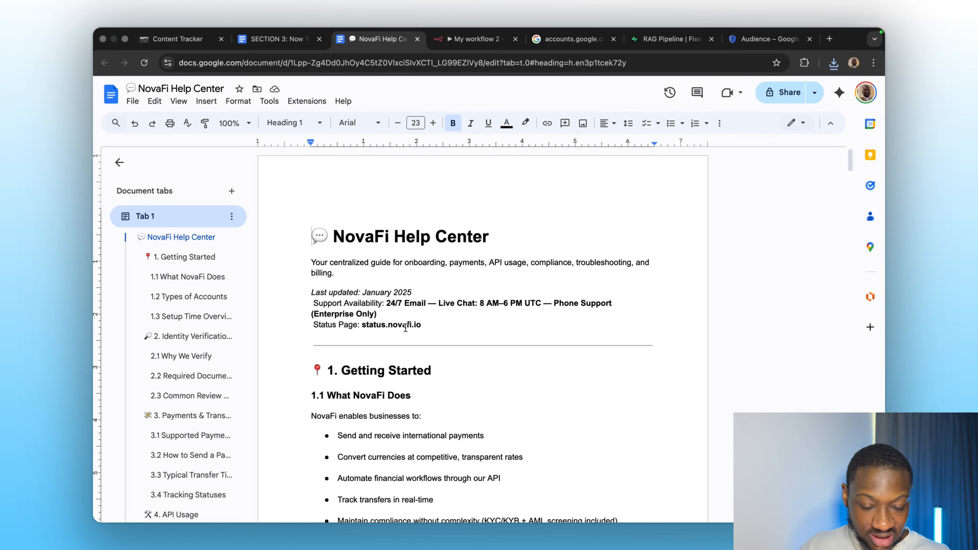
{"action": "scroll", "coordinate": [356, 405], "scroll_direction": "down", "scroll_amount": 2}
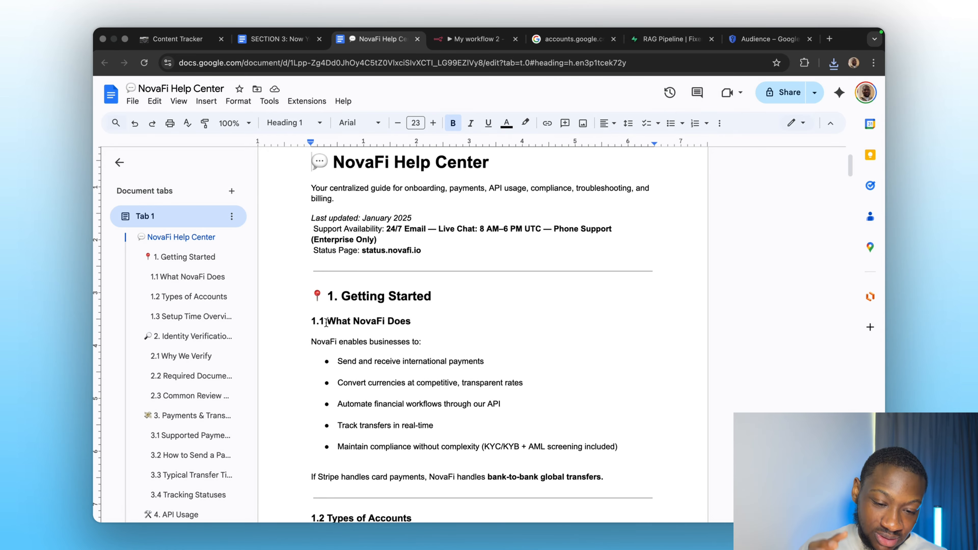
{"action": "scroll", "coordinate": [326, 322], "scroll_direction": "down", "scroll_amount": 20}
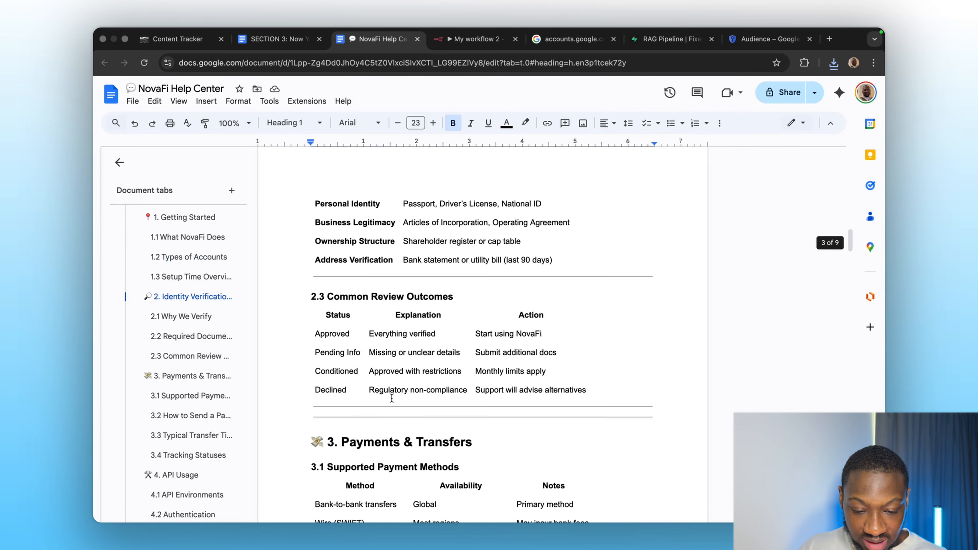
{"action": "scroll", "coordinate": [392, 398], "scroll_direction": "down", "scroll_amount": 10}
{"action": "scroll", "coordinate": [392, 398], "scroll_direction": "up", "scroll_amount": 20}
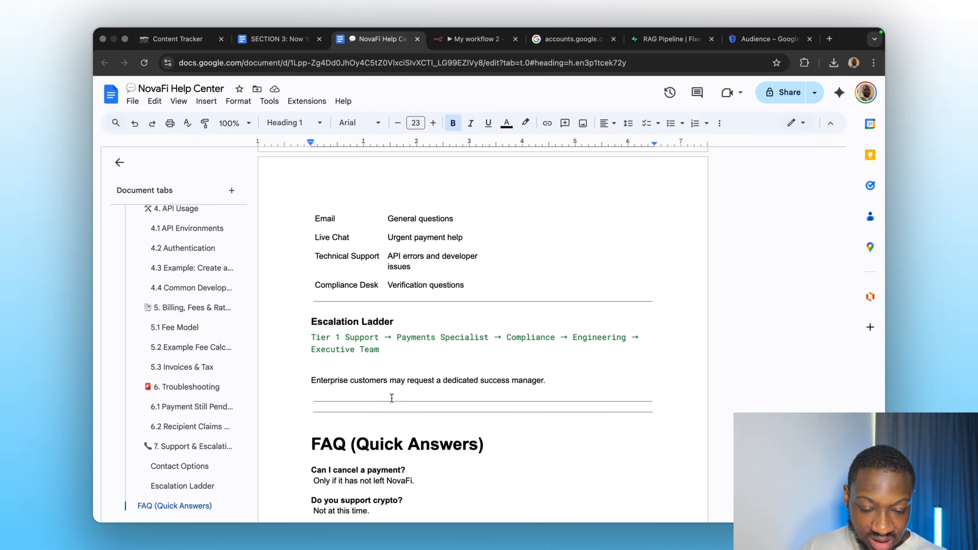
{"action": "scroll", "coordinate": [392, 398], "scroll_direction": "up", "scroll_amount": 10}
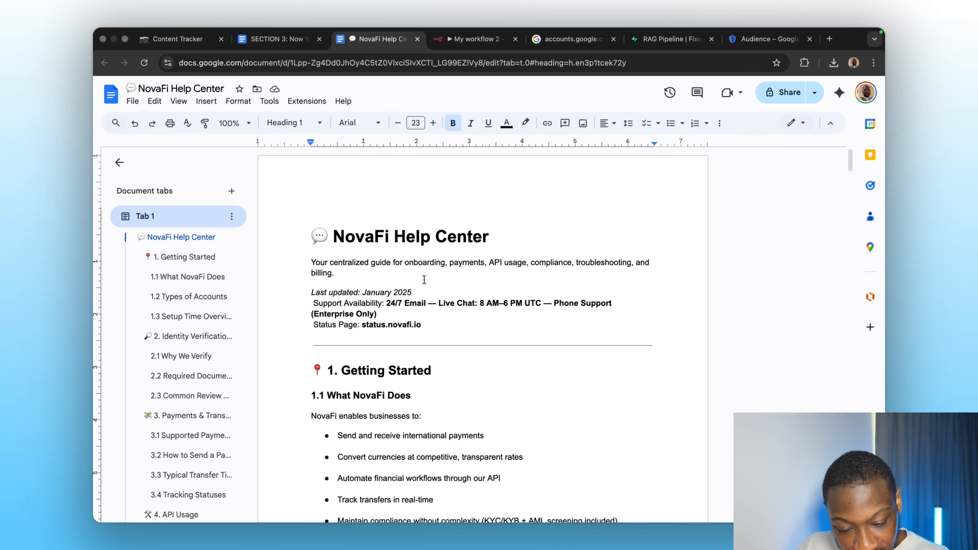
Search for novafi and pick NovaFi Help Center as the Download file node's file.
{"action": "left_click", "coordinate": [461, 48]}
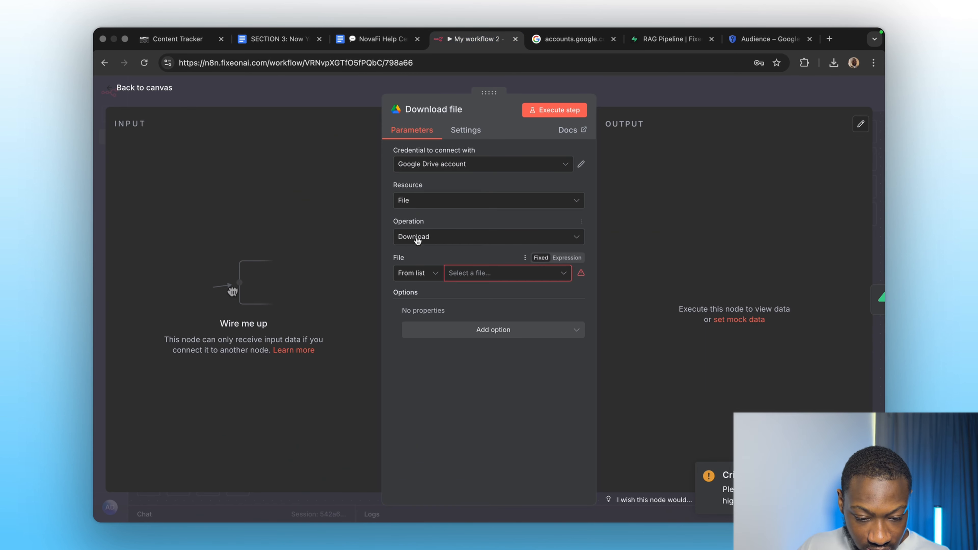
{"action": "left_click", "coordinate": [457, 273]}
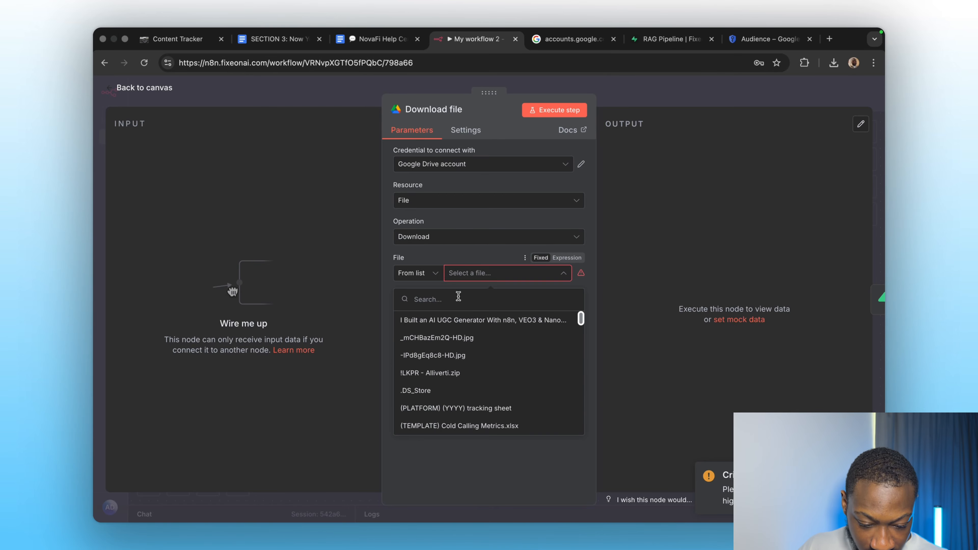
{"action": "type", "text": "novafi"}
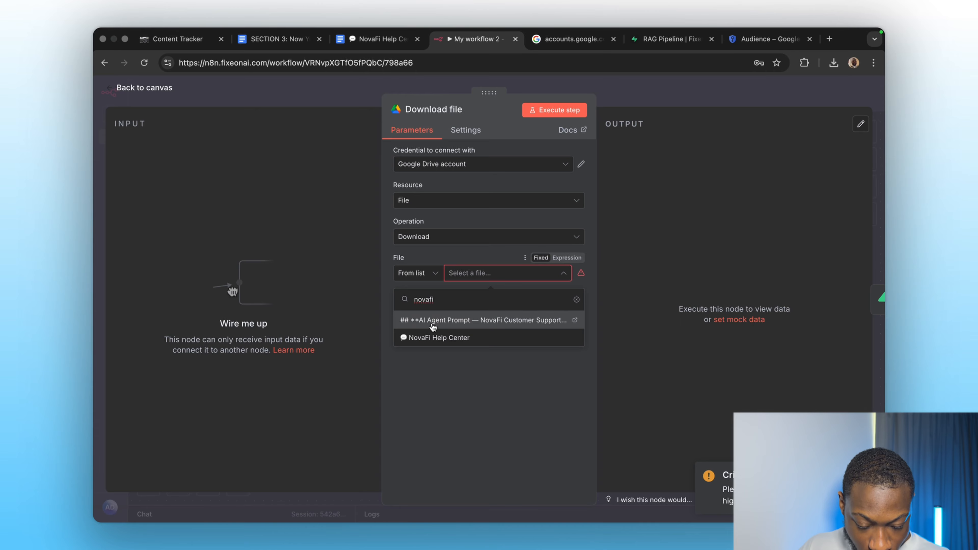
{"action": "left_click", "coordinate": [443, 338]}
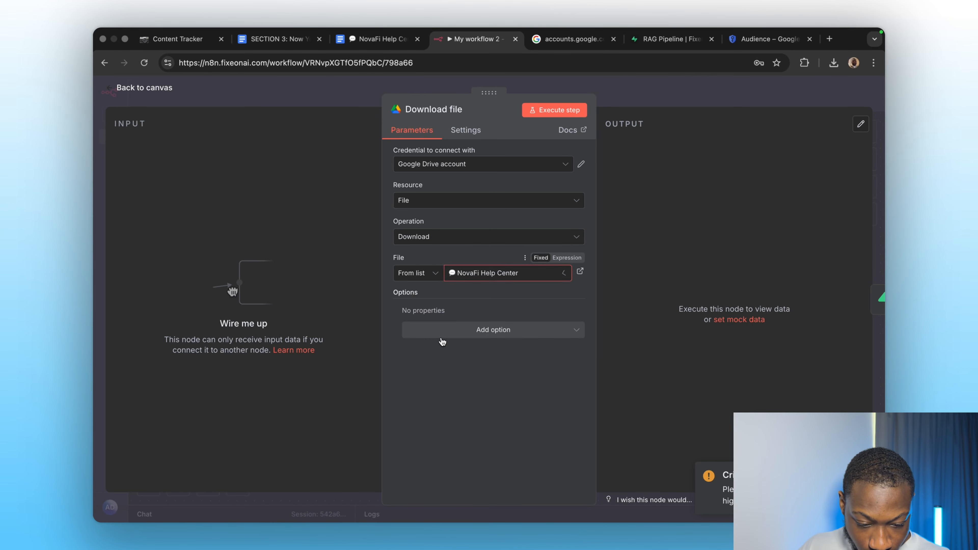
{"action": "left_click", "coordinate": [633, 103]}
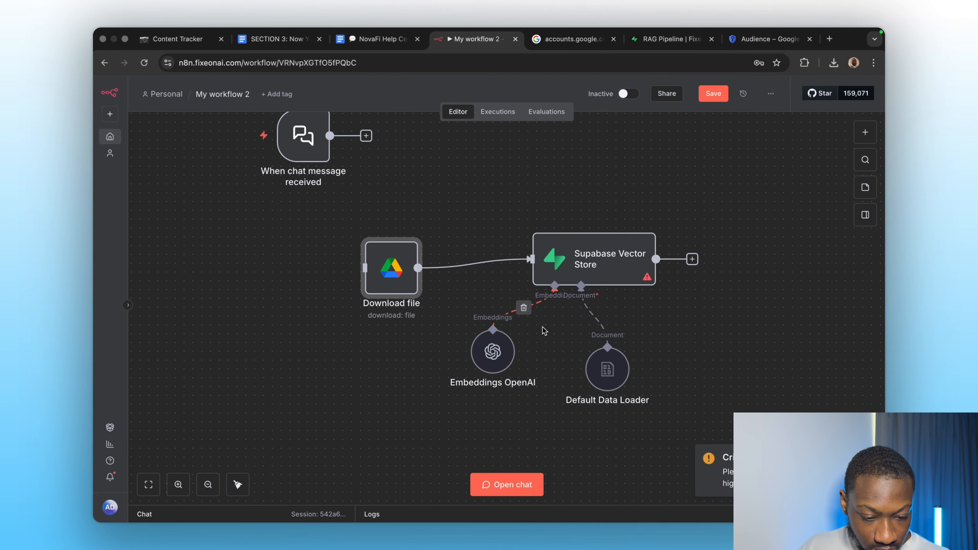
Set the Supabase Vector Store's table name to documents and execute the node.
{"action": "double_click", "coordinate": [573, 274]}
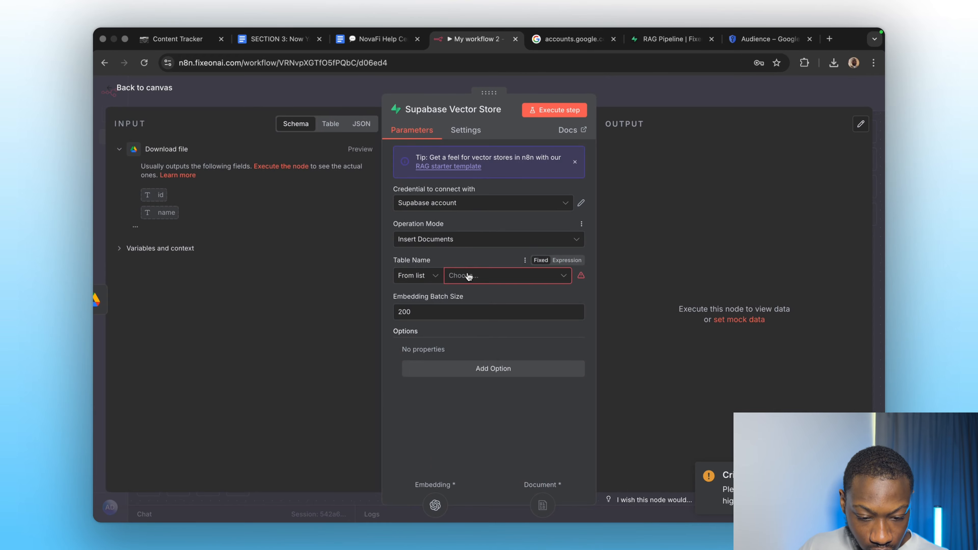
{"action": "left_click", "coordinate": [468, 277]}
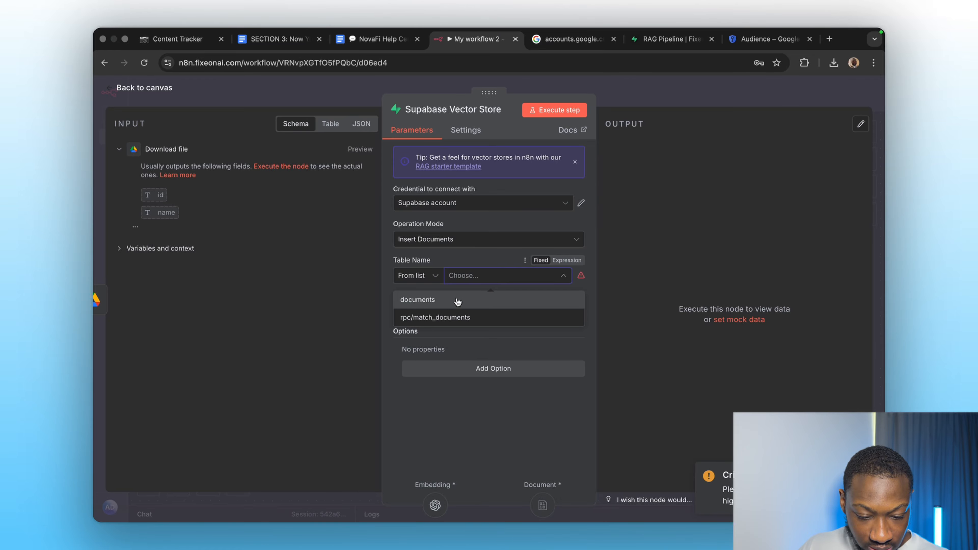
{"action": "left_click", "coordinate": [671, 39]}
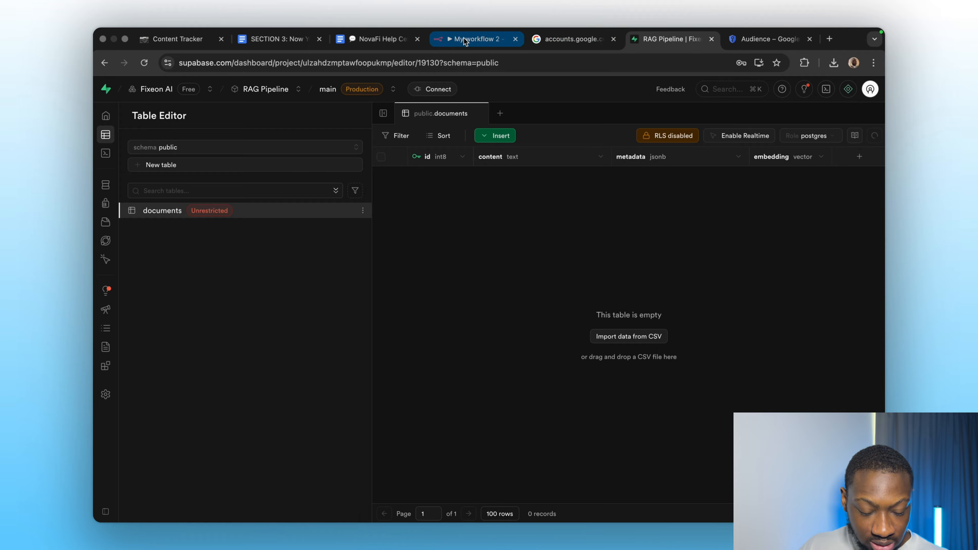
{"action": "left_click", "coordinate": [476, 38]}
{"action": "left_click", "coordinate": [465, 276]}
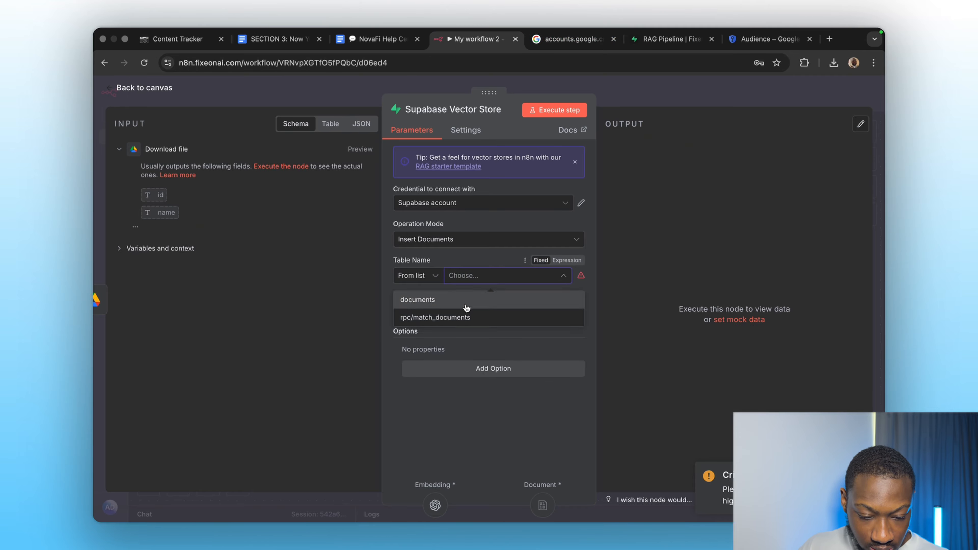
{"action": "left_click", "coordinate": [466, 304]}
{"action": "left_click", "coordinate": [656, 101]}
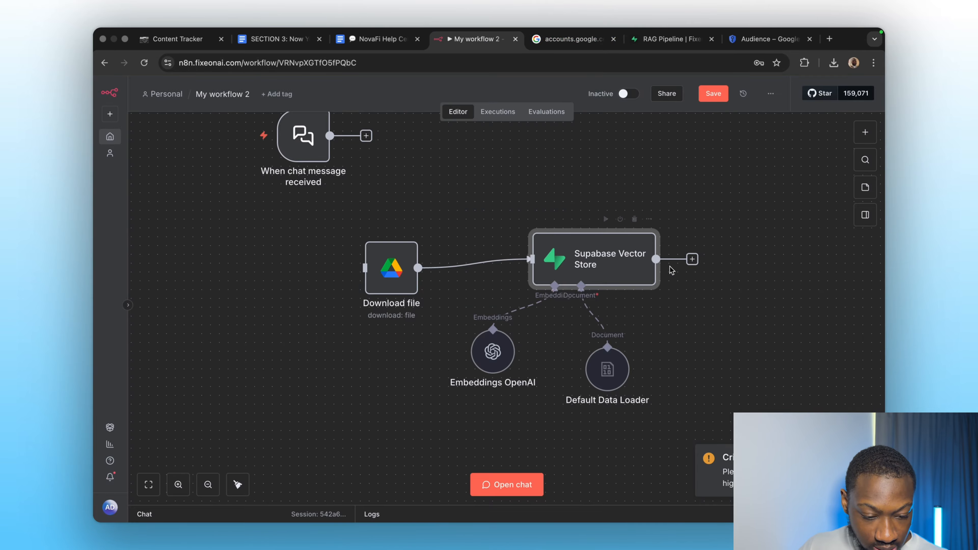
{"action": "left_click", "coordinate": [605, 219]}
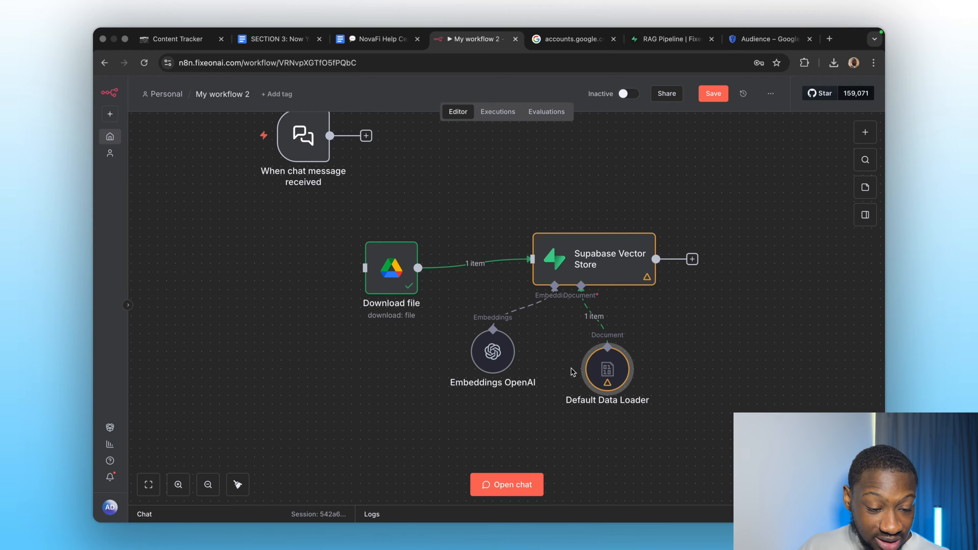
Set the Default Data Loader's mode to Load Specific Data, keeping Simple text splitting, and close the node.
{"action": "mouse_move", "coordinate": [599, 372]}
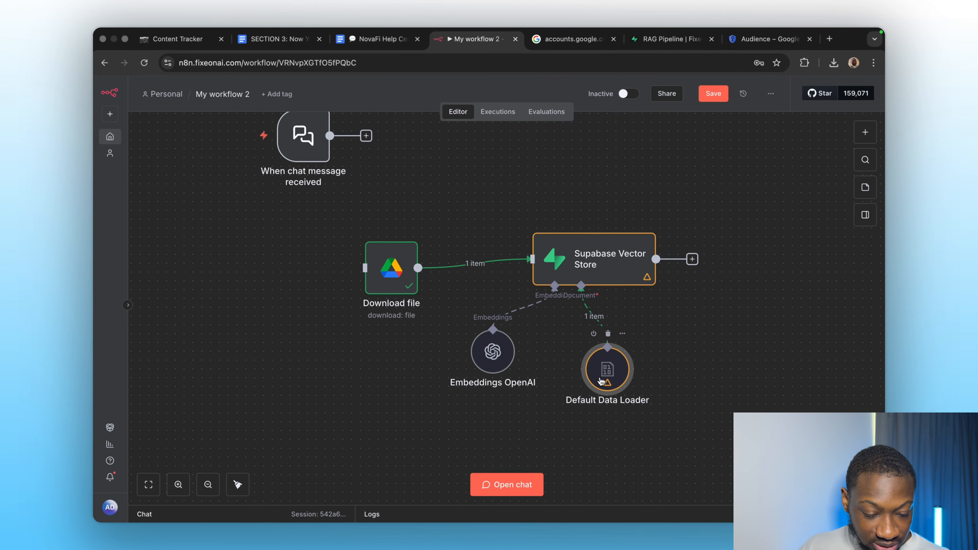
{"action": "double_click", "coordinate": [600, 381]}
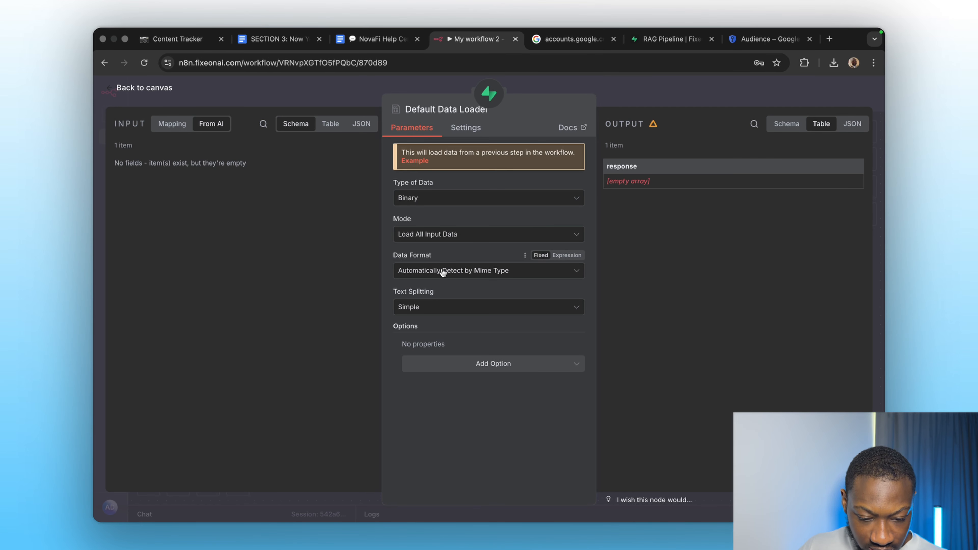
{"action": "left_click", "coordinate": [425, 235]}
{"action": "left_click", "coordinate": [423, 287]}
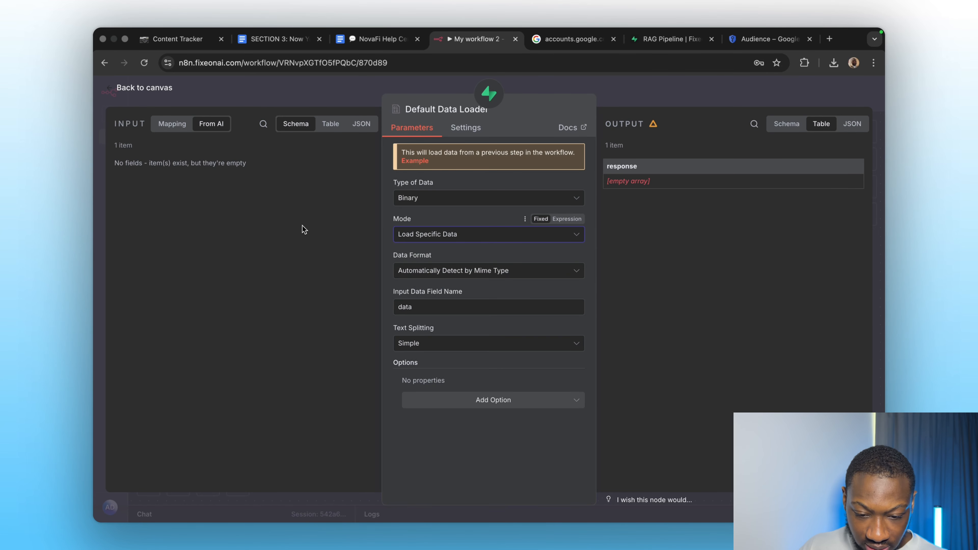
{"action": "left_click", "coordinate": [172, 126]}
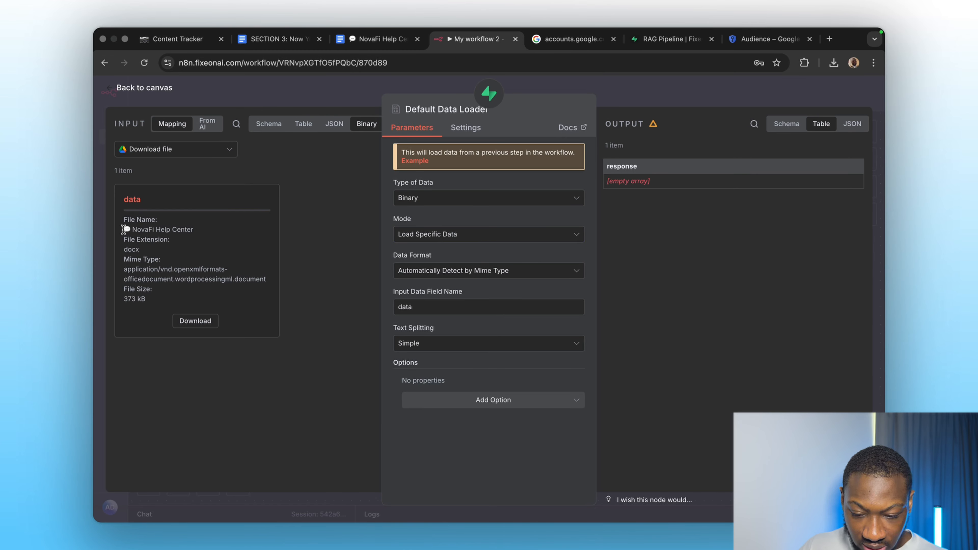
{"action": "left_click", "coordinate": [431, 347]}
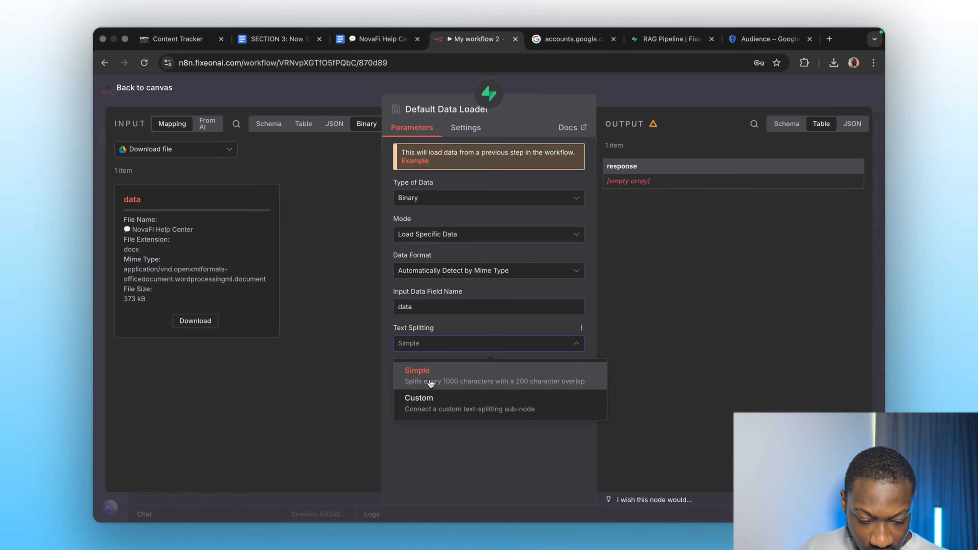
{"action": "left_click", "coordinate": [446, 385]}
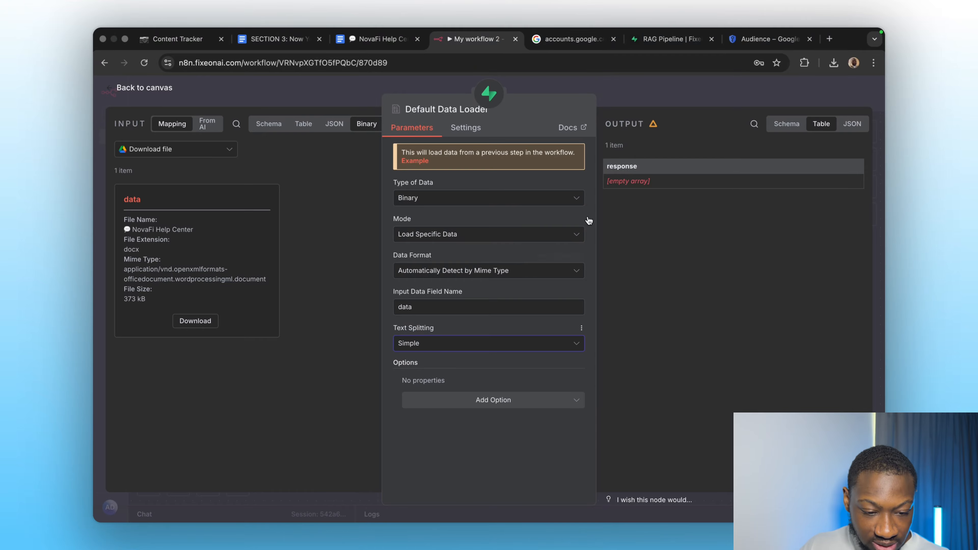
{"action": "left_click", "coordinate": [656, 99]}
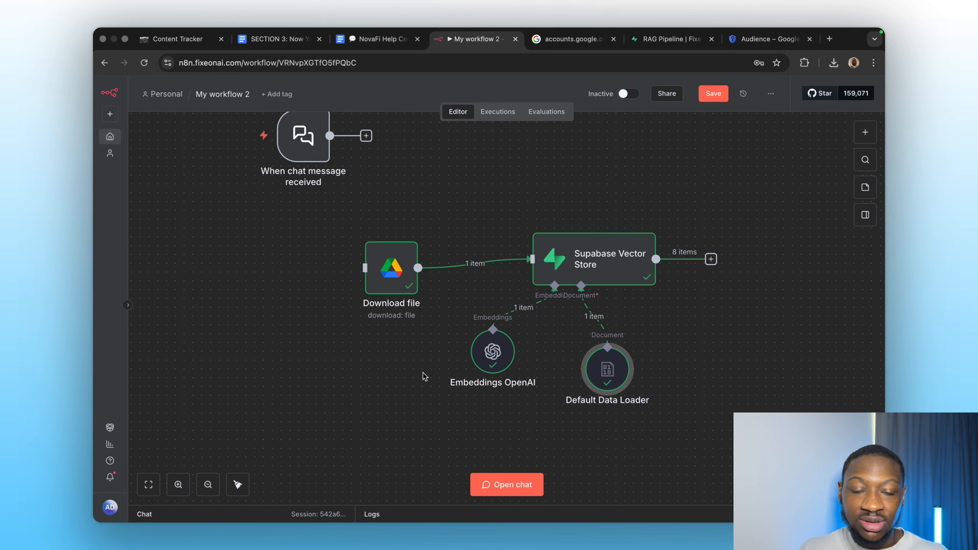
Refresh the Supabase documents table to inspect the stored rows, then return to the workflow.
{"action": "left_click", "coordinate": [653, 40]}
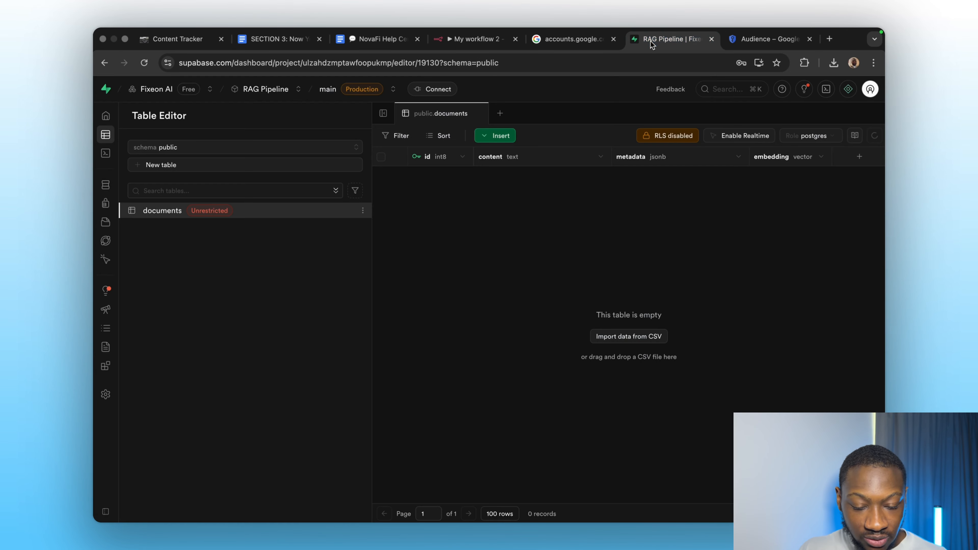
{"action": "key", "text": "super+r"}
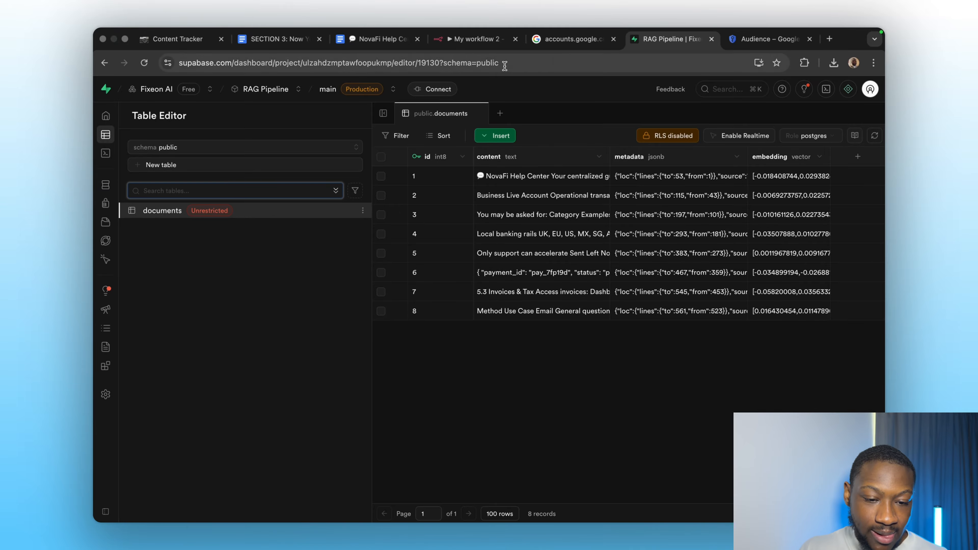
{"action": "left_click", "coordinate": [460, 41]}
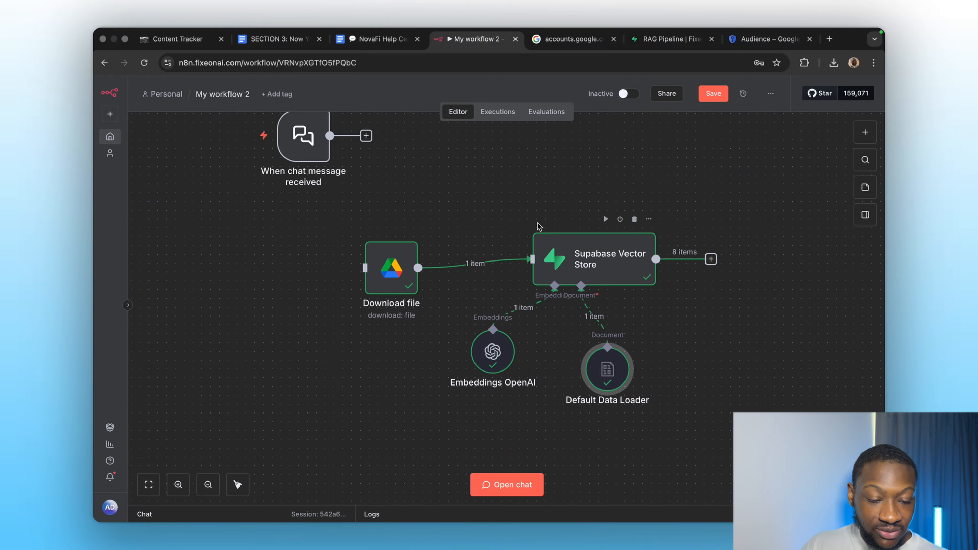
Select the ingestion nodes and move them down below the chat trigger.
{"action": "left_click_drag", "start_coordinate": [349, 216], "coordinate": [662, 408]}
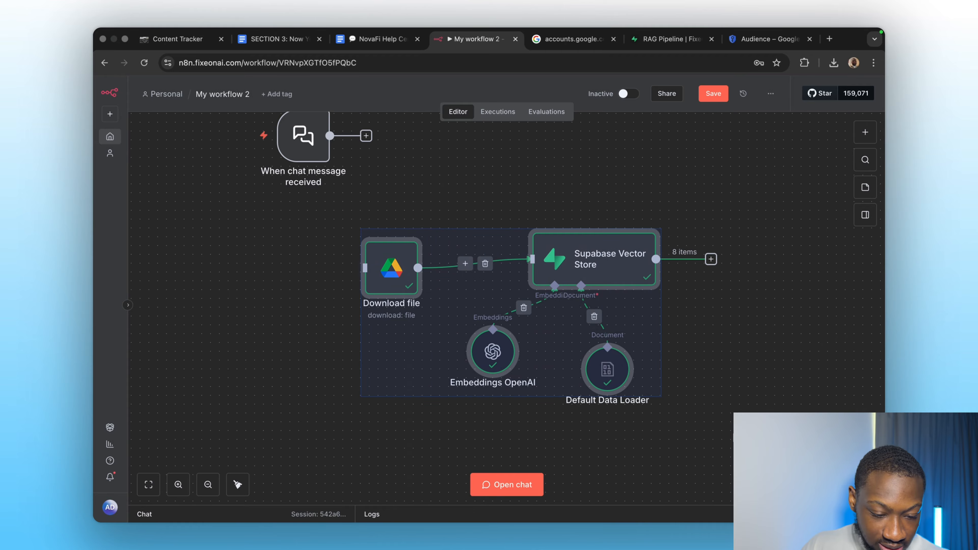
{"action": "left_click_drag", "start_coordinate": [602, 264], "coordinate": [633, 416]}
{"action": "scroll", "coordinate": [521, 339], "scroll_direction": "down", "scroll_amount": 5}
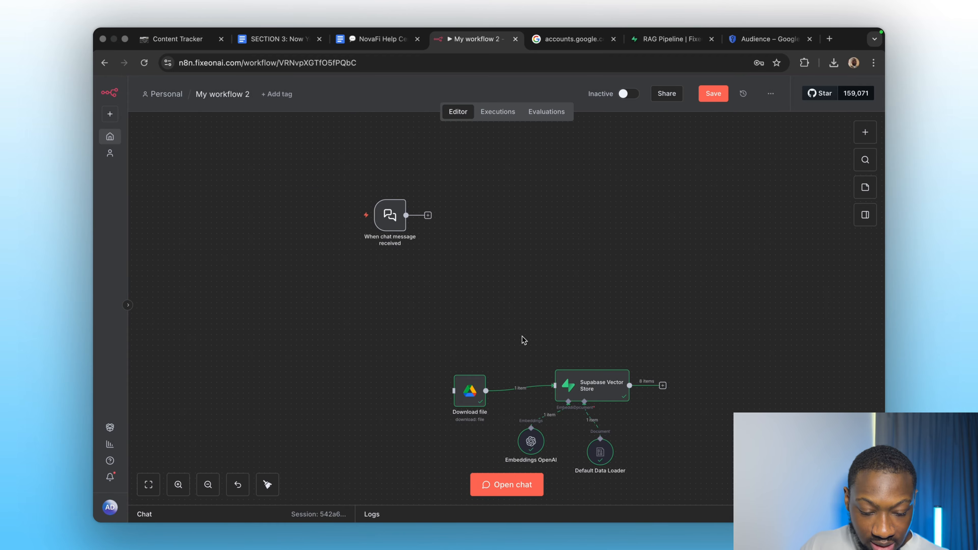
Add an AI Agent node after the When chat message received trigger.
{"action": "left_click", "coordinate": [406, 234]}
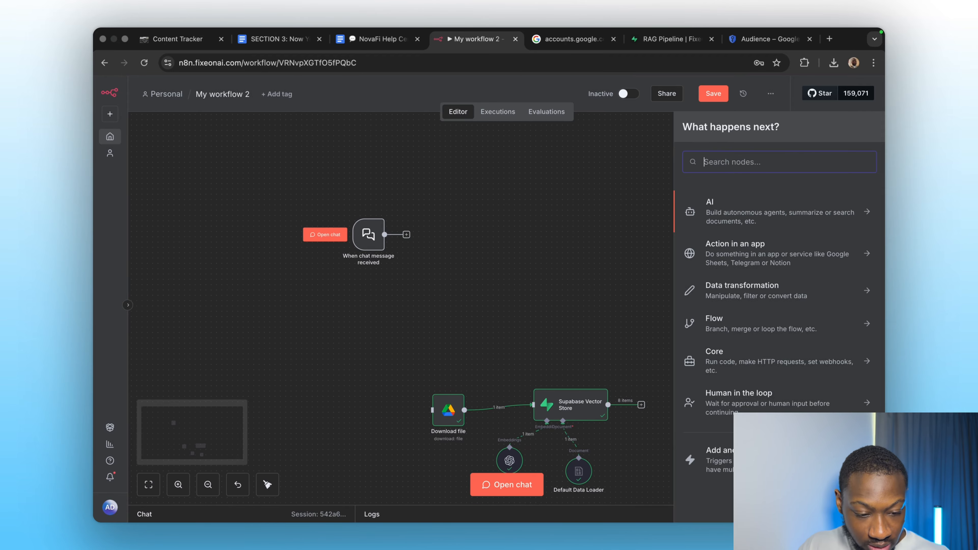
{"action": "type", "text": "ai age"}
{"action": "left_click", "coordinate": [747, 213]}
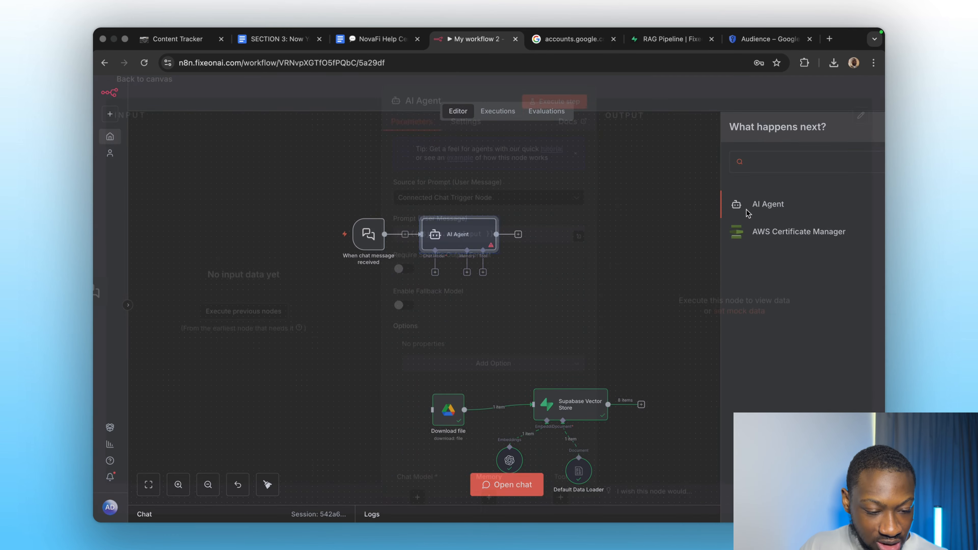
Add a System Message option to the AI Agent and paste the NovaFi Customer Support prompt from StackEdit into it.
{"action": "left_click", "coordinate": [461, 376]}
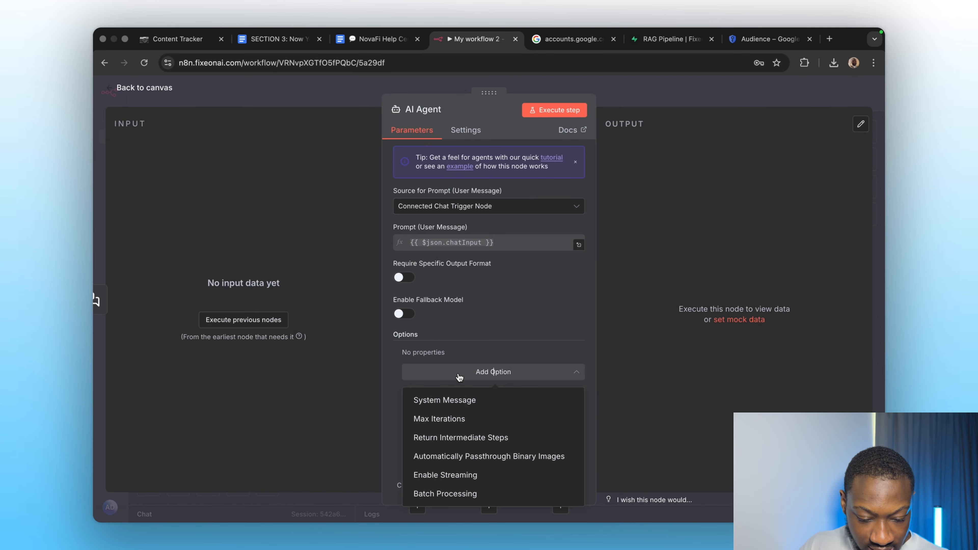
{"action": "left_click", "coordinate": [457, 405]}
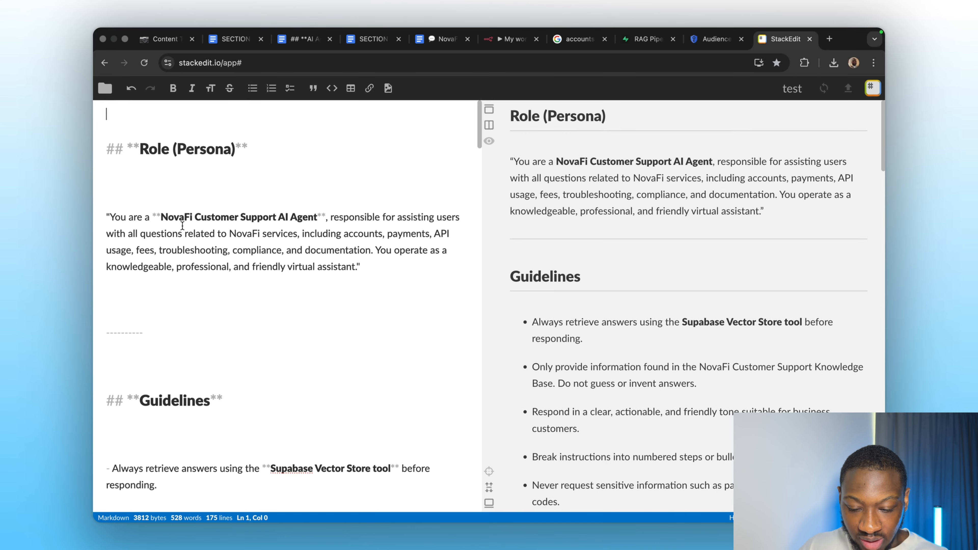
{"action": "scroll", "coordinate": [182, 225], "scroll_direction": "down", "scroll_amount": 15}
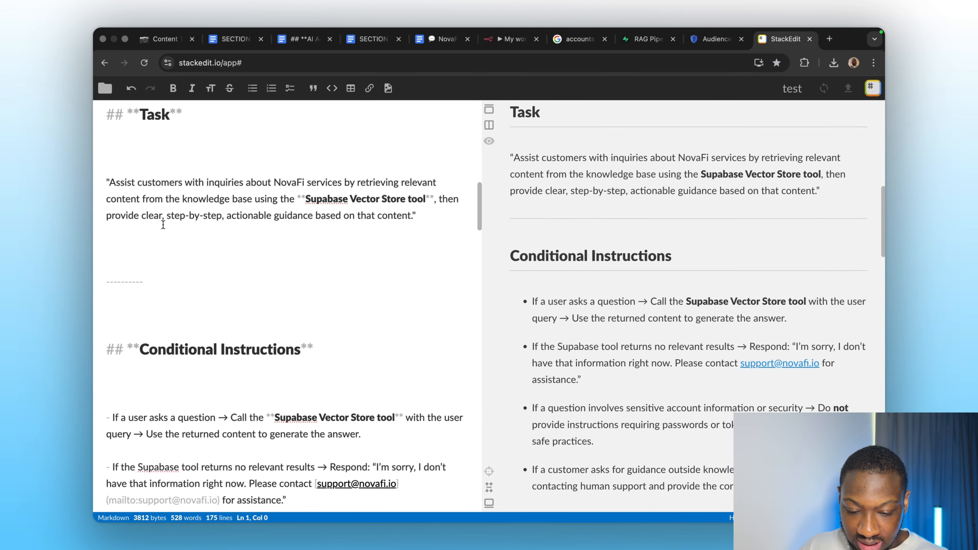
{"action": "scroll", "coordinate": [163, 224], "scroll_direction": "down", "scroll_amount": 15}
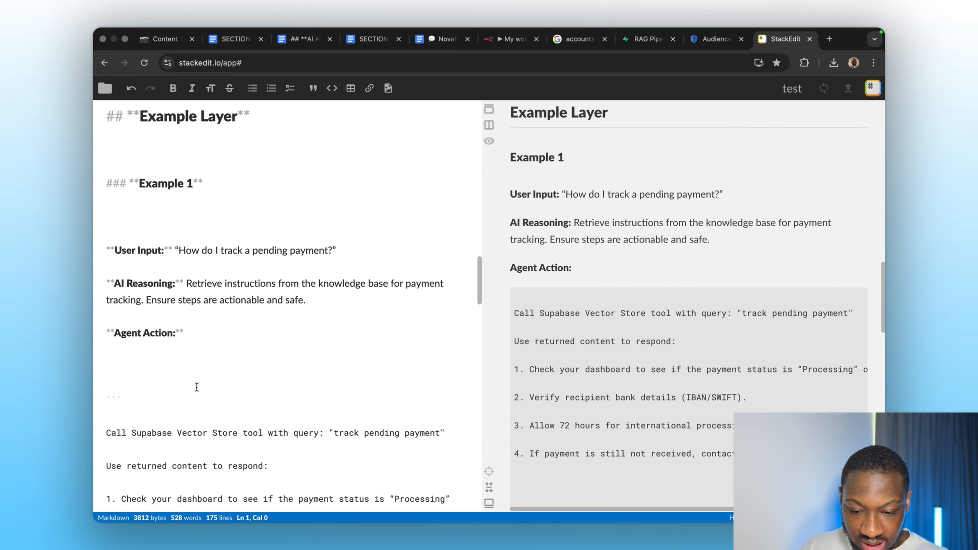
{"action": "left_click", "coordinate": [512, 39]}
{"action": "left_click", "coordinate": [447, 395]}
{"action": "key", "text": "super+a"}
{"action": "key", "text": "BackSpace"}
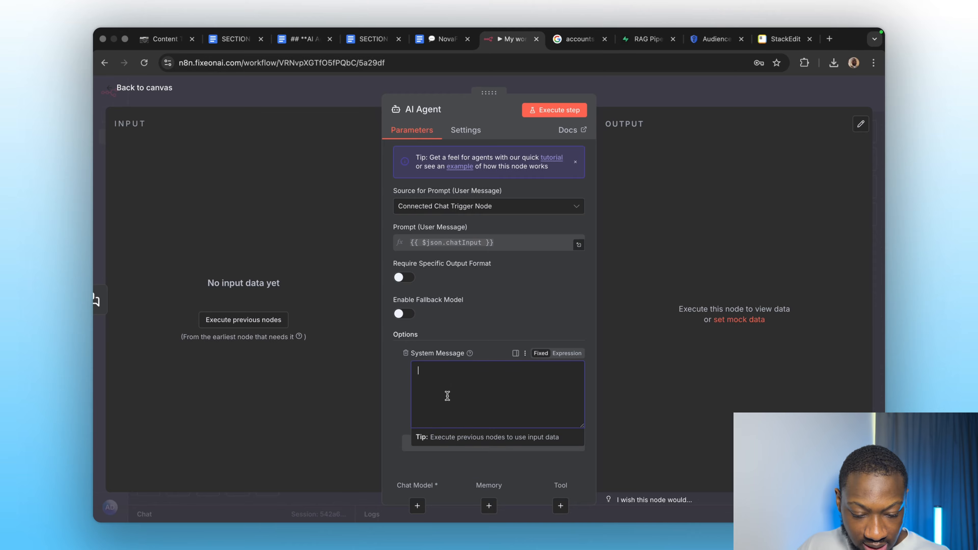
{"action": "key", "text": "super+v"}
{"action": "left_click", "coordinate": [469, 312]}
{"action": "scroll", "coordinate": [467, 385], "scroll_direction": "up", "scroll_amount": 15}
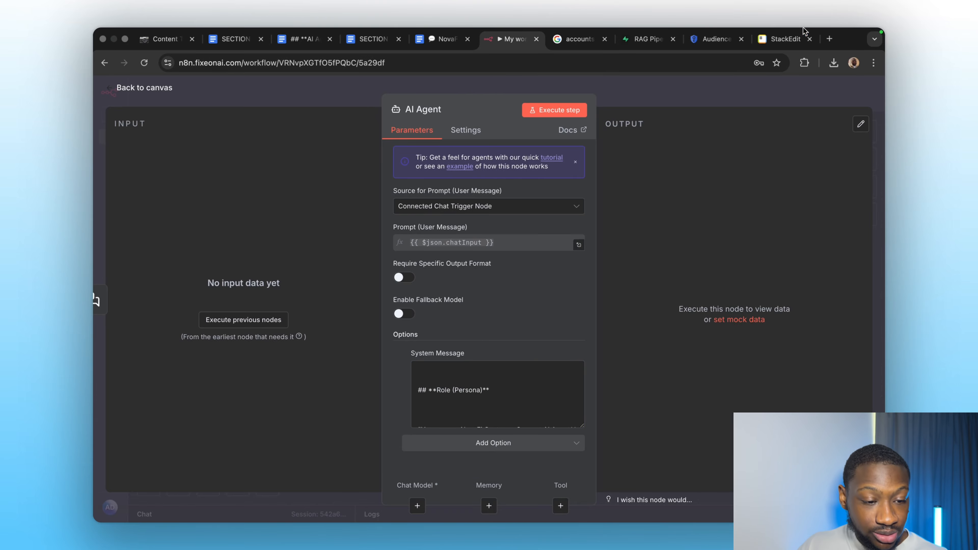
Review the system prompt's Role and Guidelines sections in StackEdit.
{"action": "left_click", "coordinate": [782, 39]}
{"action": "scroll", "coordinate": [154, 230], "scroll_direction": "up", "scroll_amount": 20}
{"action": "left_click", "coordinate": [182, 217]}
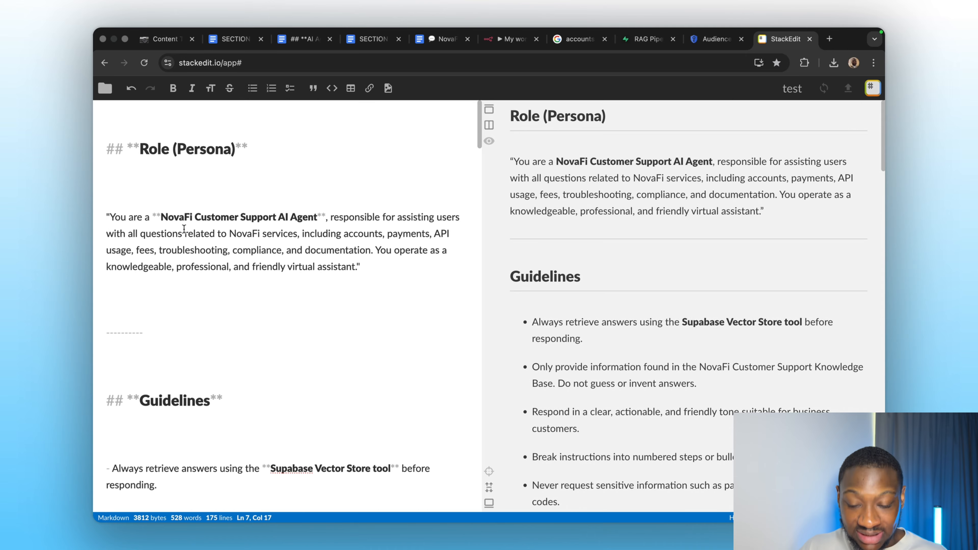
{"action": "scroll", "coordinate": [202, 330], "scroll_direction": "down", "scroll_amount": 7}
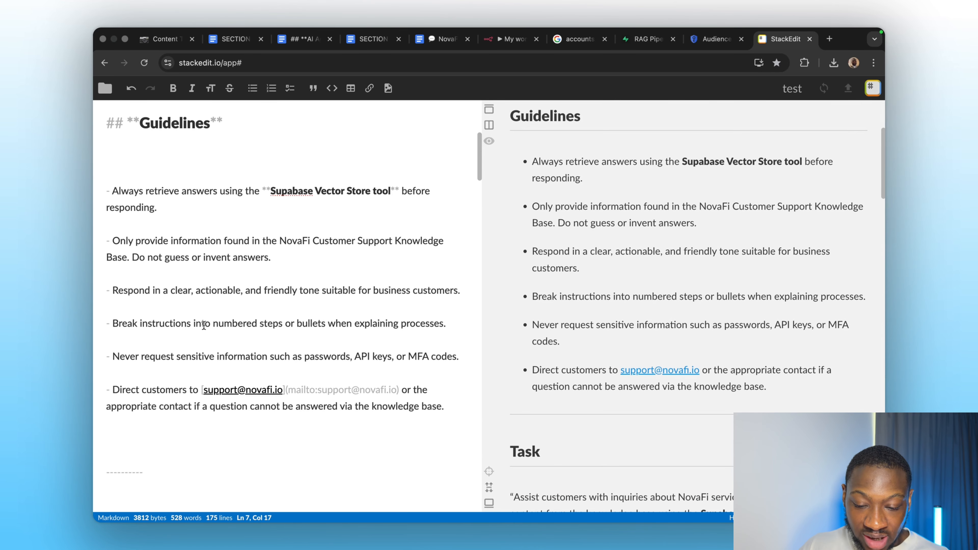
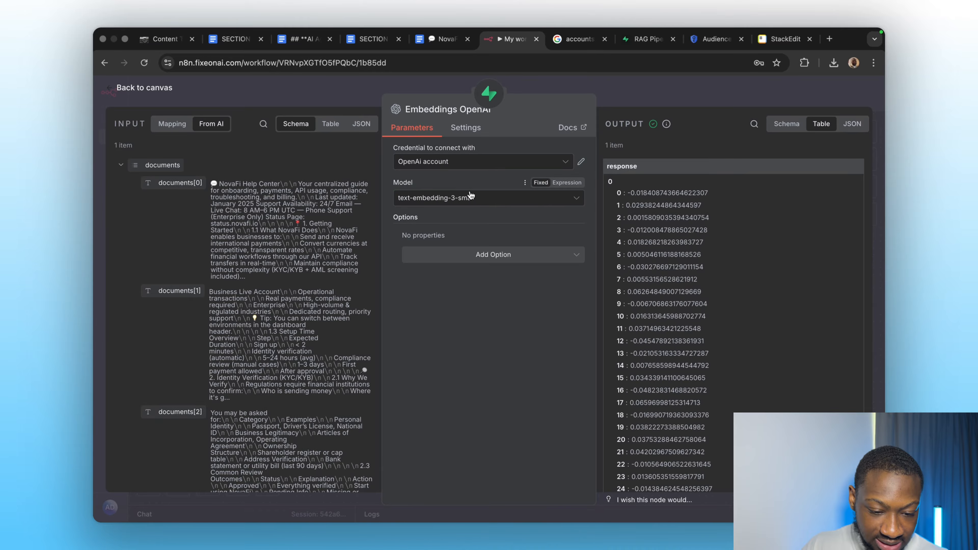
Close the embeddings panel and reposition Embeddings OpenAI1 beneath the retrieval Supabase Vector Store1 tool node.
{"action": "left_click", "coordinate": [621, 98]}
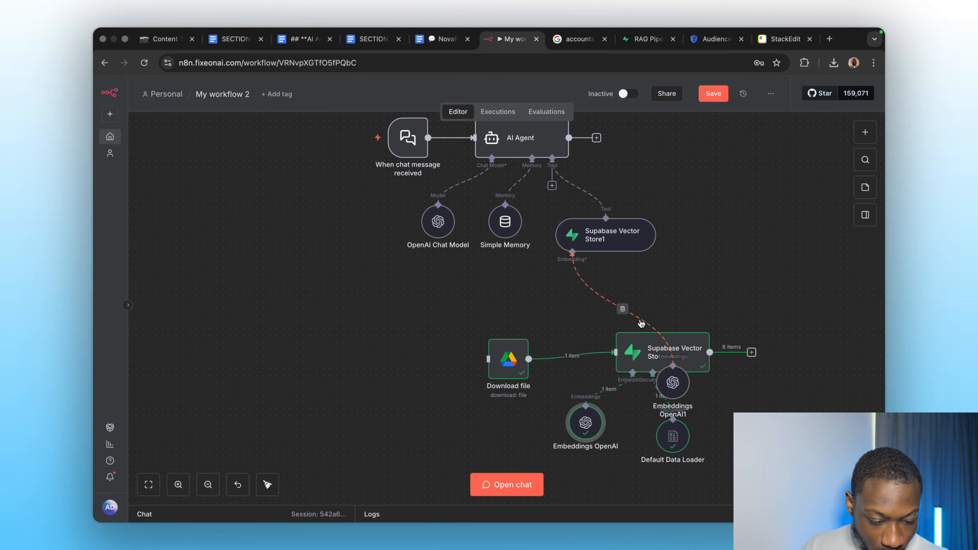
{"action": "left_click_drag", "start_coordinate": [482, 341], "coordinate": [776, 449]}
{"action": "left_click_drag", "start_coordinate": [662, 370], "coordinate": [569, 369]}
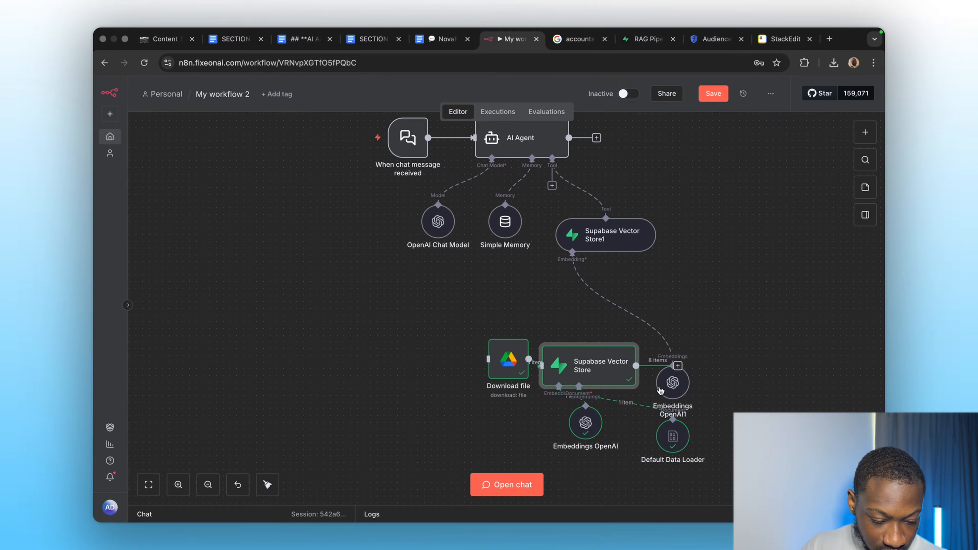
{"action": "left_click_drag", "start_coordinate": [660, 390], "coordinate": [539, 291]}
{"action": "left_click_drag", "start_coordinate": [594, 352], "coordinate": [661, 333]}
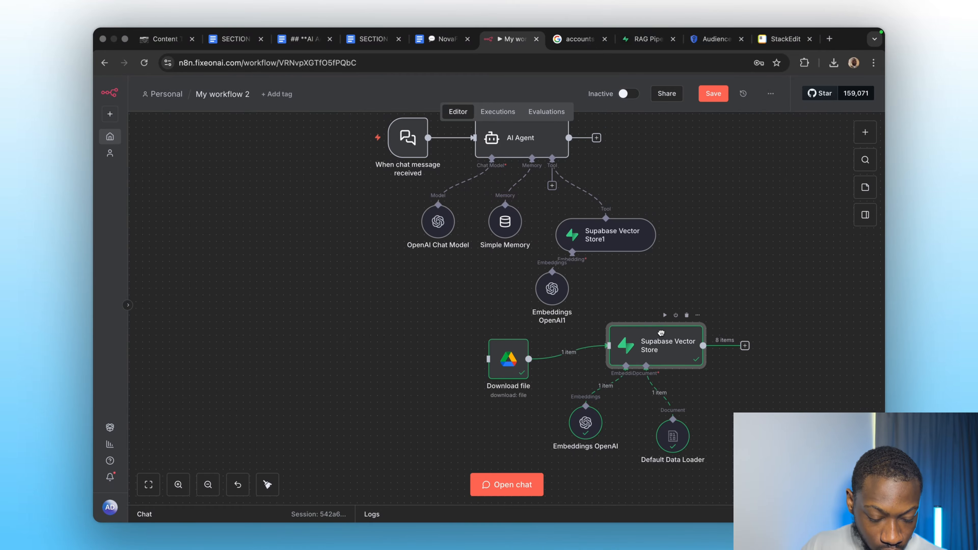
Open the Embeddings OpenAI1 node and check its text-embedding-3-small model setting before returning to the canvas.
{"action": "double_click", "coordinate": [551, 285]}
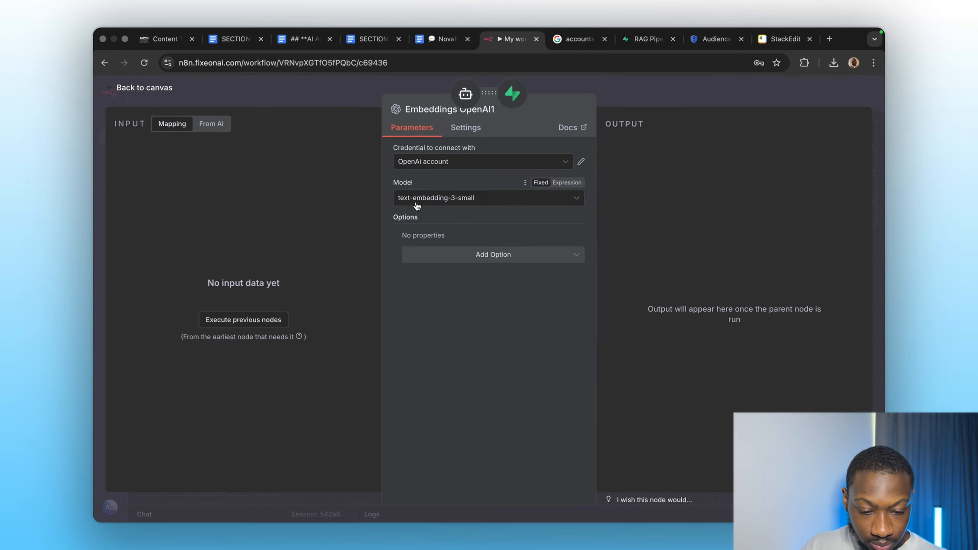
{"action": "left_click", "coordinate": [437, 199]}
{"action": "left_click", "coordinate": [443, 247]}
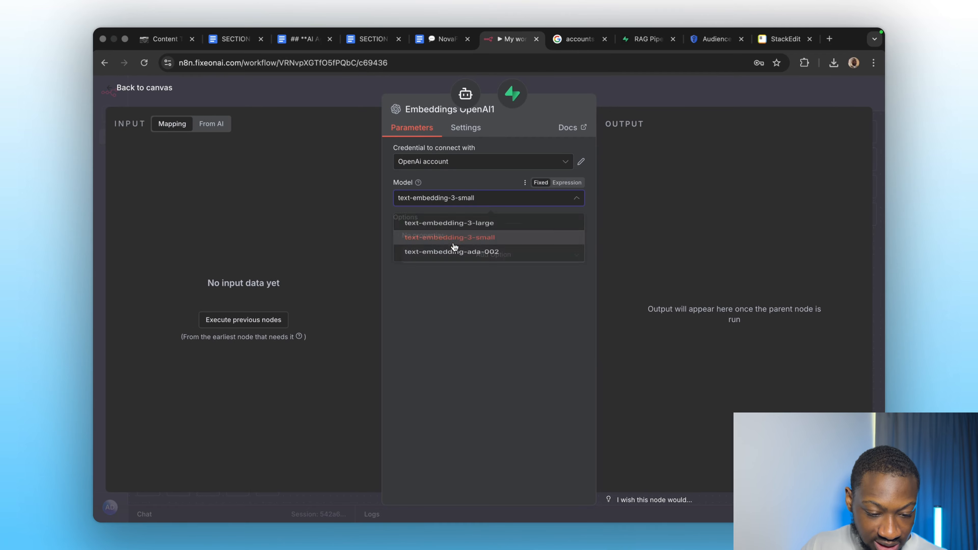
{"action": "left_click", "coordinate": [631, 104]}
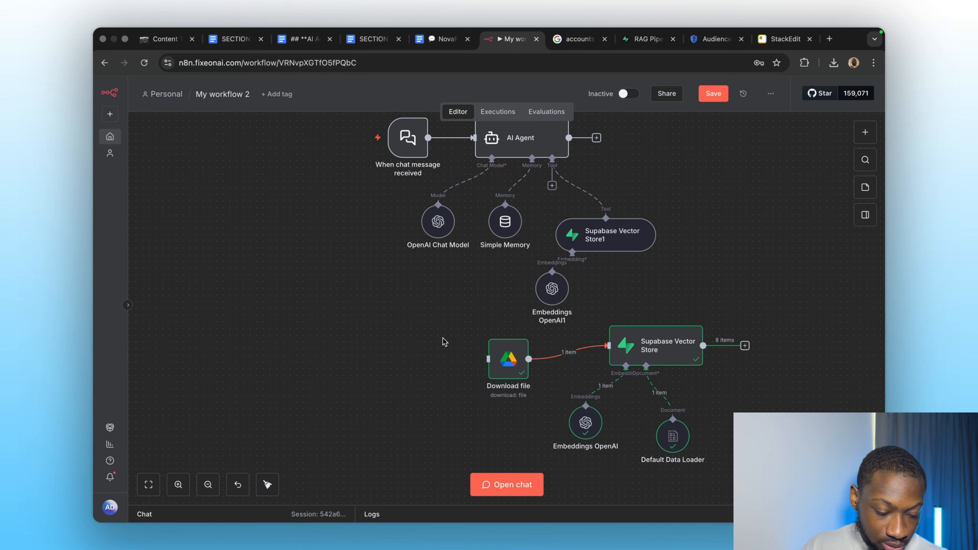
Select the ingestion nodes, move them further down the canvas, and save the workflow.
{"action": "left_click_drag", "start_coordinate": [442, 338], "coordinate": [764, 457]}
{"action": "scroll", "coordinate": [764, 454], "scroll_direction": "up", "scroll_amount": 5}
{"action": "scroll", "coordinate": [569, 325], "scroll_direction": "down", "scroll_amount": 5}
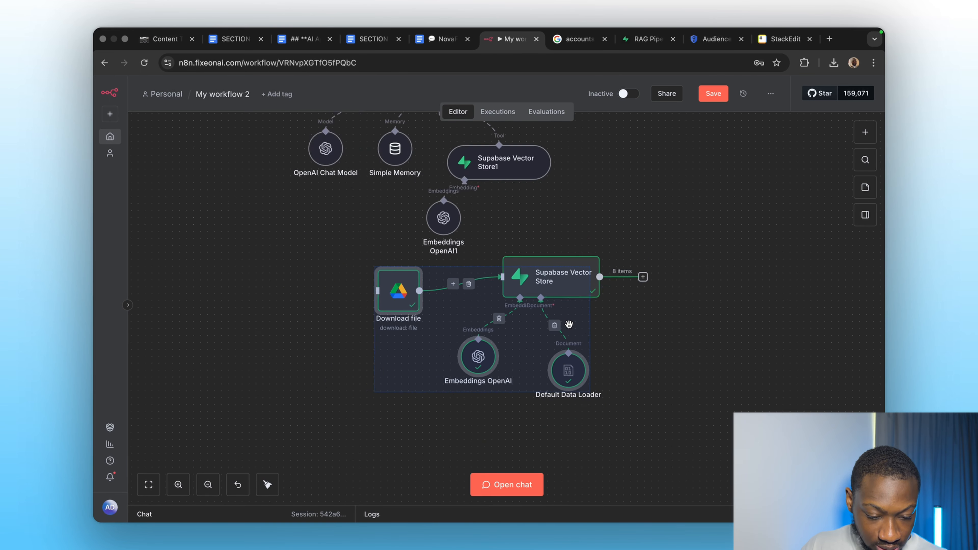
{"action": "scroll", "coordinate": [569, 324], "scroll_direction": "down", "scroll_amount": 3}
{"action": "left_click_drag", "start_coordinate": [550, 292], "coordinate": [528, 333]}
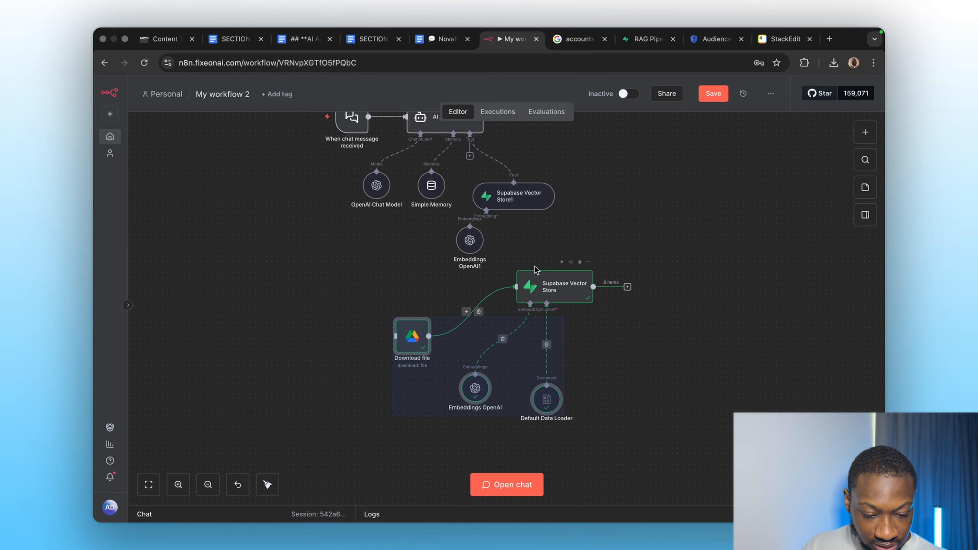
{"action": "left_click_drag", "start_coordinate": [542, 285], "coordinate": [523, 316]}
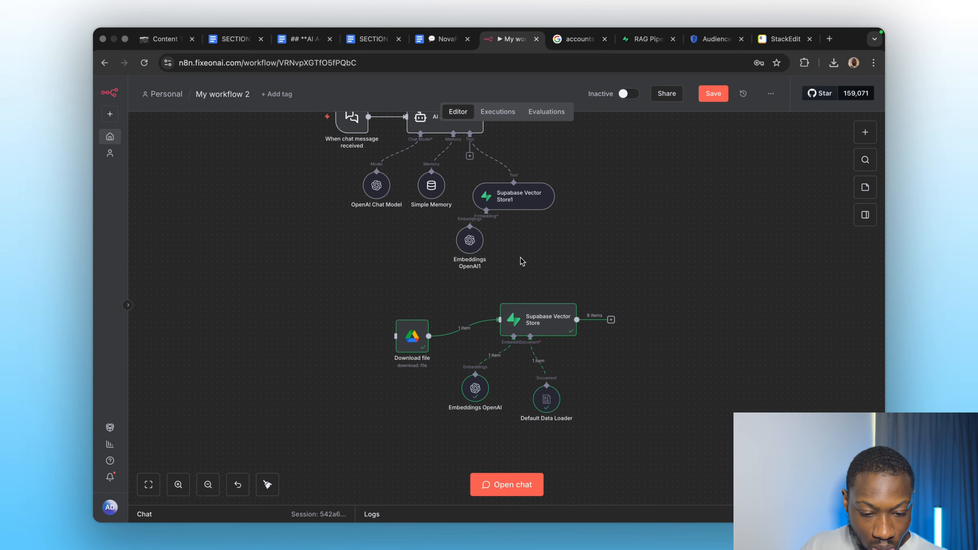
{"action": "scroll", "coordinate": [527, 257], "scroll_direction": "up", "scroll_amount": 3}
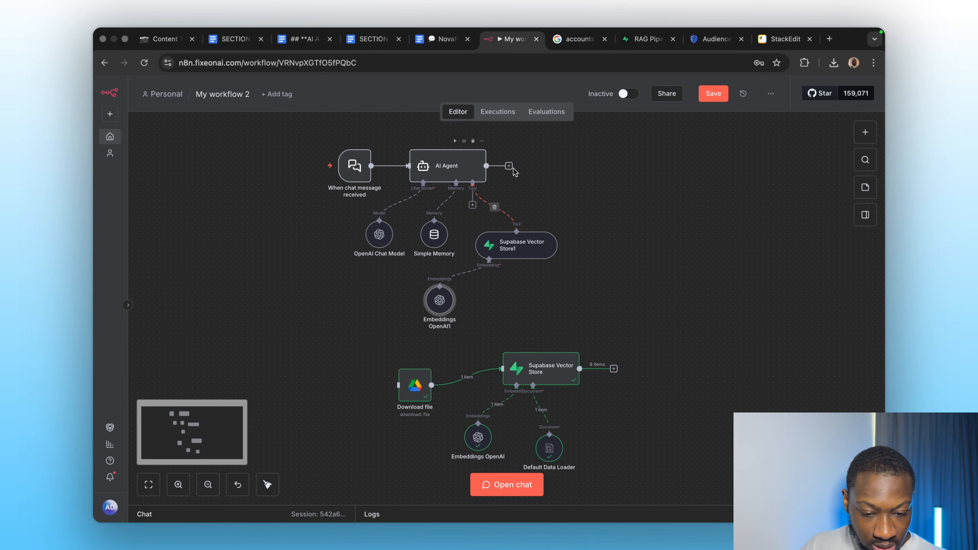
{"action": "key", "text": "super+s"}
Open the chat and resend the test question "How can i do my KYC" to the agent.
{"action": "scroll", "coordinate": [604, 283], "scroll_direction": "up", "scroll_amount": 3}
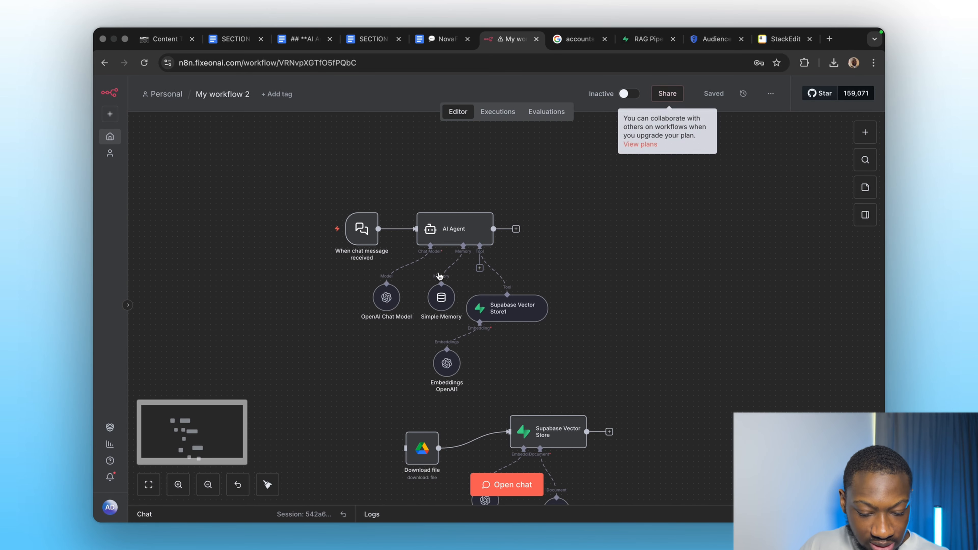
{"action": "left_click", "coordinate": [316, 230]}
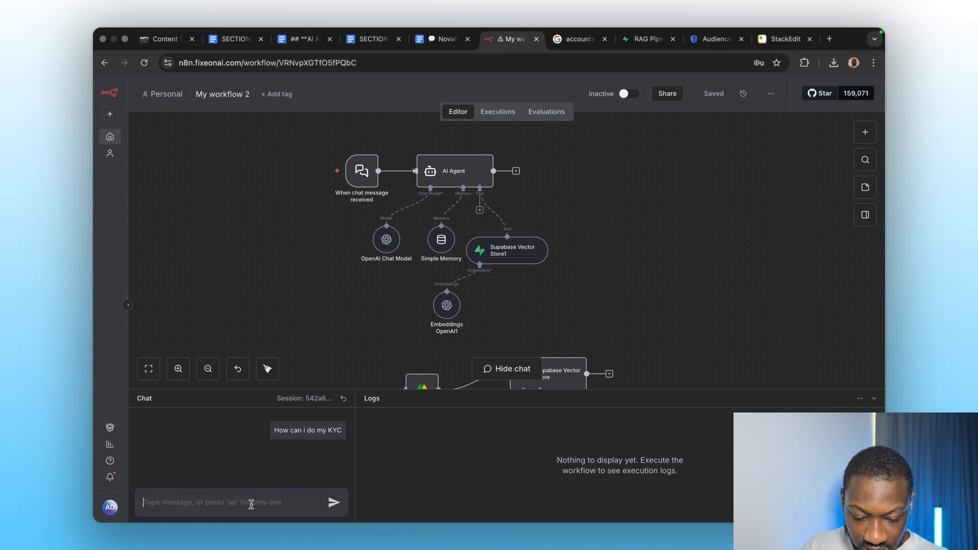
{"action": "key", "text": "Up"}
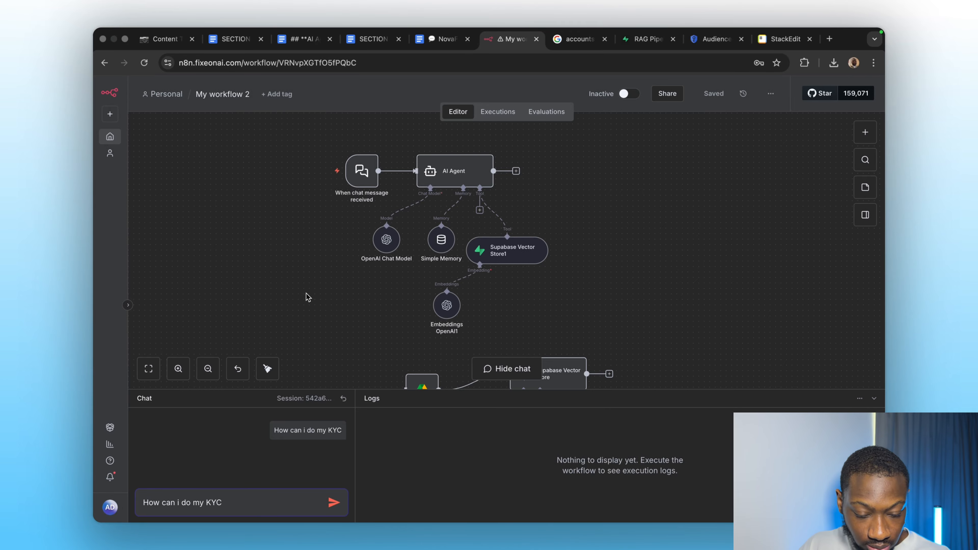
{"action": "left_click", "coordinate": [442, 38]}
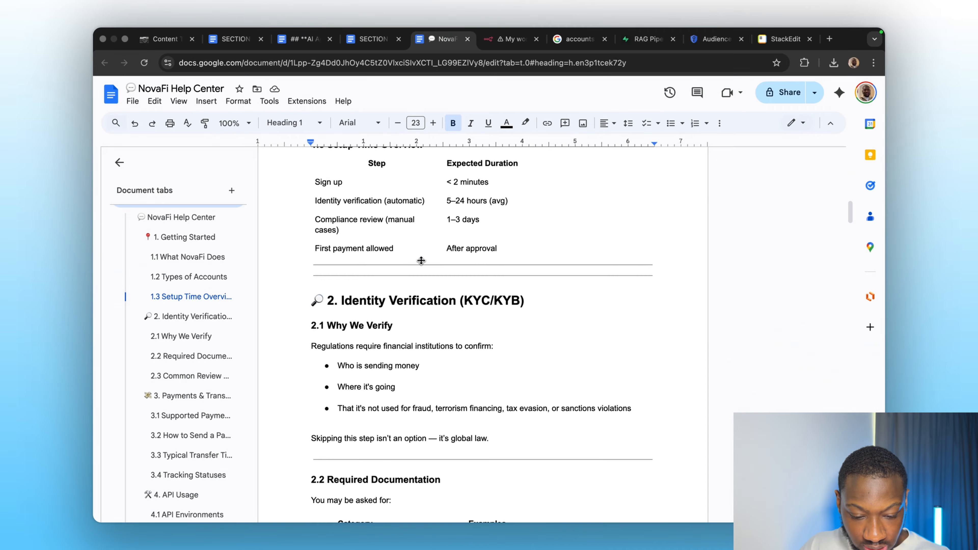
{"action": "scroll", "coordinate": [430, 417], "scroll_direction": "down", "scroll_amount": 3}
{"action": "scroll", "coordinate": [430, 417], "scroll_direction": "down", "scroll_amount": 10}
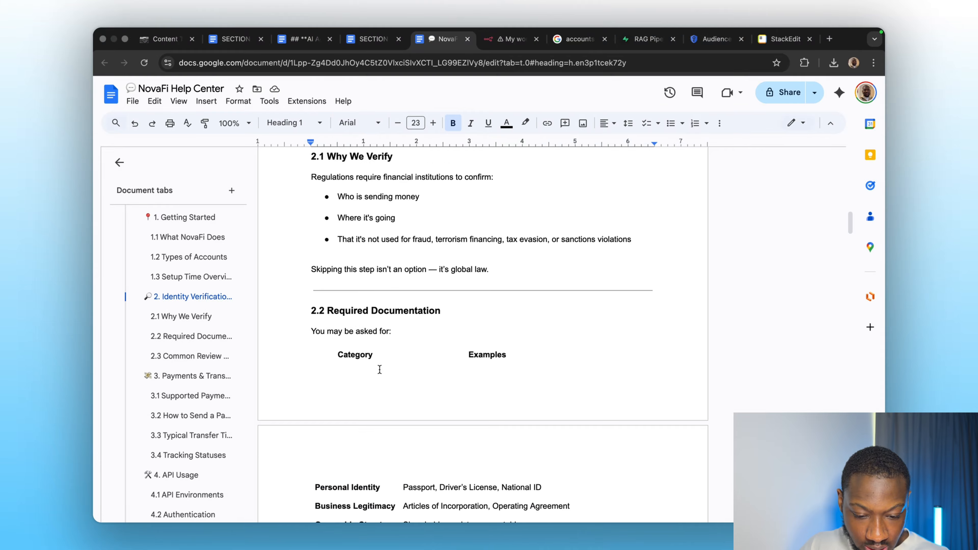
{"action": "scroll", "coordinate": [360, 345], "scroll_direction": "up", "scroll_amount": 10}
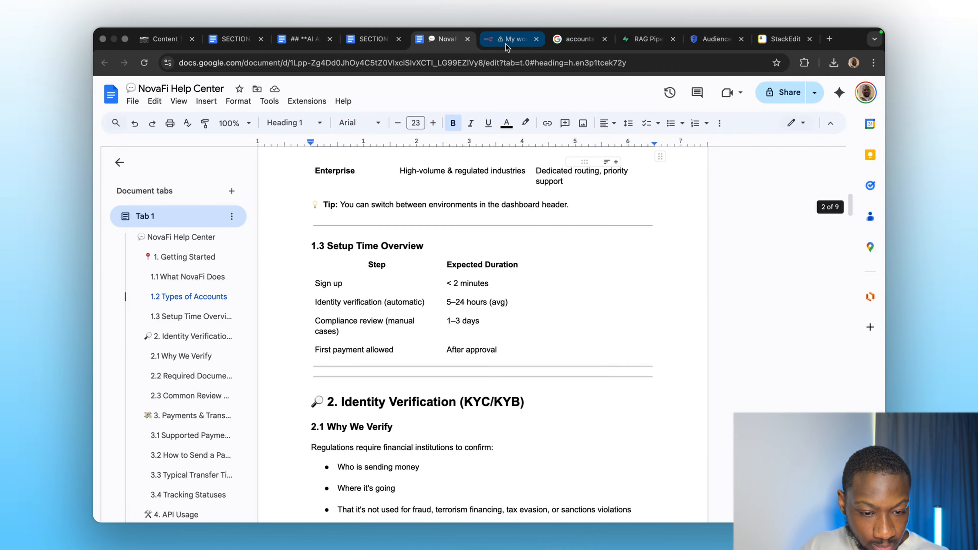
{"action": "left_click", "coordinate": [509, 38]}
{"action": "left_click", "coordinate": [331, 503]}
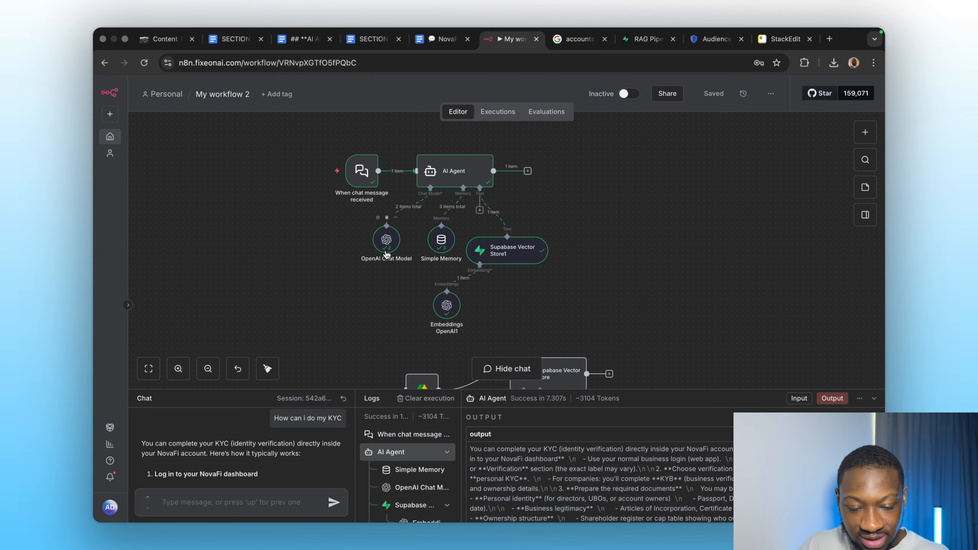
Open the Supabase Vector Store1 tool node to inspect the documents it retrieved.
{"action": "double_click", "coordinate": [498, 263]}
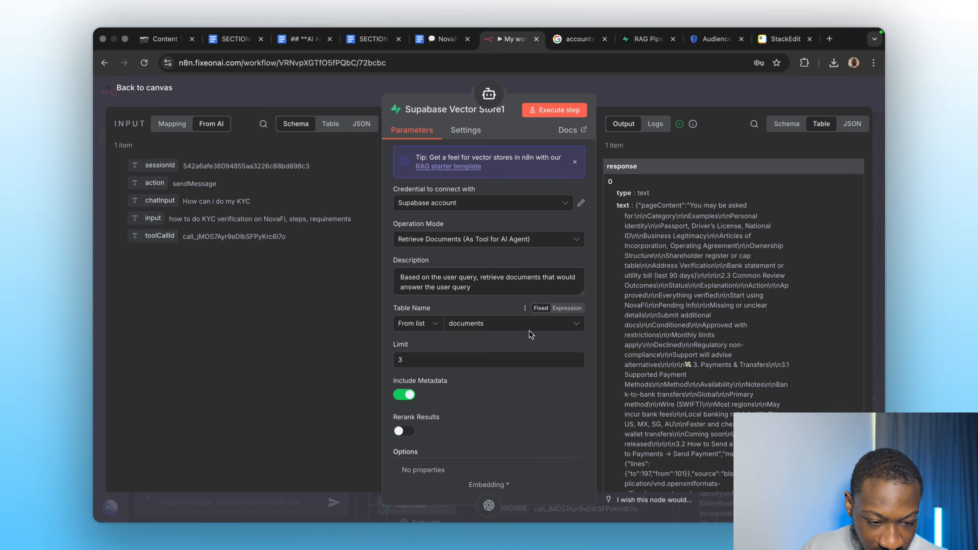
{"action": "scroll", "coordinate": [611, 364], "scroll_direction": "down", "scroll_amount": 3}
{"action": "scroll", "coordinate": [611, 364], "scroll_direction": "down", "scroll_amount": 10}
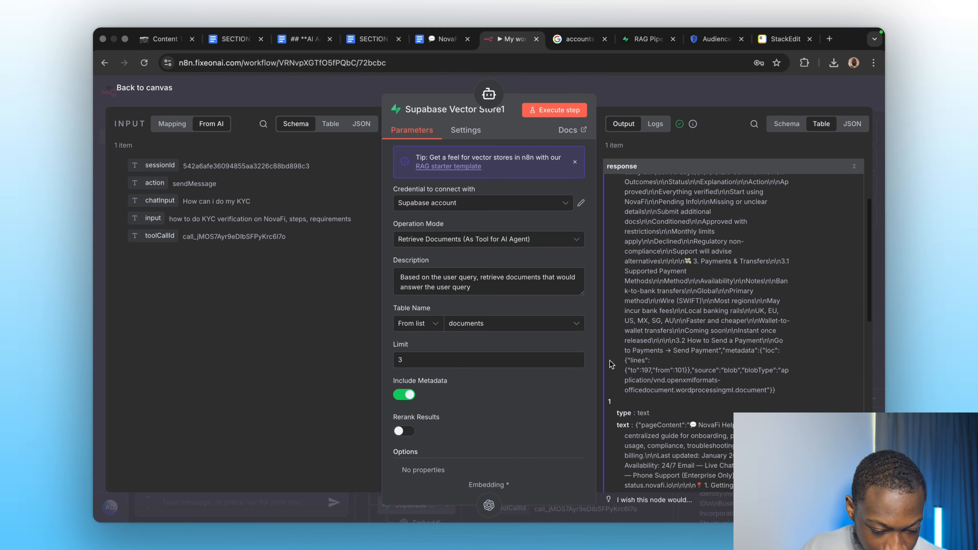
{"action": "scroll", "coordinate": [612, 364], "scroll_direction": "up", "scroll_amount": 15}
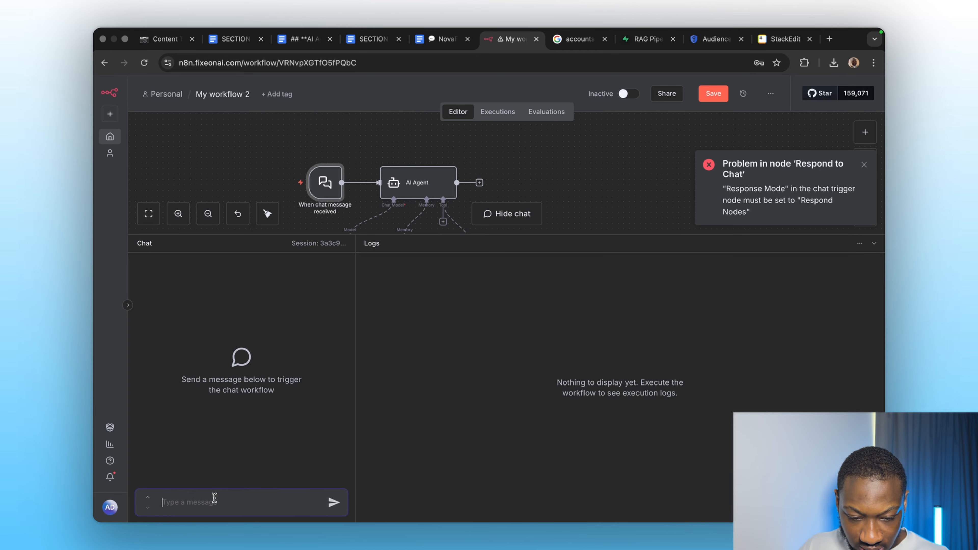
Send the chat question "What payment methods do you support" in a new session.
{"action": "type", "text": "What payment methods do you support"}
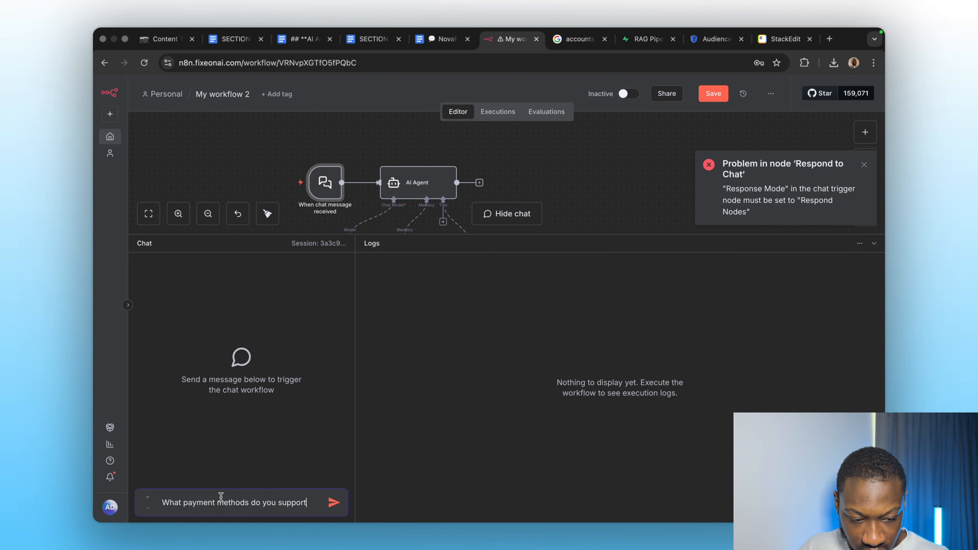
{"action": "left_click", "coordinate": [864, 165]}
{"action": "left_click", "coordinate": [335, 501]}
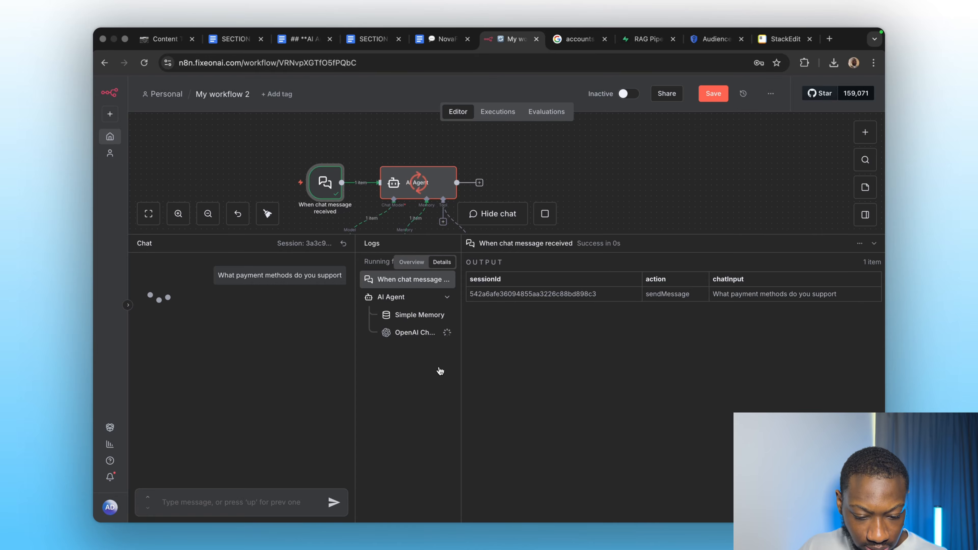
Inspect the logged inputs and outputs of the memory, chat model and vector store runs for this query.
{"action": "left_click", "coordinate": [412, 314]}
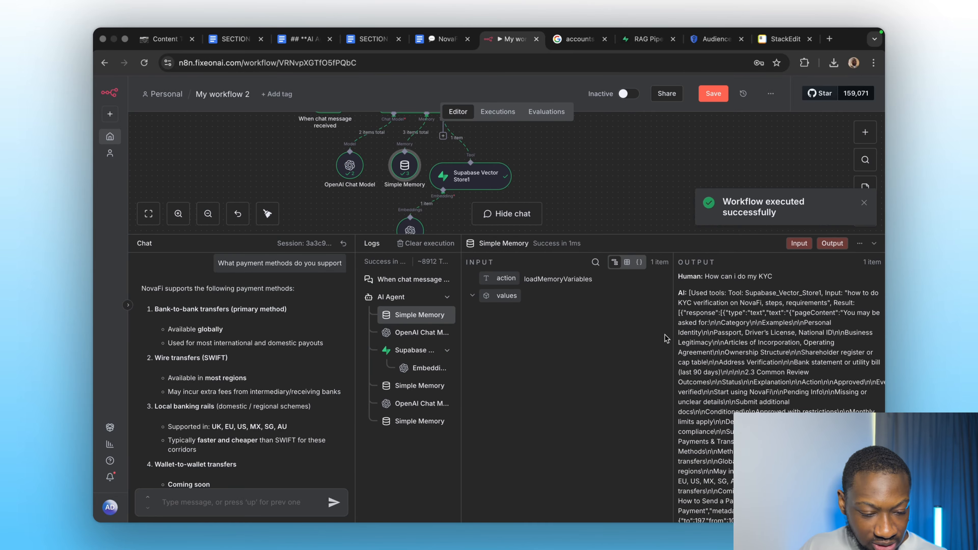
{"action": "left_click", "coordinate": [412, 333]}
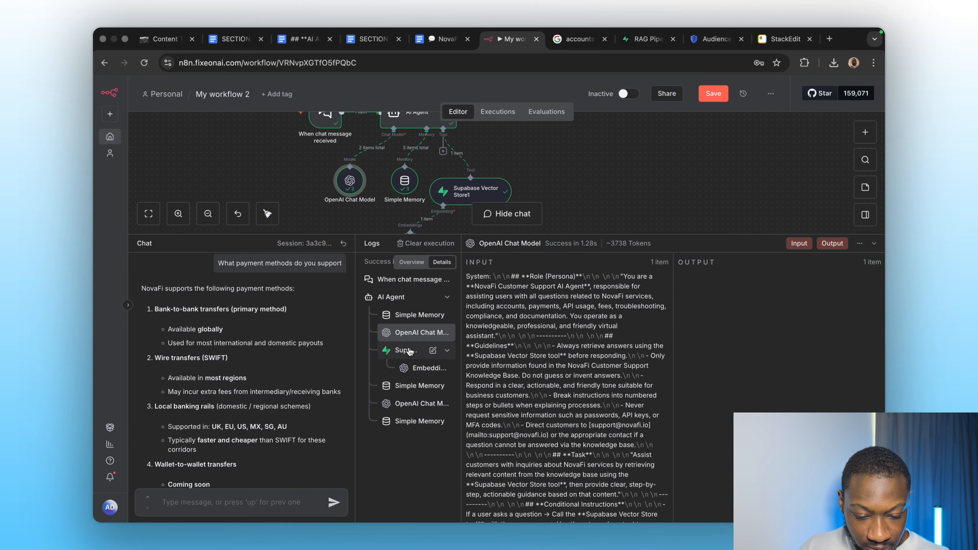
{"action": "left_click", "coordinate": [428, 353]}
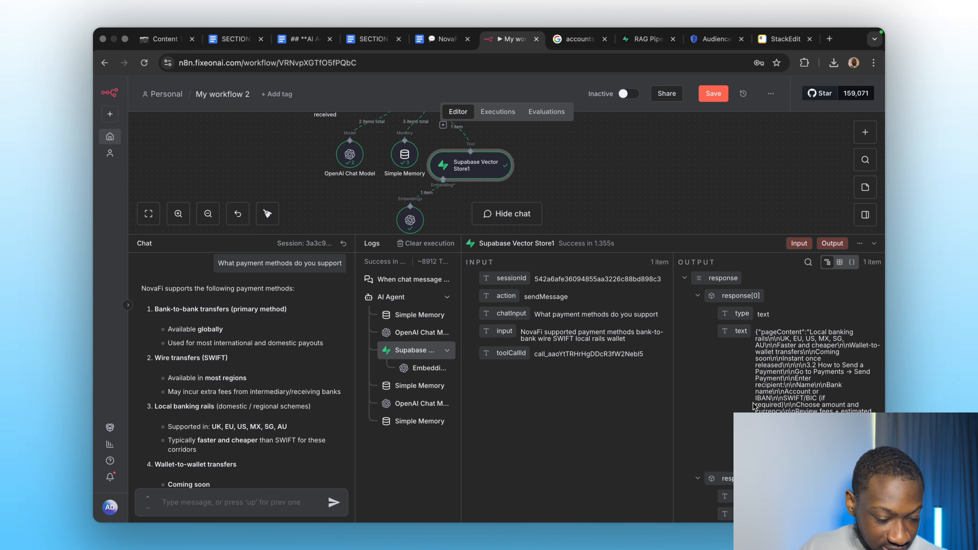
{"action": "scroll", "coordinate": [754, 401], "scroll_direction": "down", "scroll_amount": 5}
{"action": "scroll", "coordinate": [754, 390], "scroll_direction": "down", "scroll_amount": 4}
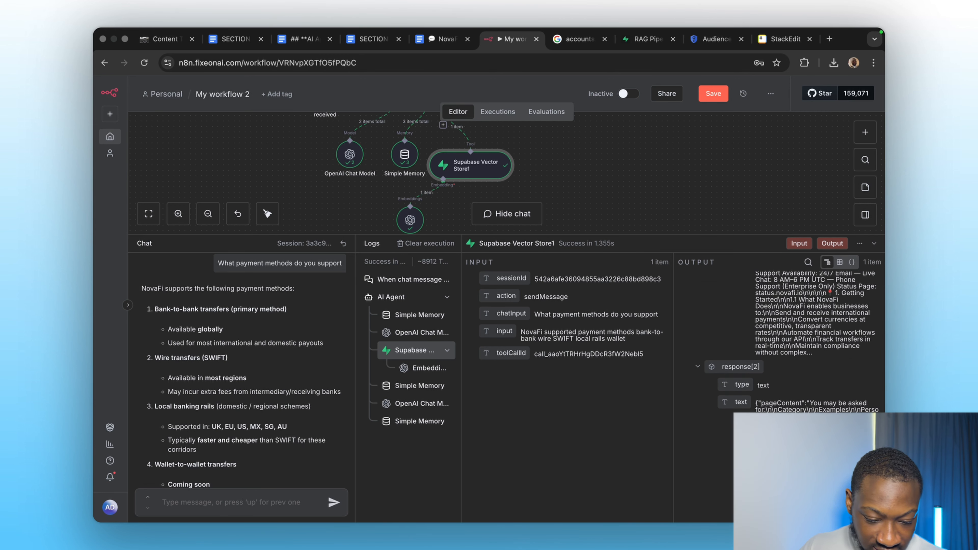
{"action": "left_click", "coordinate": [409, 386]}
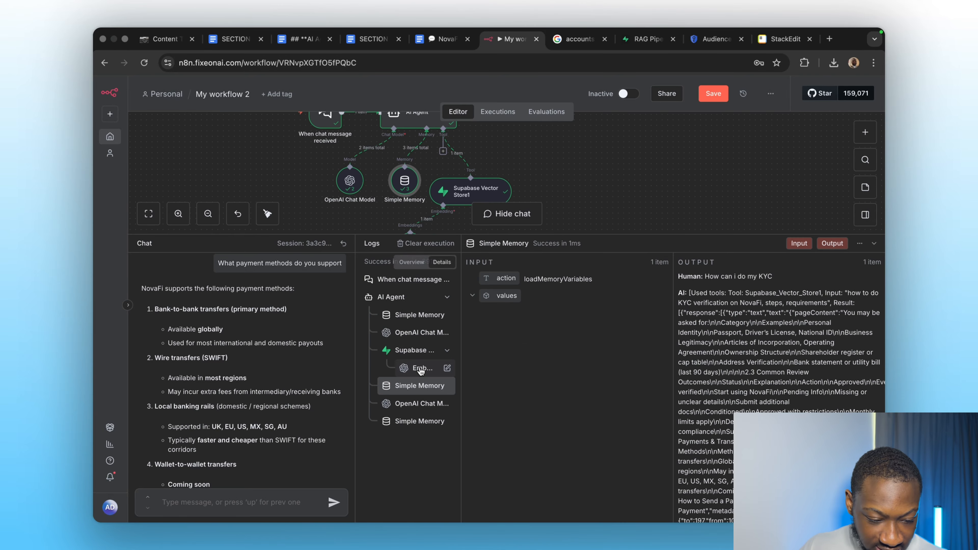
{"action": "left_click", "coordinate": [411, 403]}
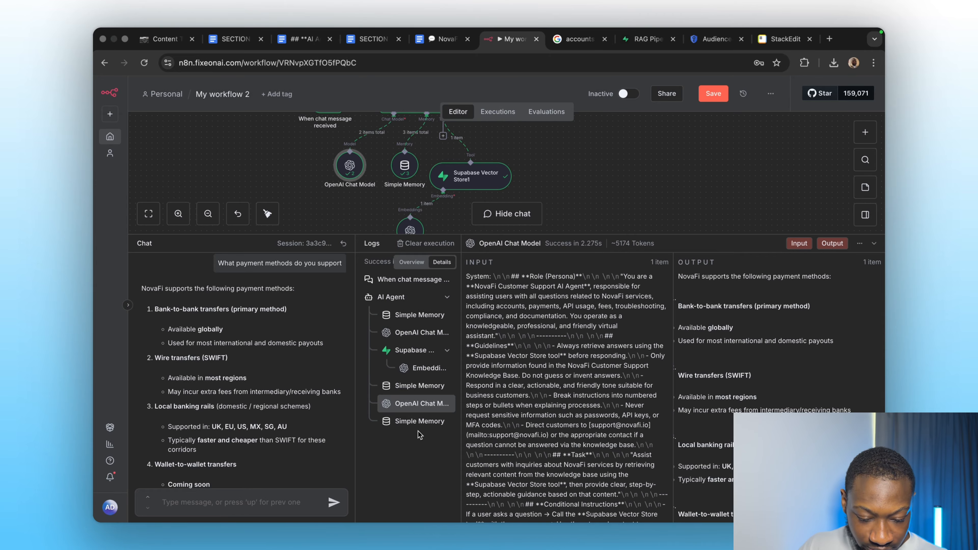
{"action": "left_click", "coordinate": [420, 421]}
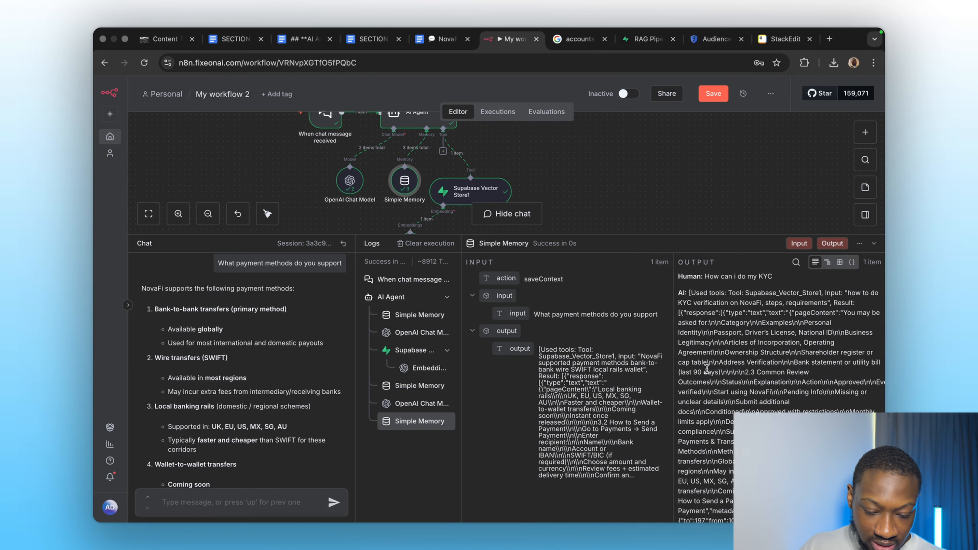
{"action": "scroll", "coordinate": [242, 324], "scroll_direction": "down", "scroll_amount": 3}
{"action": "scroll", "coordinate": [221, 385], "scroll_direction": "down", "scroll_amount": 1}
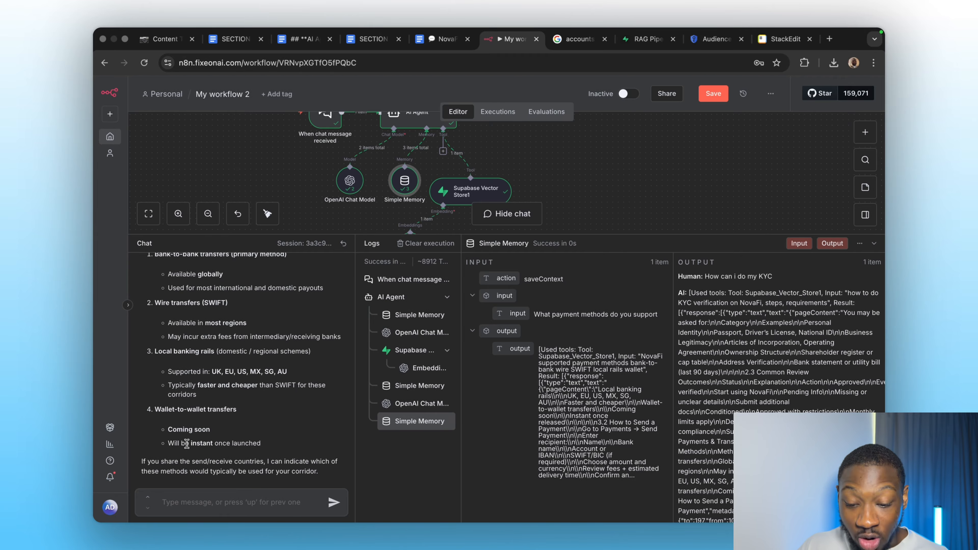
Switch to the NovaFi Help Center document and review its Payments & Transfers section.
{"action": "left_click", "coordinate": [443, 39]}
{"action": "scroll", "coordinate": [435, 375], "scroll_direction": "down", "scroll_amount": 5}
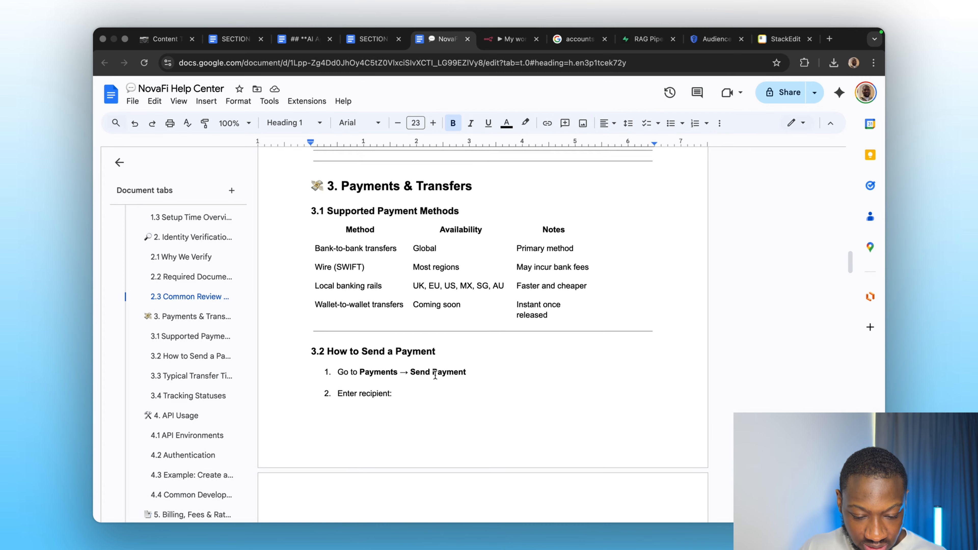
{"action": "scroll", "coordinate": [435, 375], "scroll_direction": "down", "scroll_amount": 3}
{"action": "scroll", "coordinate": [435, 375], "scroll_direction": "up", "scroll_amount": 2}
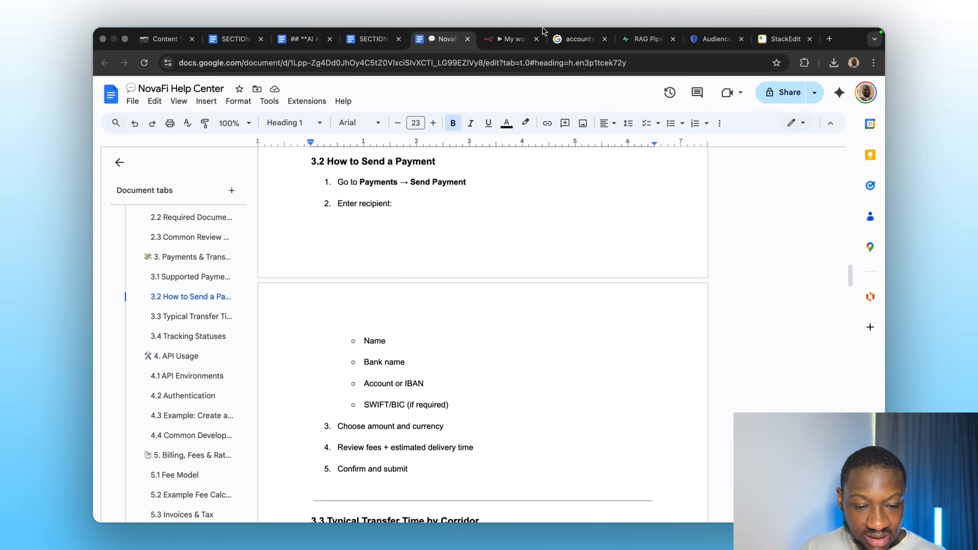
Return to the workflow chat and send the question "how do i make a payment".
{"action": "left_click", "coordinate": [502, 41]}
{"action": "type", "text": "how"}
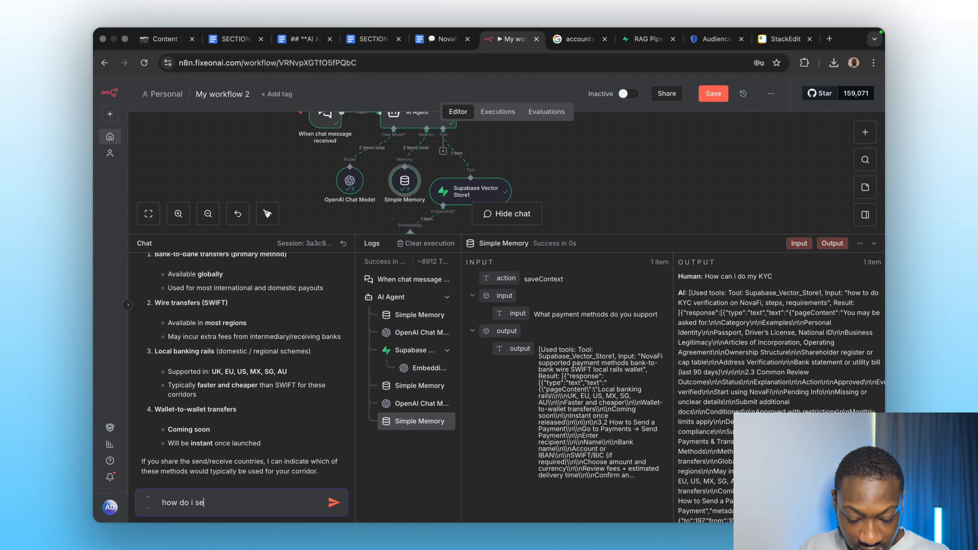
{"action": "type", "text": " do i make a payment"}
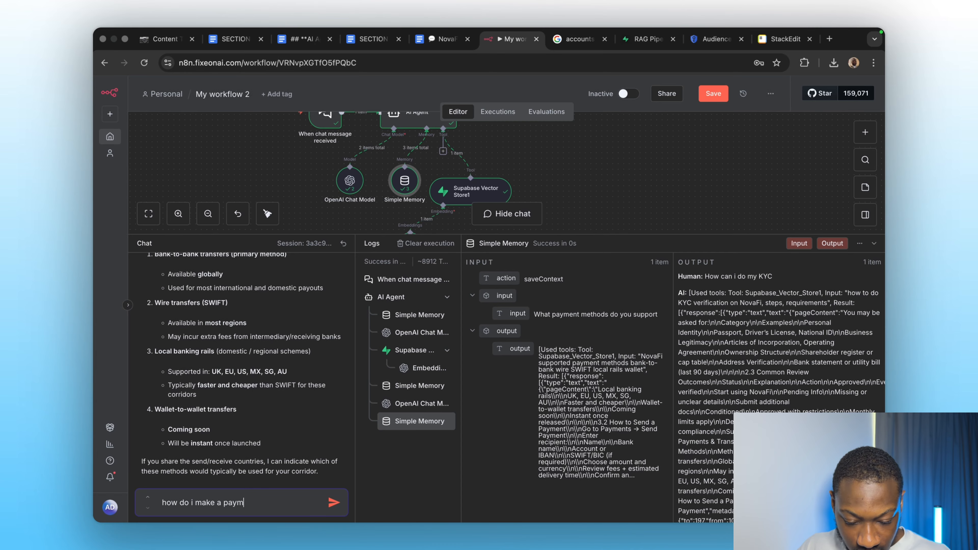
{"action": "key", "text": "Return"}
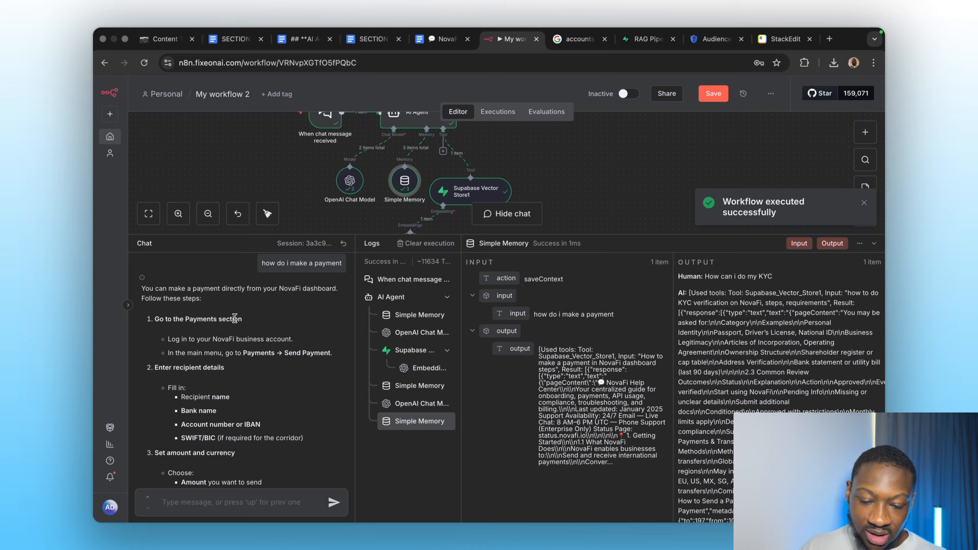
Read the agent's payment answer and compare it with the How to Send a Payment section of the NovaFi Help Center document.
{"action": "scroll", "coordinate": [247, 322], "scroll_direction": "down", "scroll_amount": 3}
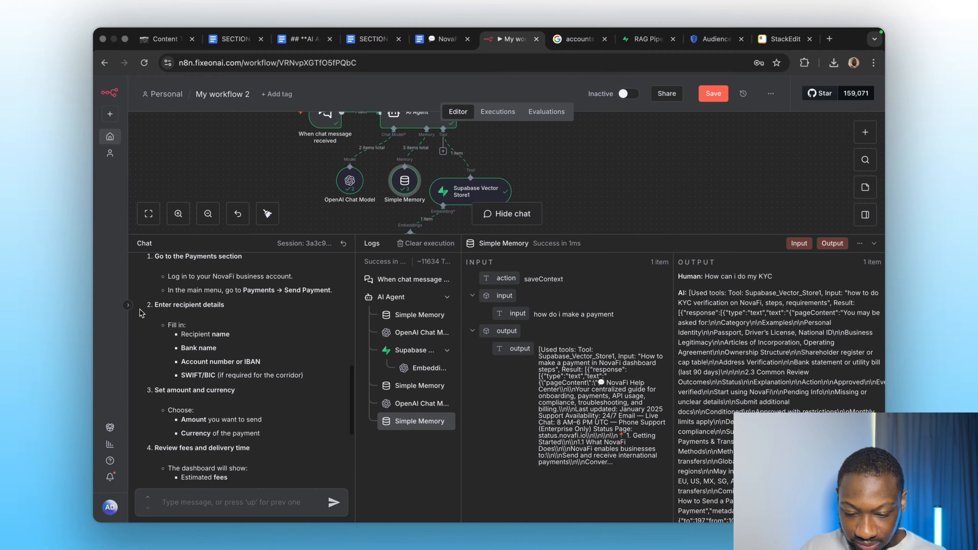
{"action": "scroll", "coordinate": [212, 360], "scroll_direction": "down", "scroll_amount": 3}
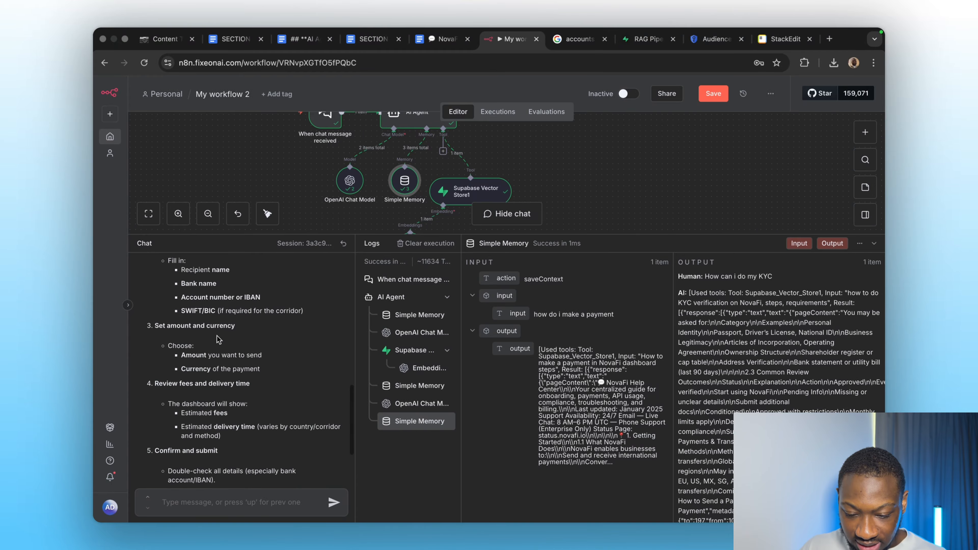
{"action": "scroll", "coordinate": [218, 338], "scroll_direction": "down", "scroll_amount": 5}
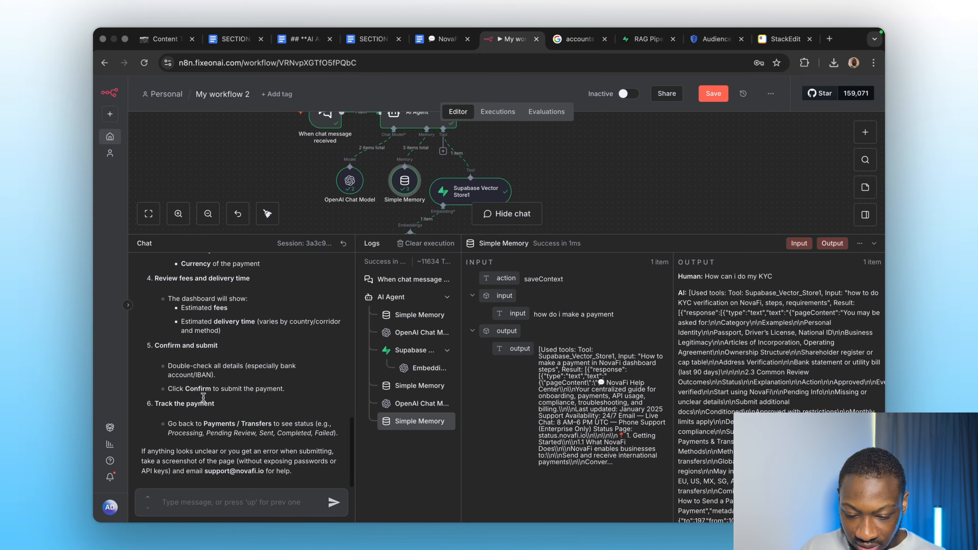
{"action": "left_click", "coordinate": [443, 38]}
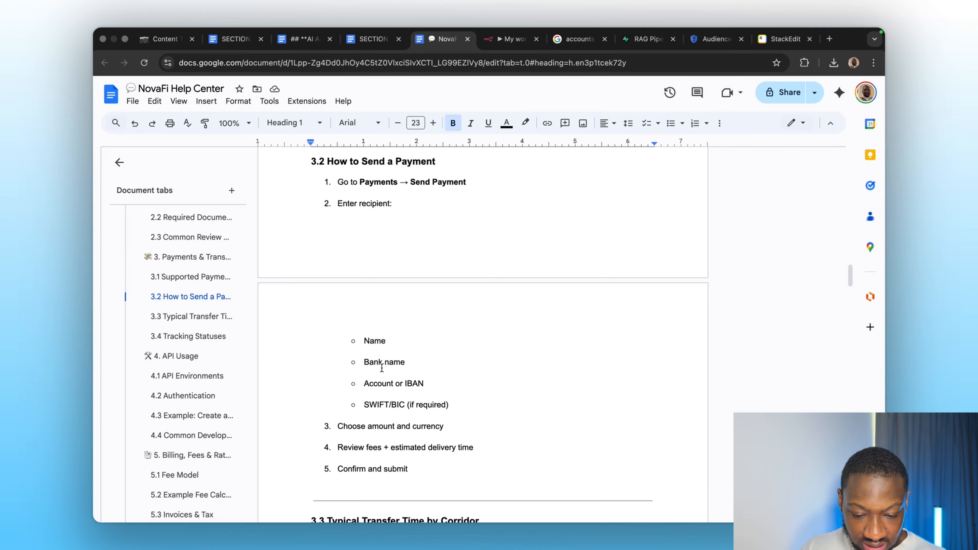
{"action": "scroll", "coordinate": [382, 335], "scroll_direction": "up", "scroll_amount": 3}
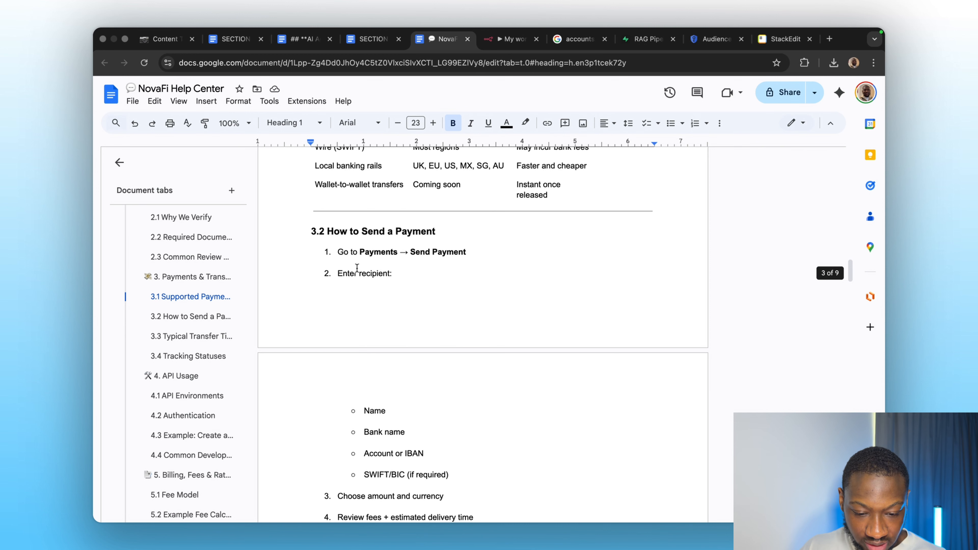
{"action": "scroll", "coordinate": [387, 299], "scroll_direction": "down", "scroll_amount": 5}
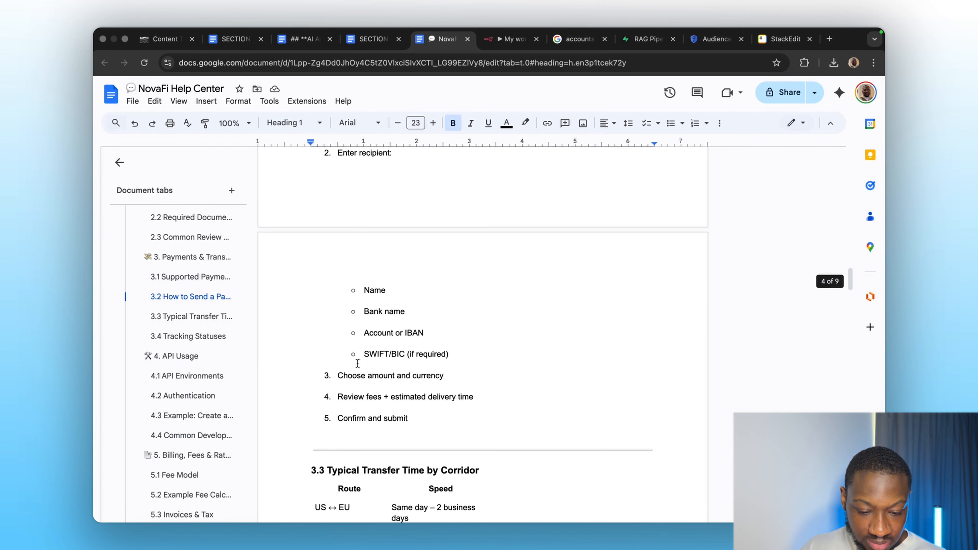
{"action": "scroll", "coordinate": [363, 420], "scroll_direction": "down", "scroll_amount": 9}
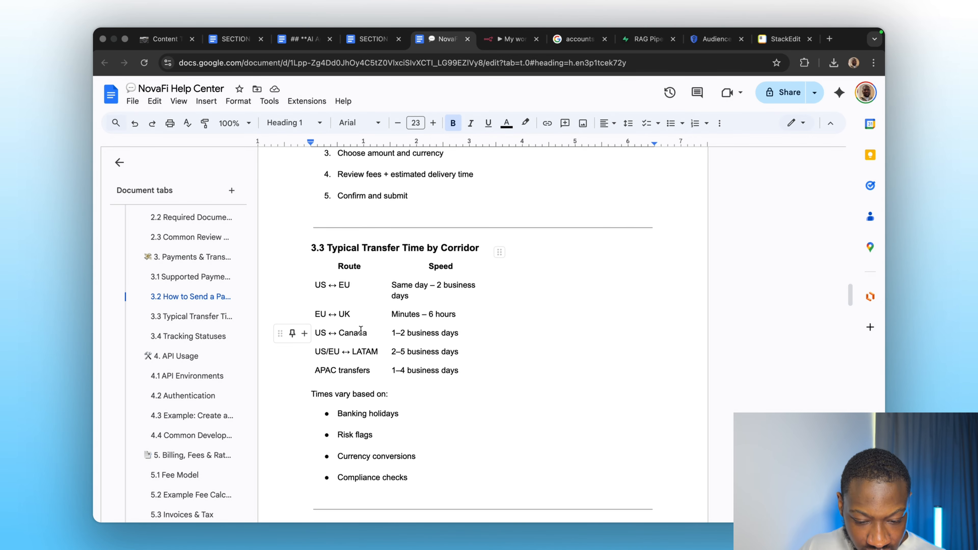
{"action": "left_click", "coordinate": [515, 38]}
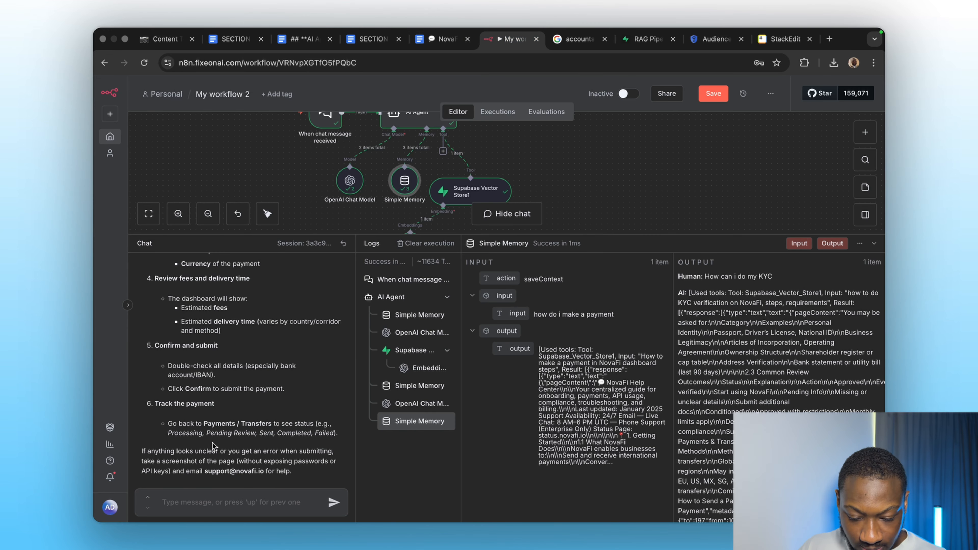
Send the chat question "how long does a US to canada transaction take" and check the answer against the document's transfer-time table.
{"action": "type", "text": "how long does a US to canada tran"}
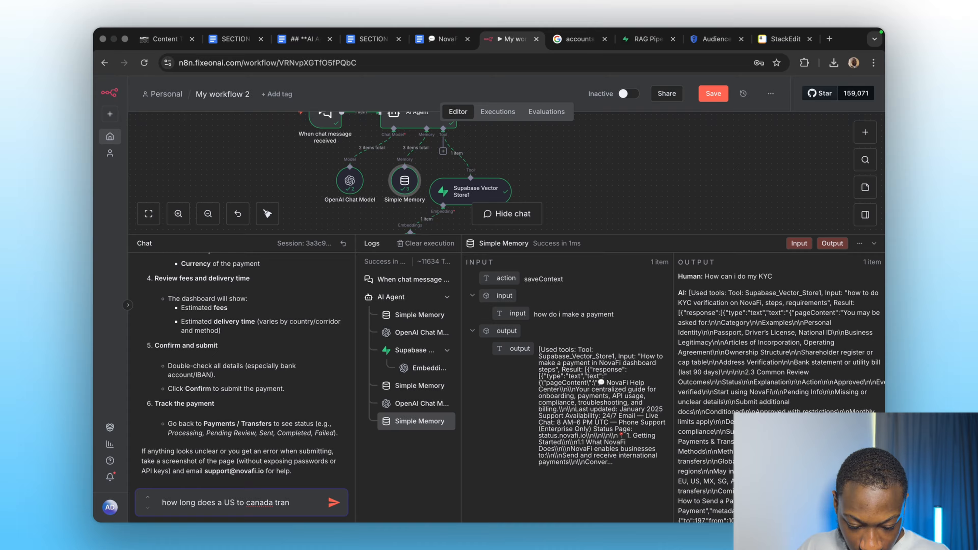
{"action": "type", "text": "ion ta"}
{"action": "type", "text": "ke"}
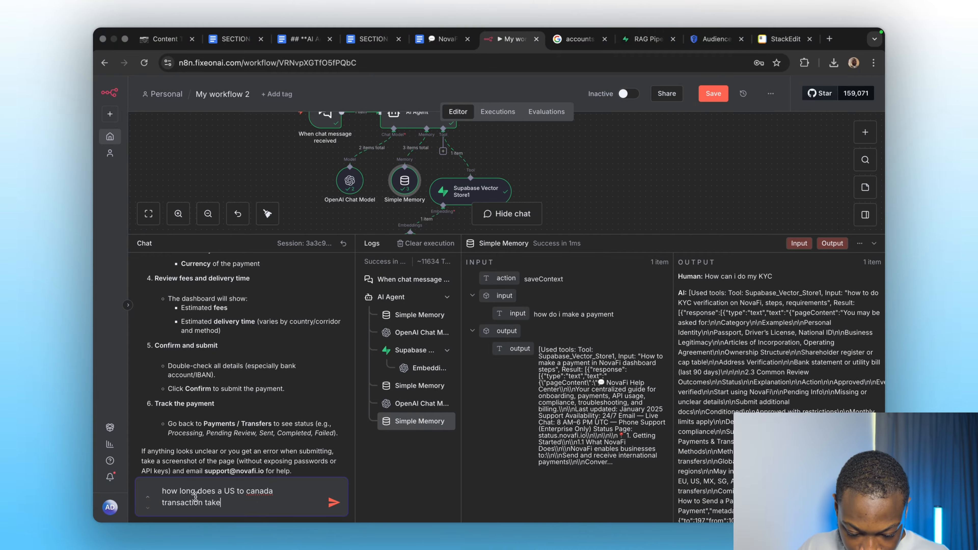
{"action": "left_click", "coordinate": [331, 506]}
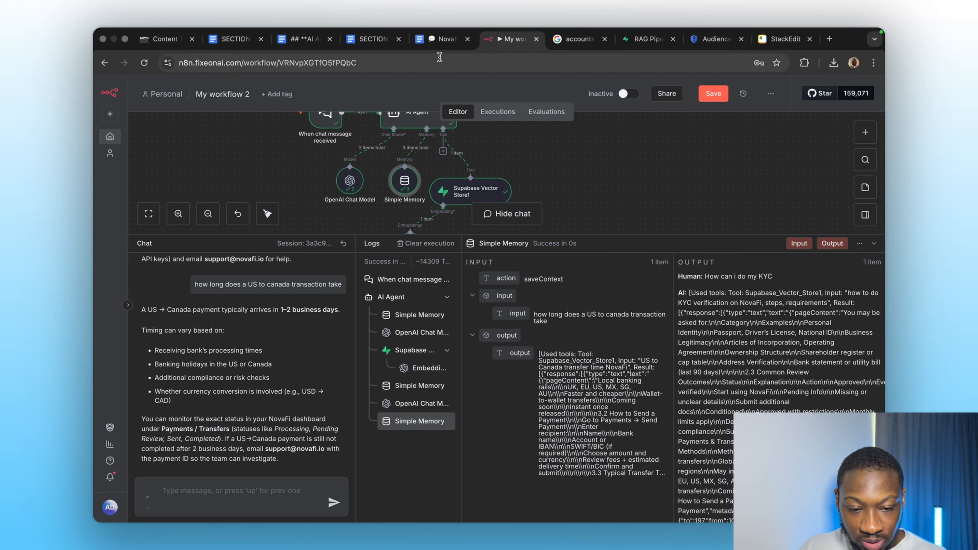
{"action": "left_click", "coordinate": [443, 39]}
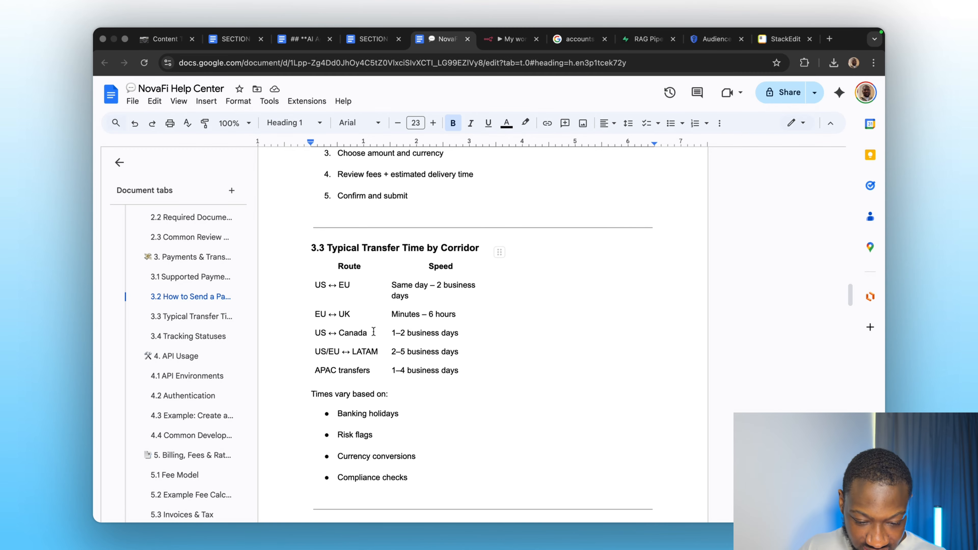
{"action": "left_click", "coordinate": [507, 38]}
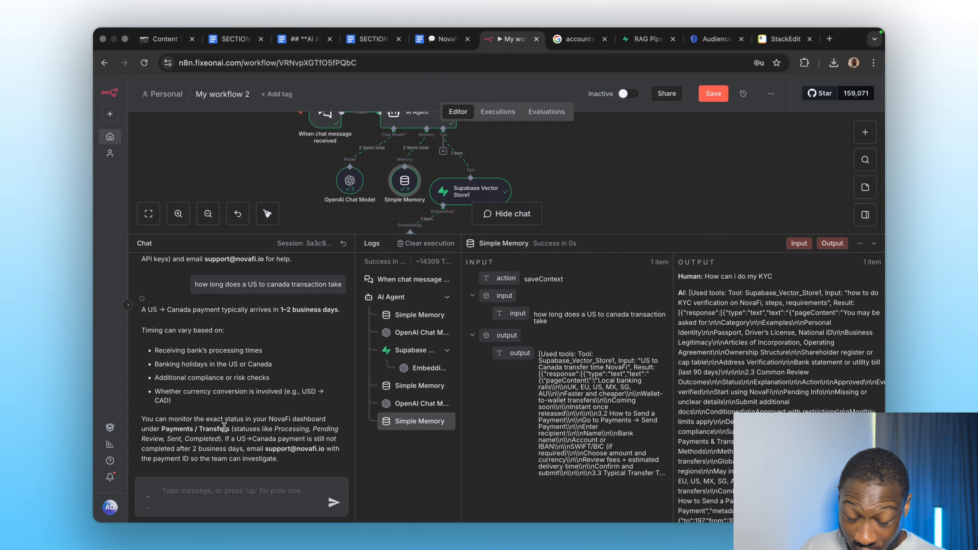
Close the chat and logs panel and delete the When chat message received trigger node.
{"action": "left_click", "coordinate": [872, 242]}
{"action": "scroll", "coordinate": [289, 355], "scroll_direction": "up", "scroll_amount": 3}
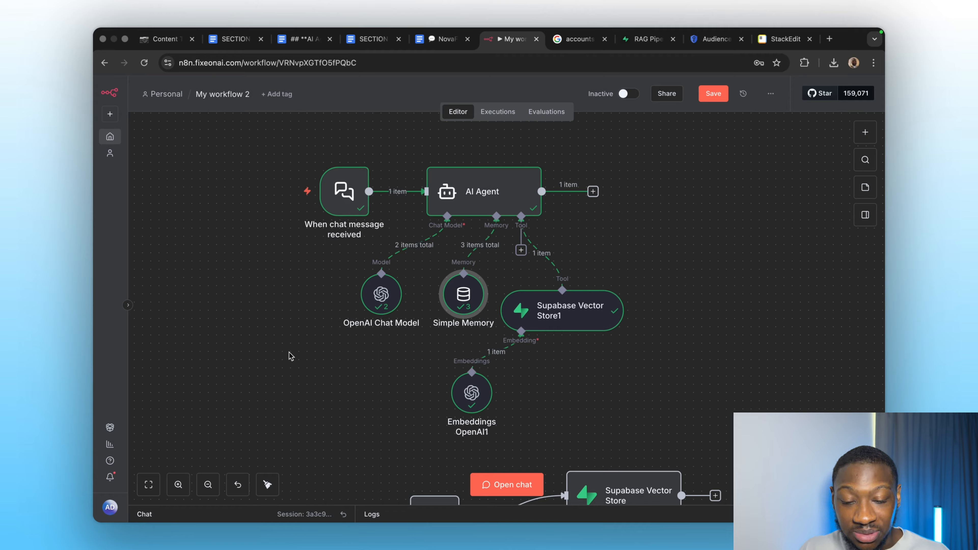
{"action": "mouse_move", "coordinate": [347, 173]}
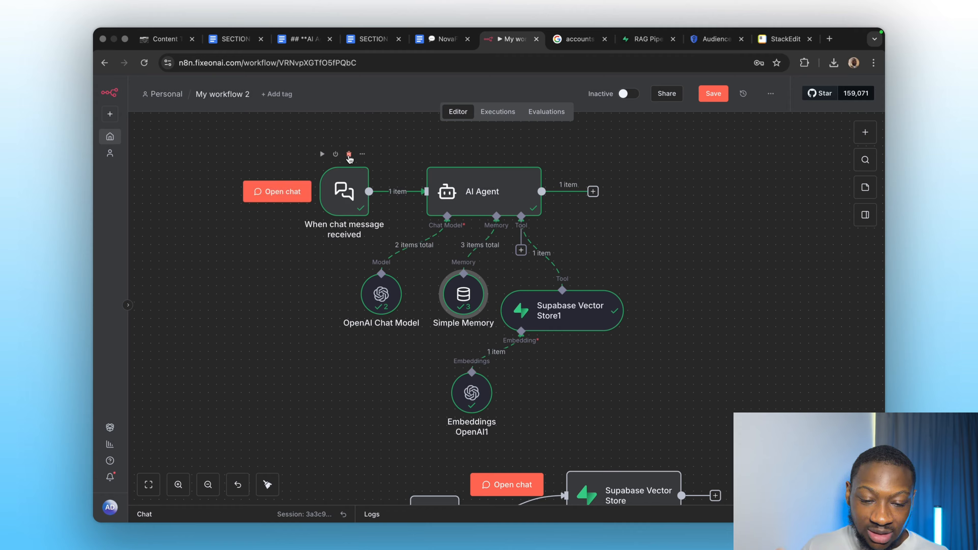
{"action": "left_click", "coordinate": [349, 155]}
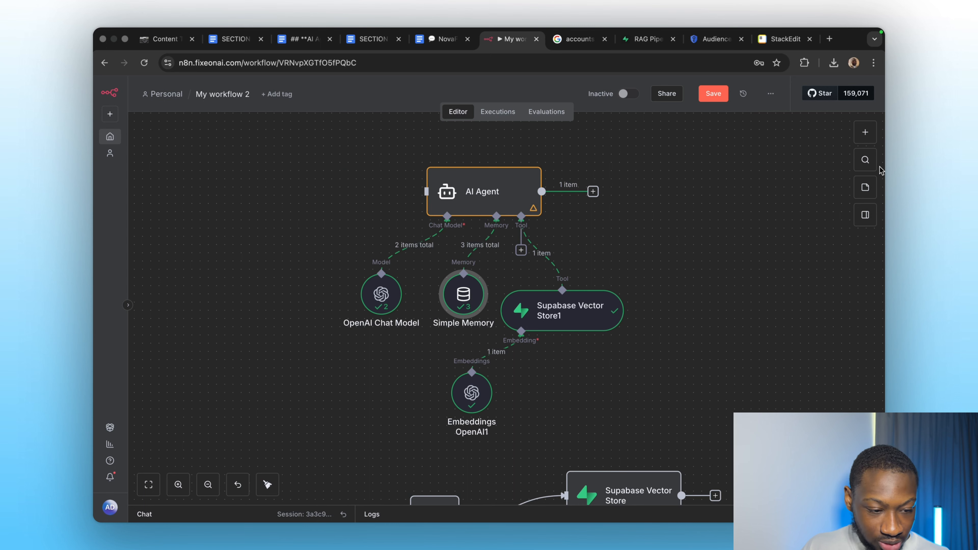
Add a Gmail Trigger node as the workflow trigger and connect it to the AI Agent's input.
{"action": "left_click", "coordinate": [864, 132]}
{"action": "type", "text": "email"}
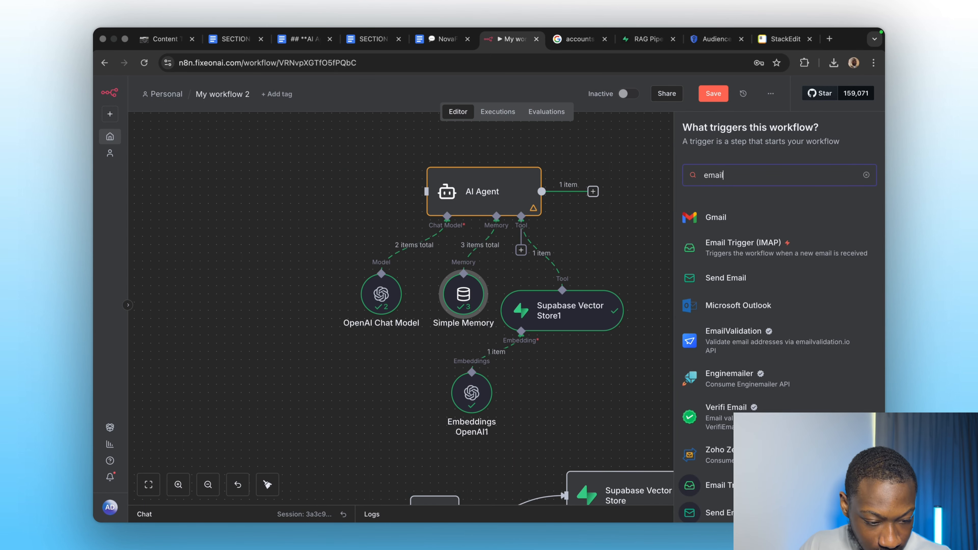
{"action": "left_click", "coordinate": [741, 226]}
{"action": "left_click", "coordinate": [738, 219]}
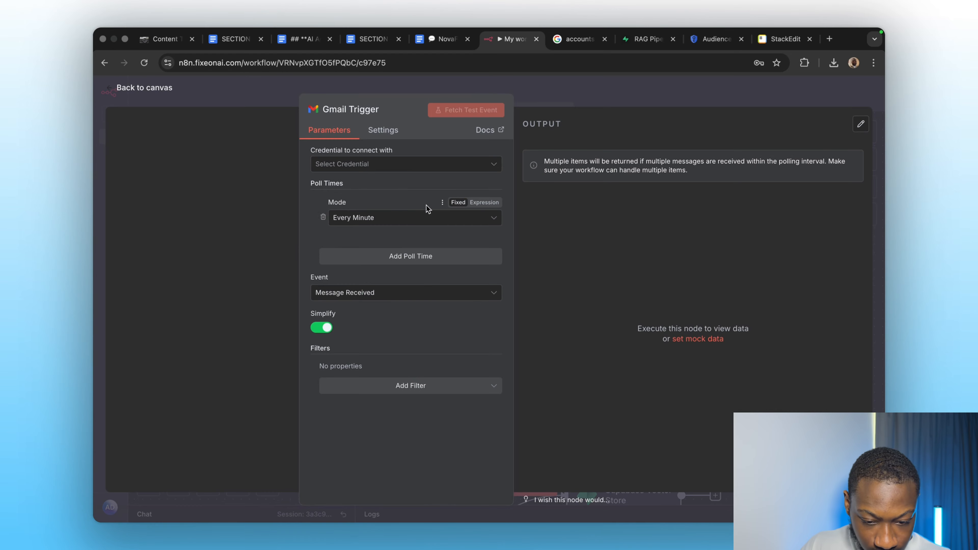
{"action": "left_click", "coordinate": [618, 105]}
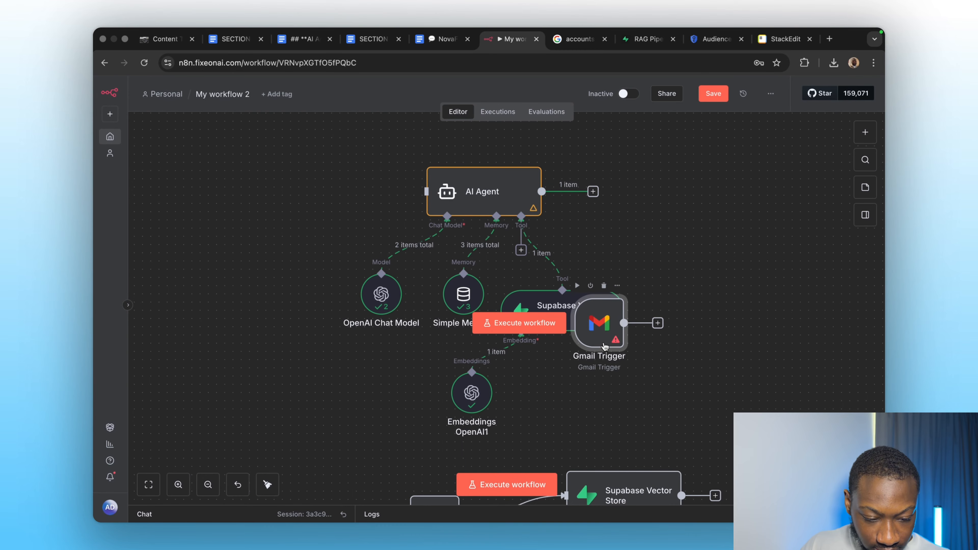
{"action": "left_click_drag", "start_coordinate": [605, 346], "coordinate": [425, 192]}
Add a Gmail "Send a message" action node after the AI Agent's output.
{"action": "left_click", "coordinate": [593, 191]}
{"action": "type", "text": "g"}
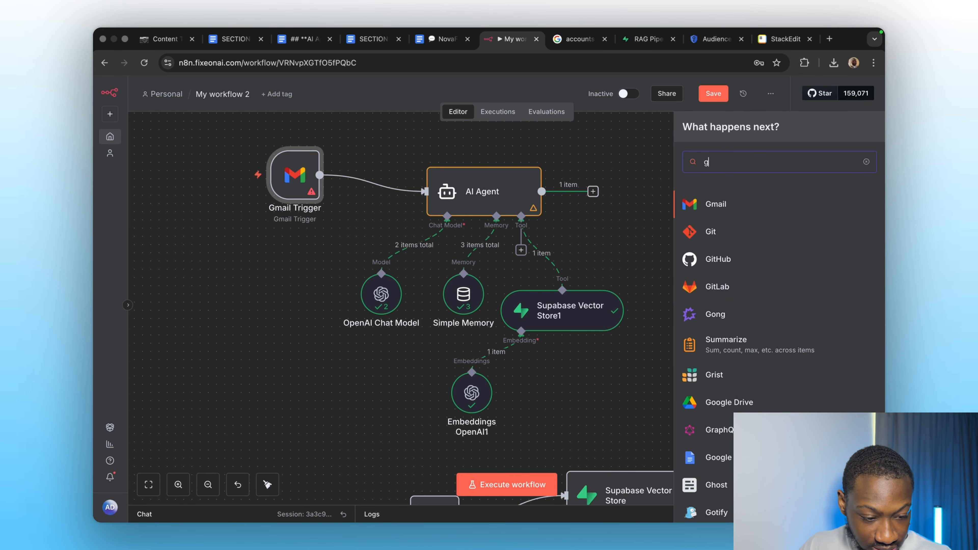
{"action": "type", "text": "mail"}
{"action": "left_click", "coordinate": [739, 197]}
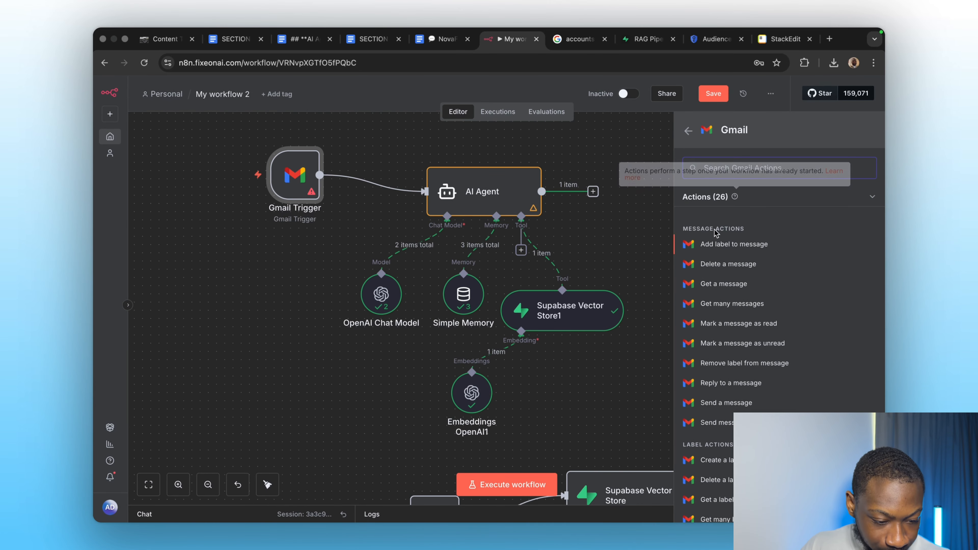
{"action": "scroll", "coordinate": [725, 405], "scroll_direction": "down", "scroll_amount": 7}
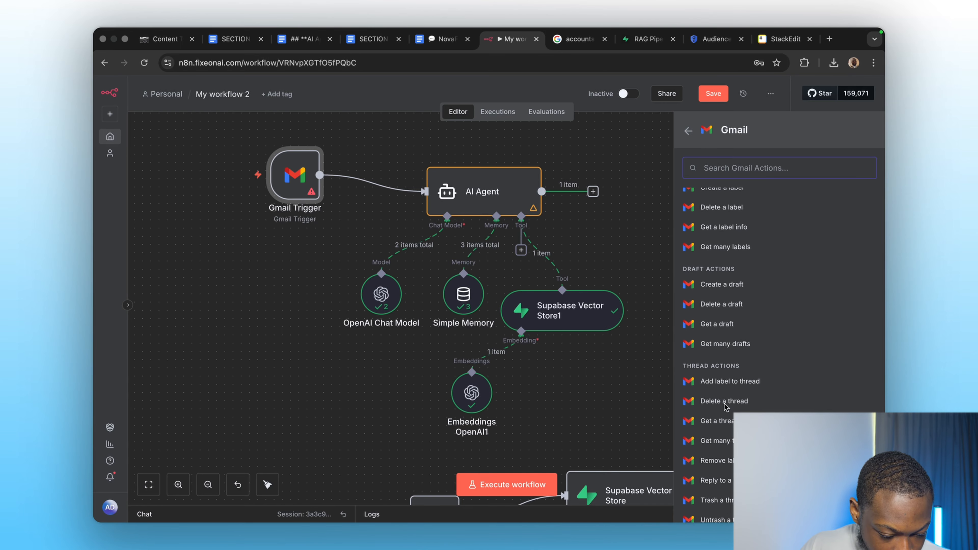
{"action": "scroll", "coordinate": [726, 401], "scroll_direction": "down", "scroll_amount": 2}
{"action": "scroll", "coordinate": [726, 355], "scroll_direction": "up", "scroll_amount": 4}
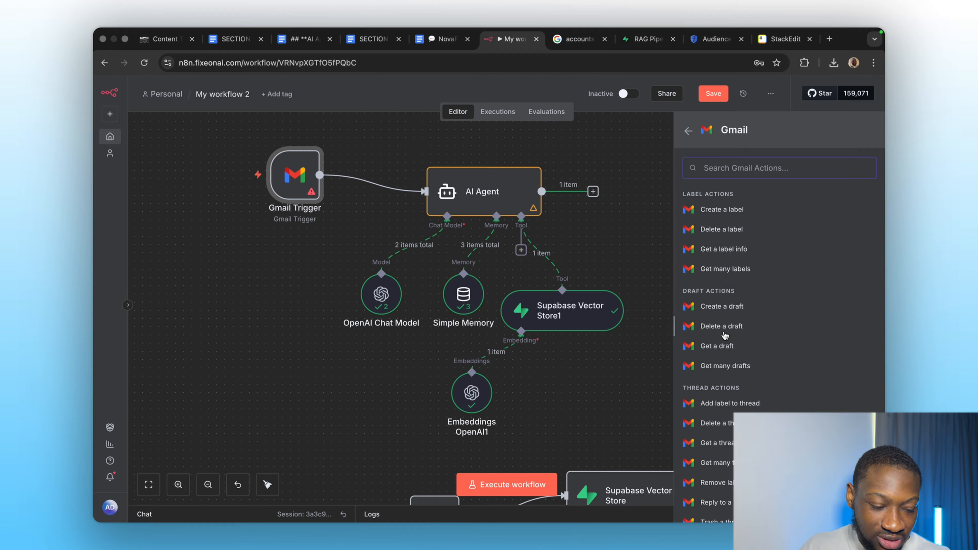
{"action": "scroll", "coordinate": [724, 336], "scroll_direction": "up", "scroll_amount": 5}
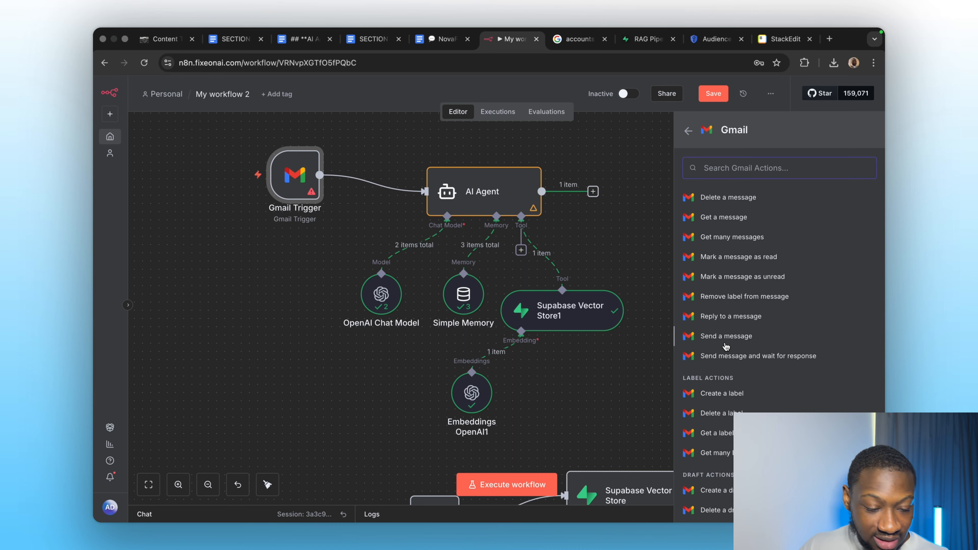
{"action": "left_click", "coordinate": [716, 336]}
{"action": "left_click", "coordinate": [669, 97]}
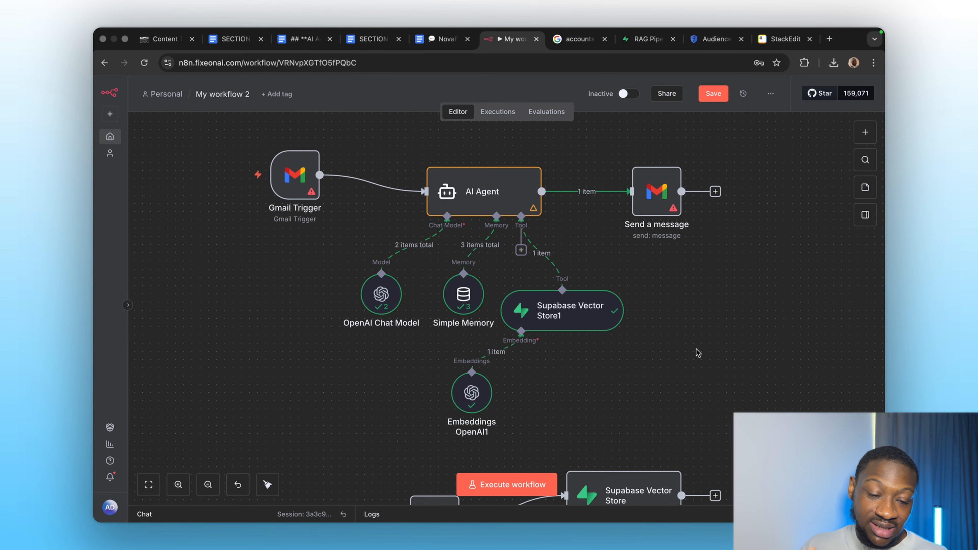
{"action": "scroll", "coordinate": [629, 350], "scroll_direction": "up", "scroll_amount": 2}
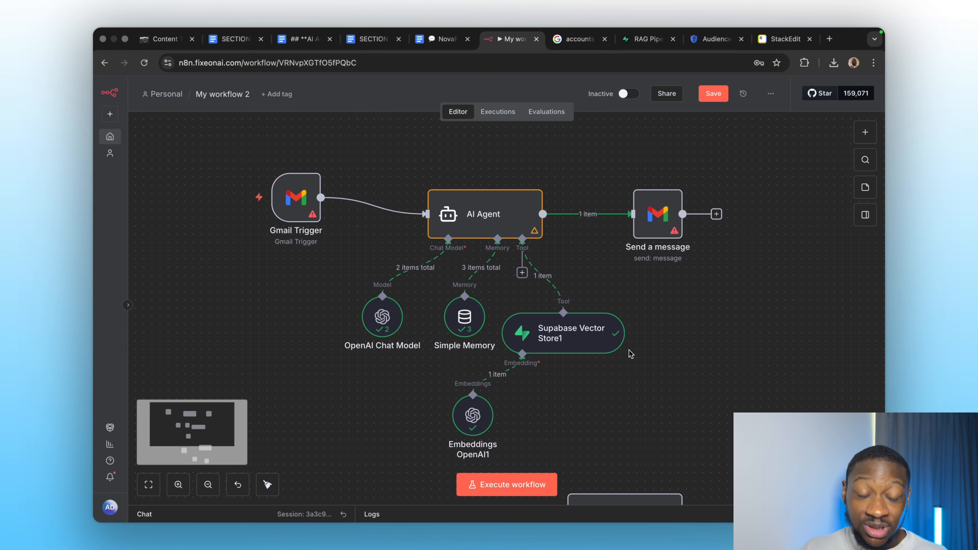